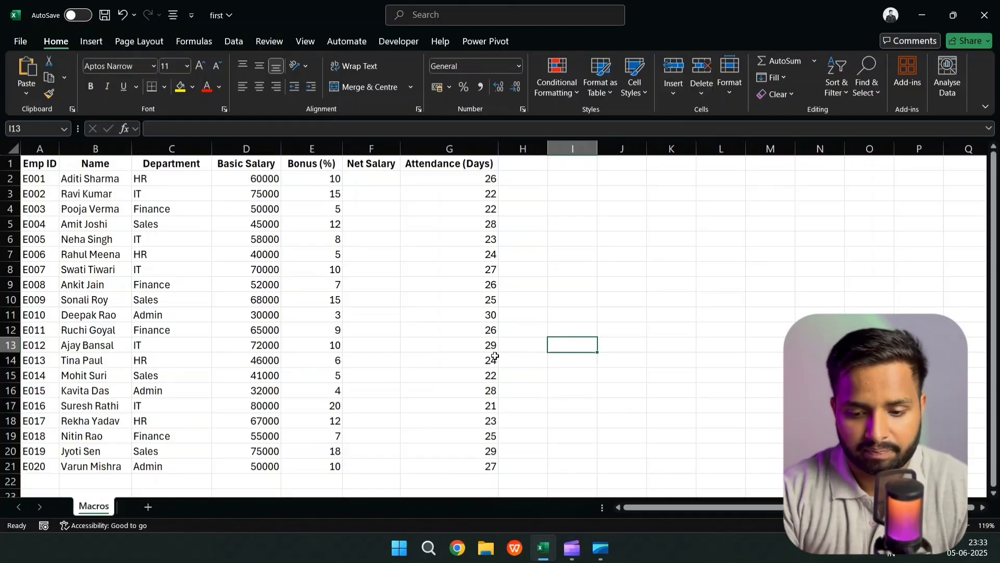
Step: Select the first empty Net Salary cell, F2, and show the Developer commands
{"action": "left_click", "coordinate": [380, 188]}
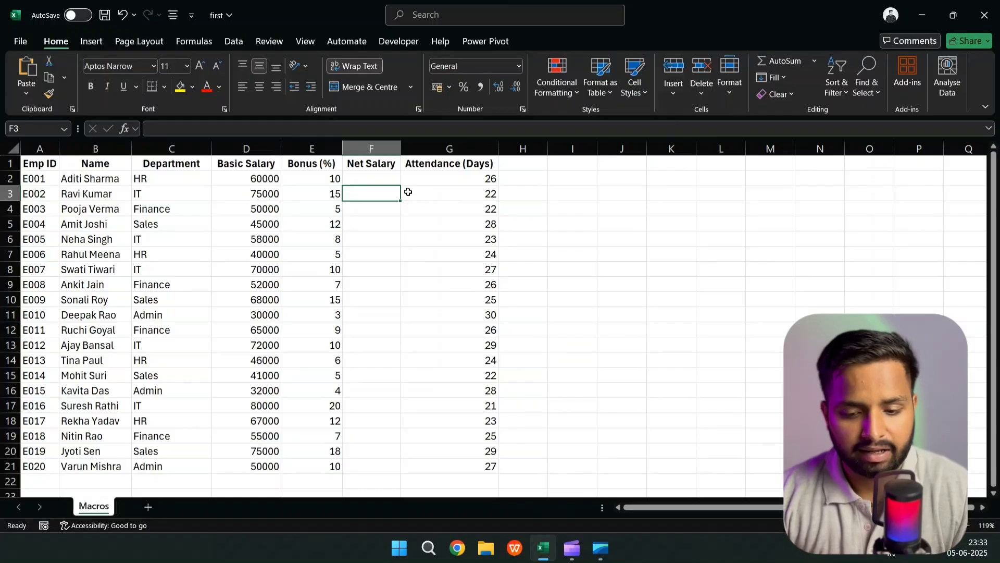
{"action": "left_click", "coordinate": [373, 178]}
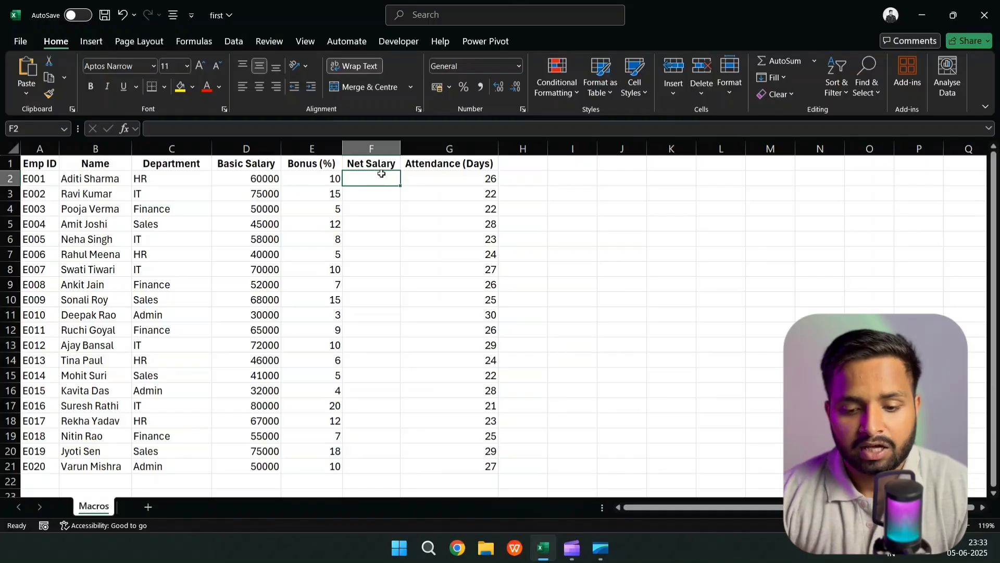
{"action": "left_click", "coordinate": [405, 45]}
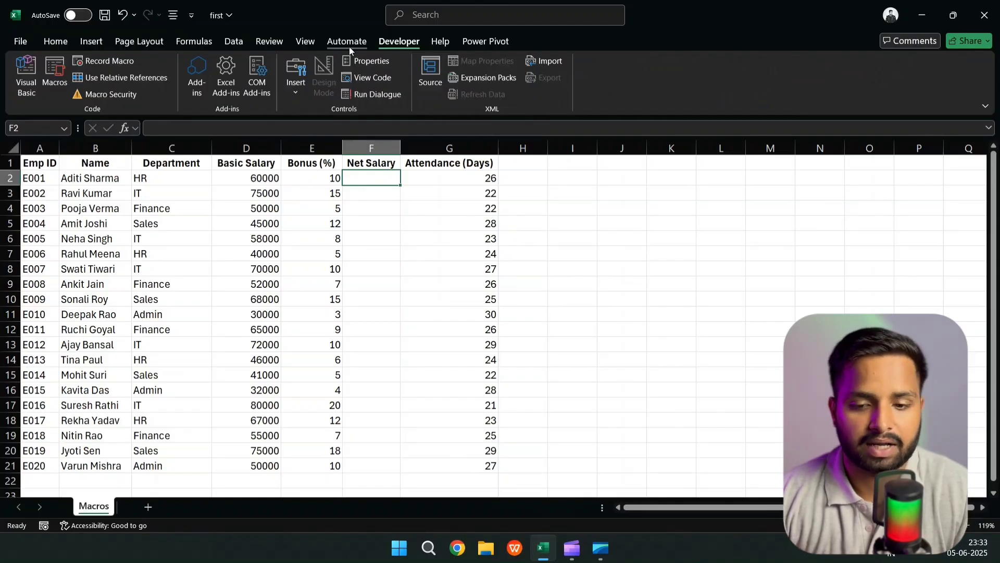
Step: Make sure the Developer tab is enabled in the ribbon customisation and apply the settings
{"action": "left_click", "coordinate": [312, 42]}
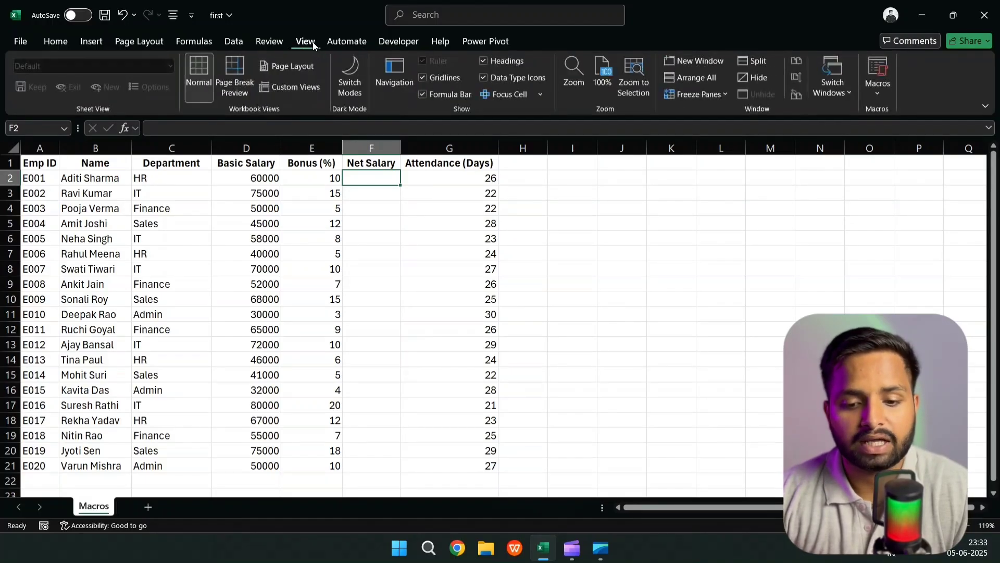
{"action": "left_click", "coordinate": [335, 45]}
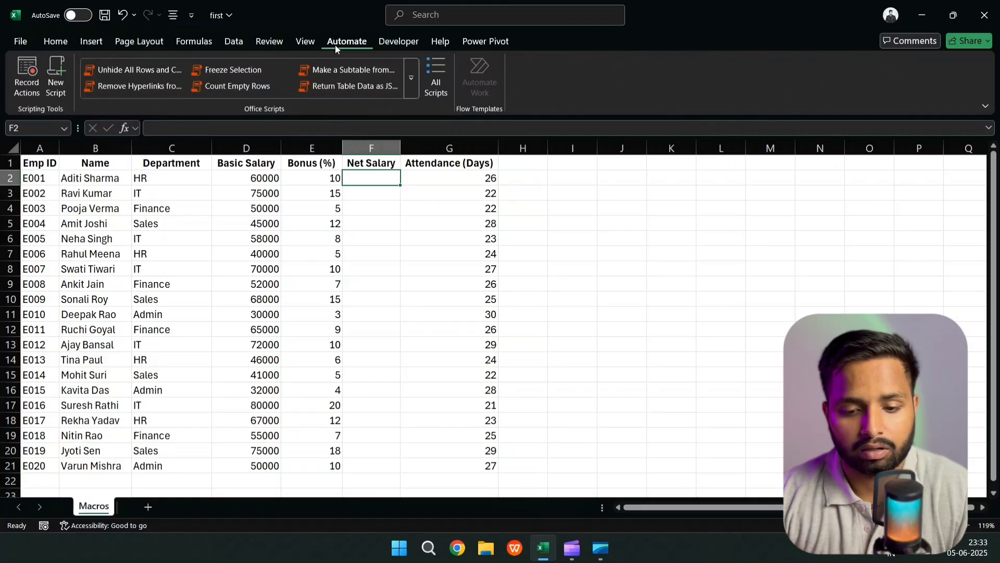
{"action": "right_click", "coordinate": [336, 45]}
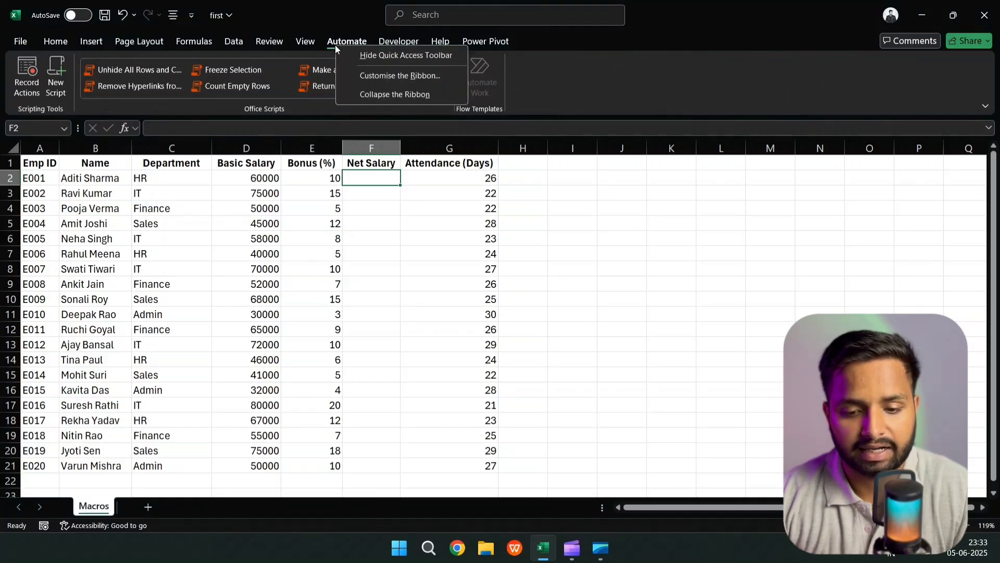
{"action": "left_click", "coordinate": [371, 75]}
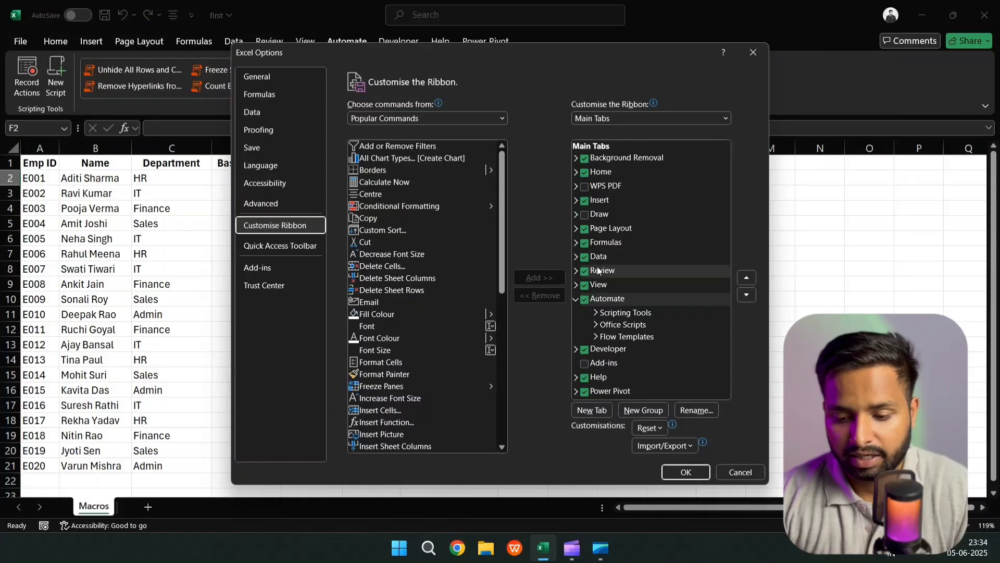
{"action": "left_click", "coordinate": [584, 352]}
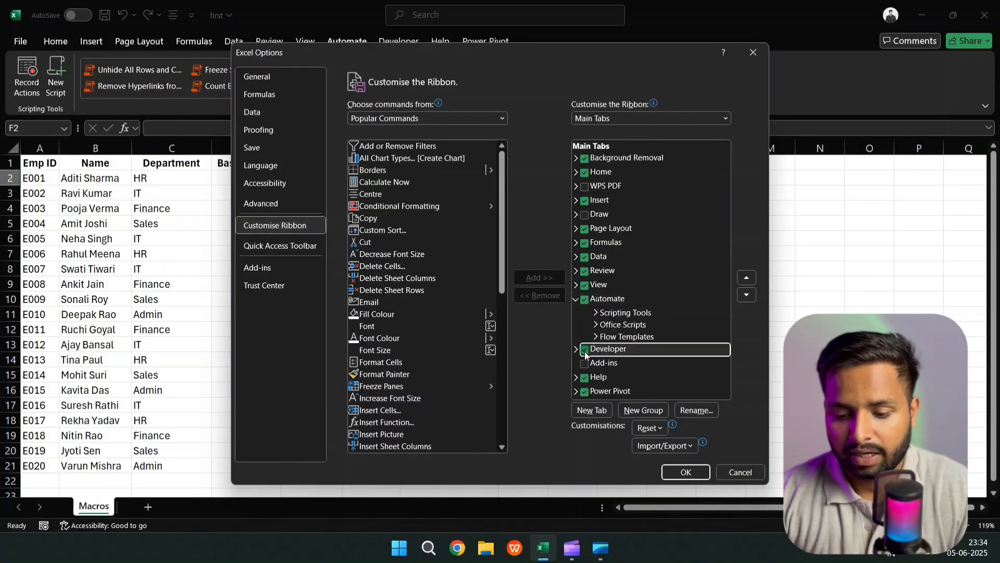
{"action": "left_click", "coordinate": [585, 353]}
{"action": "left_click", "coordinate": [584, 352]}
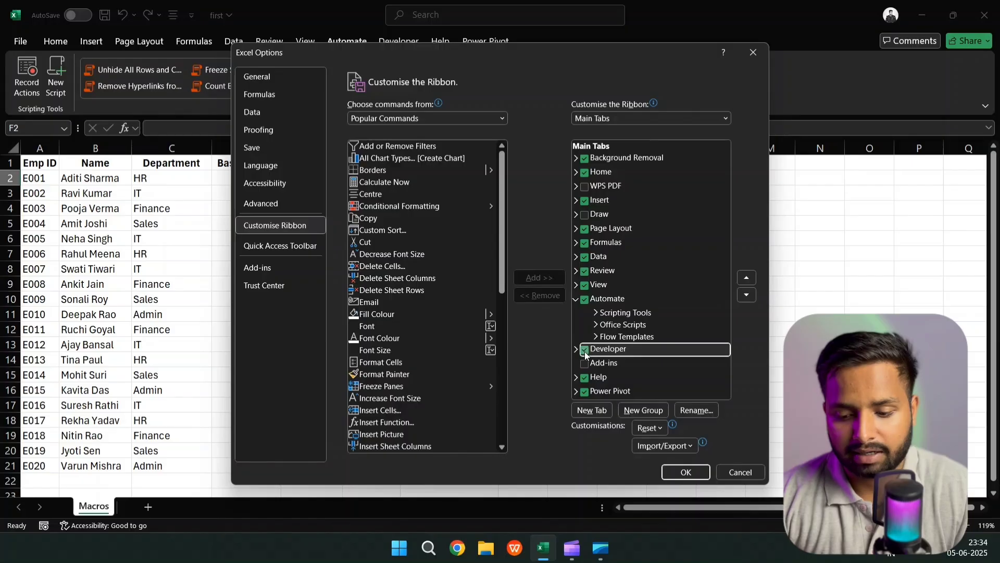
{"action": "left_click", "coordinate": [683, 472]}
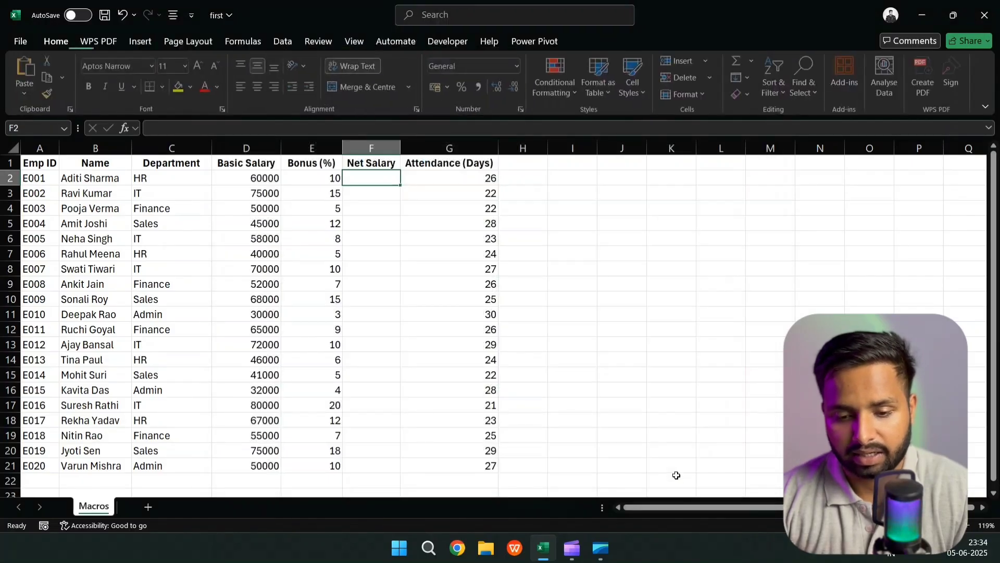
Step: Start recording a macro named "first", stored in This Workbook
{"action": "left_click", "coordinate": [401, 42]}
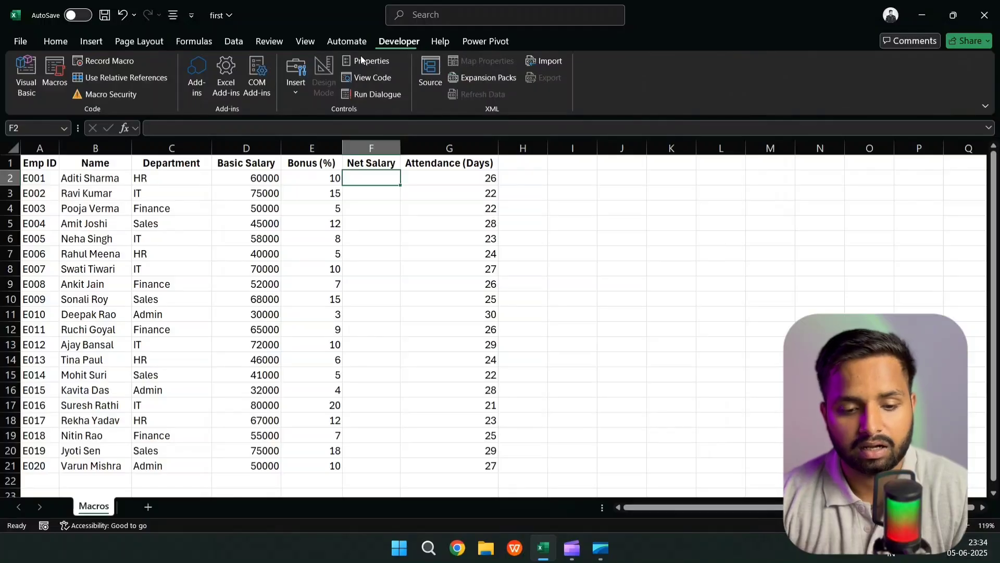
{"action": "left_click", "coordinate": [116, 62]}
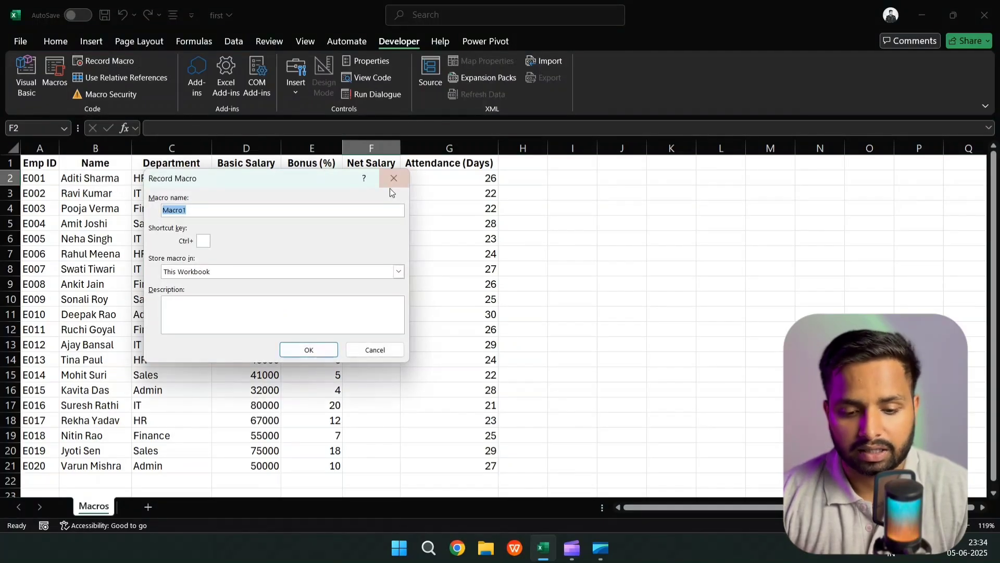
{"action": "left_click", "coordinate": [294, 211]}
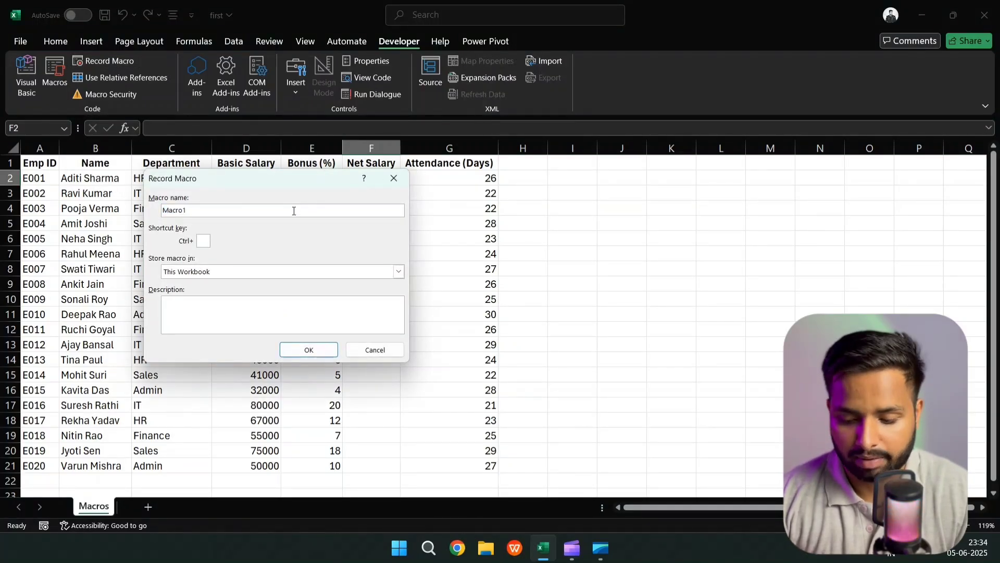
{"action": "key", "text": "BackSpace"}
{"action": "key", "text": "BackSpace"}
{"action": "key", "text": "BackSpace"}
{"action": "key", "text": "BackSpace"}
{"action": "key", "text": "BackSpace"}
{"action": "key", "text": "BackSpace"}
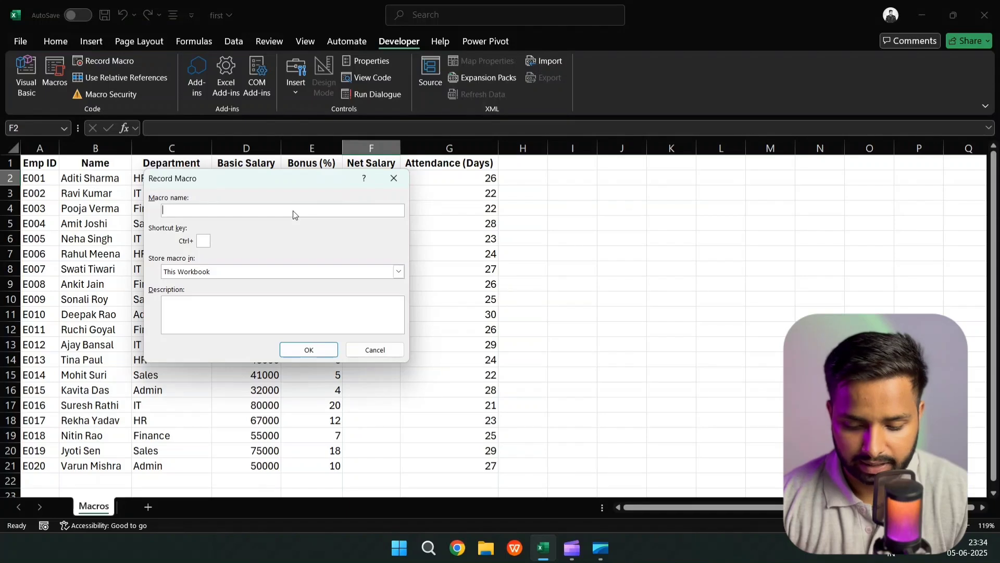
{"action": "type", "text": "first"}
{"action": "key", "text": "Return"}
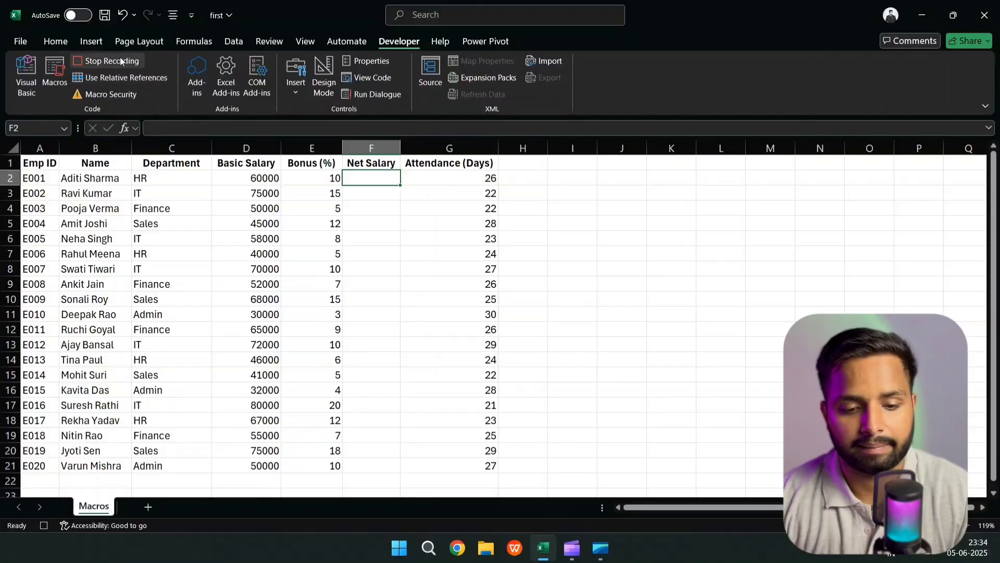
Step: Stop the macro recording and delete the macro "first"
{"action": "left_click", "coordinate": [120, 61]}
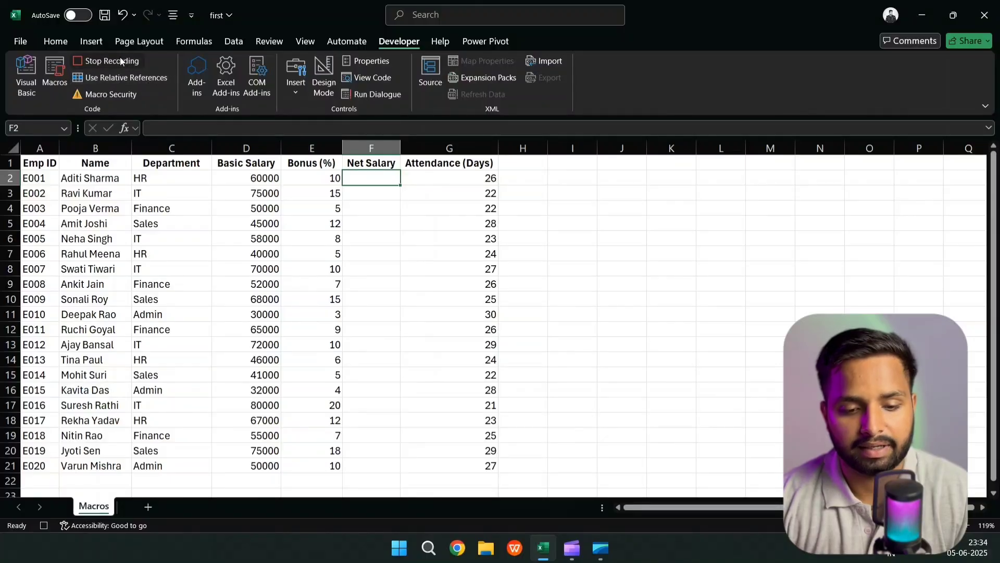
{"action": "left_click", "coordinate": [53, 67]}
{"action": "left_click", "coordinate": [377, 269]}
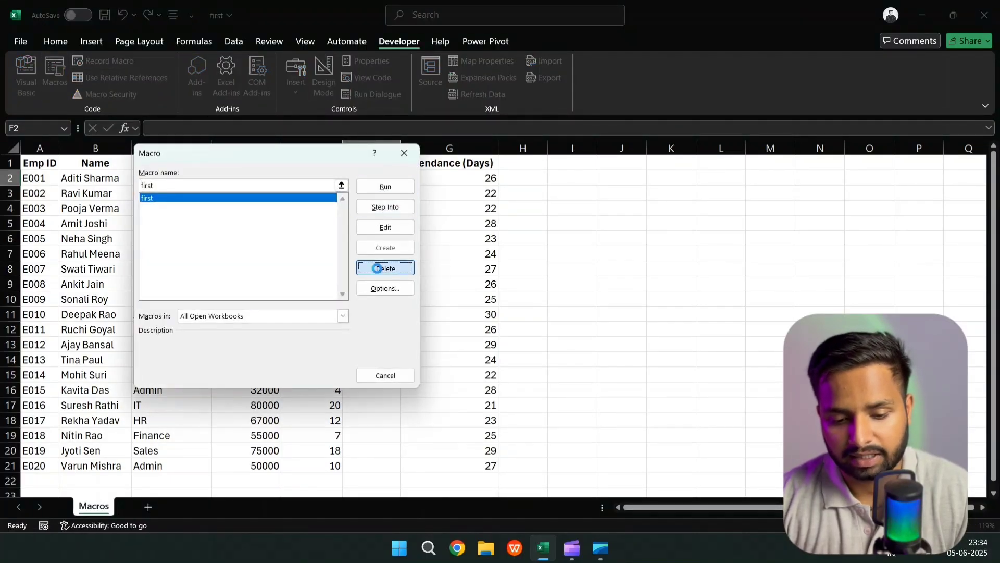
{"action": "left_click", "coordinate": [478, 303]}
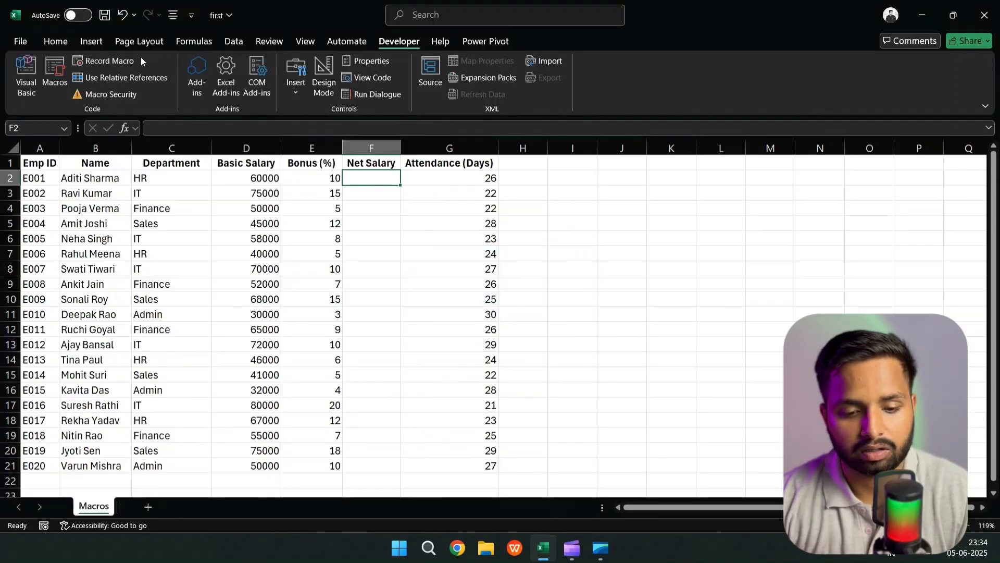
Step: Set up a new macro recording with the macro name first_Macro
{"action": "left_click", "coordinate": [119, 61]}
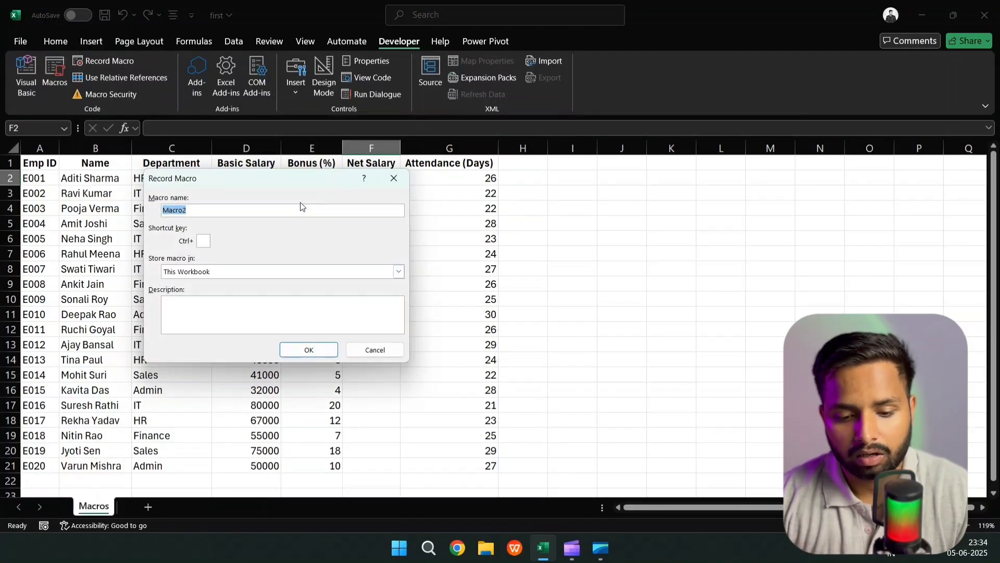
{"action": "left_click", "coordinate": [289, 210]}
{"action": "key", "text": "BackSpace"}
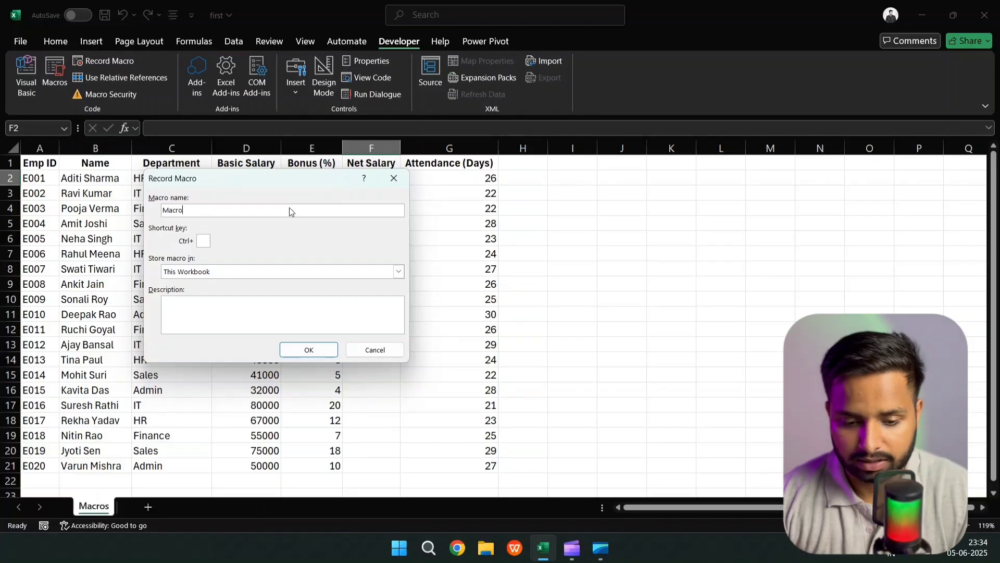
{"action": "key", "text": "BackSpace"}
{"action": "key", "text": "BackSpace"}
{"action": "key", "text": "BackSpace"}
{"action": "key", "text": "BackSpace"}
{"action": "key", "text": "BackSpace"}
{"action": "type", "text": "first"}
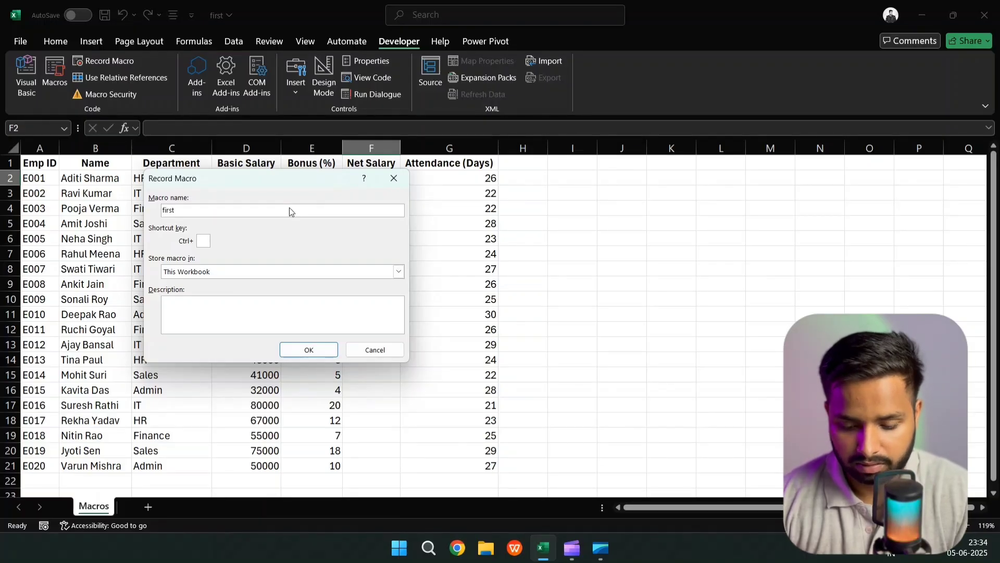
{"action": "type", "text": "Macr"}
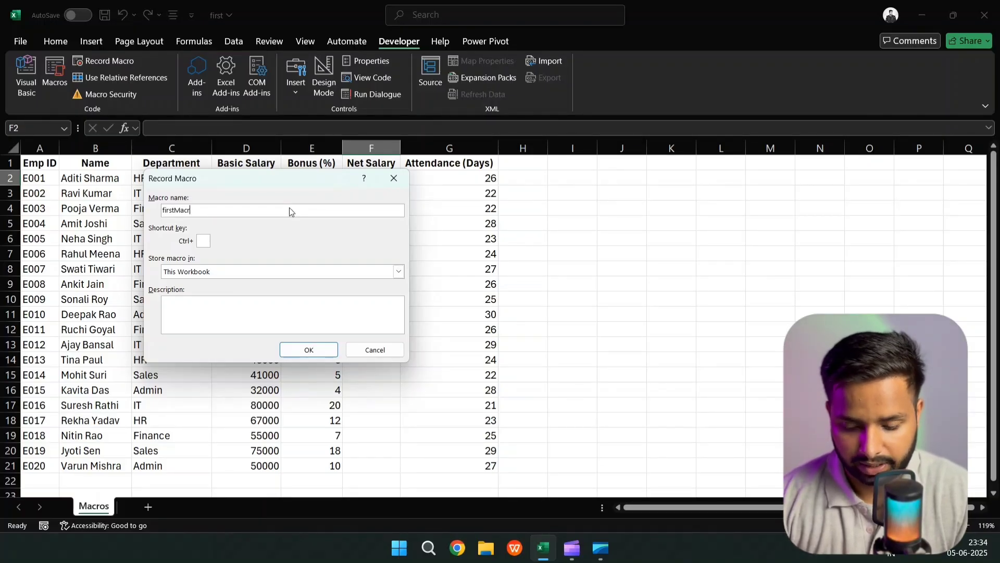
{"action": "type", "text": "o"}
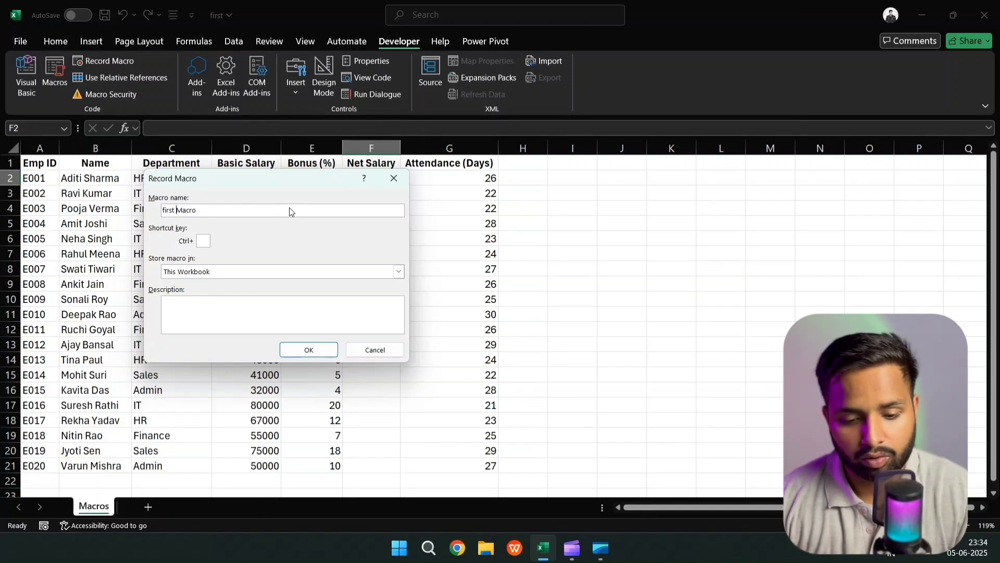
{"action": "key", "text": "BackSpace"}
{"action": "type", "text": "_"}
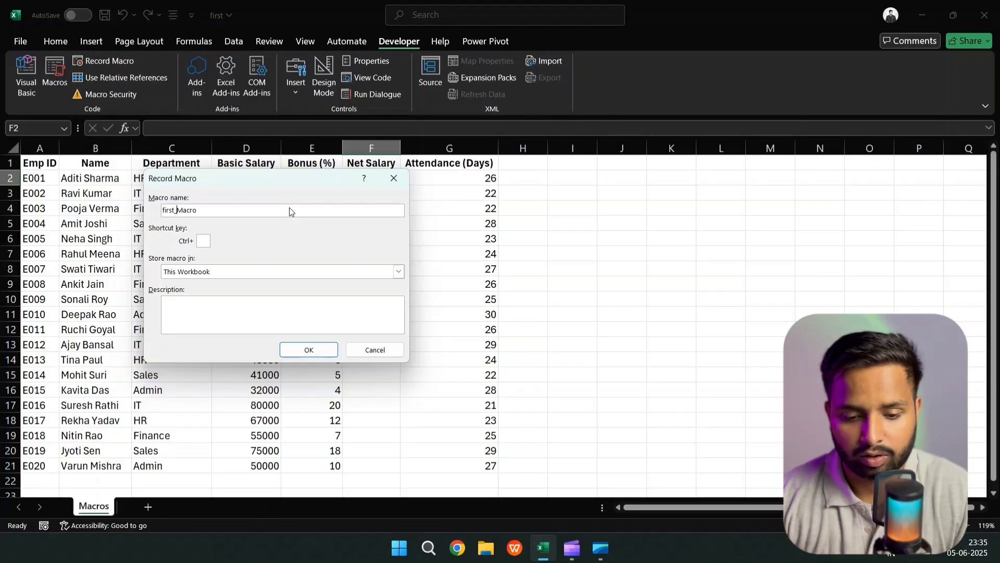
Step: Assign the shortcut Ctrl+q to the macro and describe it as "Calculate the netsalary"
{"action": "left_click", "coordinate": [205, 241]}
{"action": "type", "text": "q"}
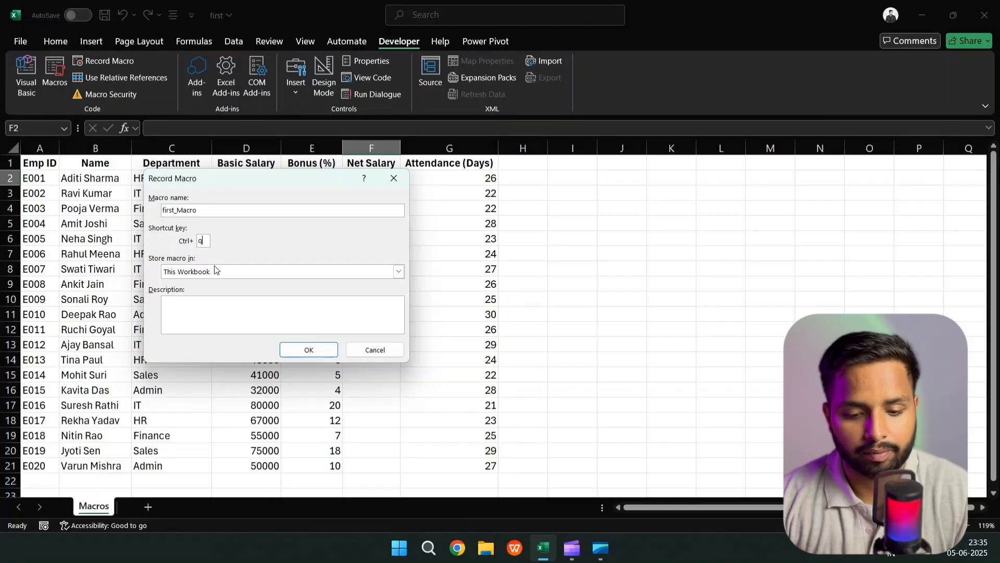
{"action": "left_click", "coordinate": [212, 314]}
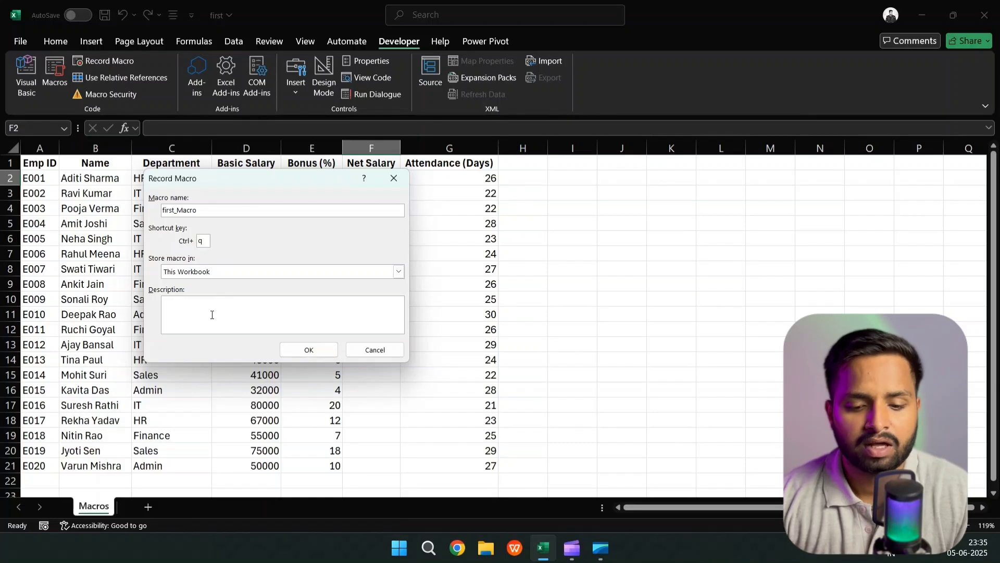
{"action": "type", "text": "Ca"}
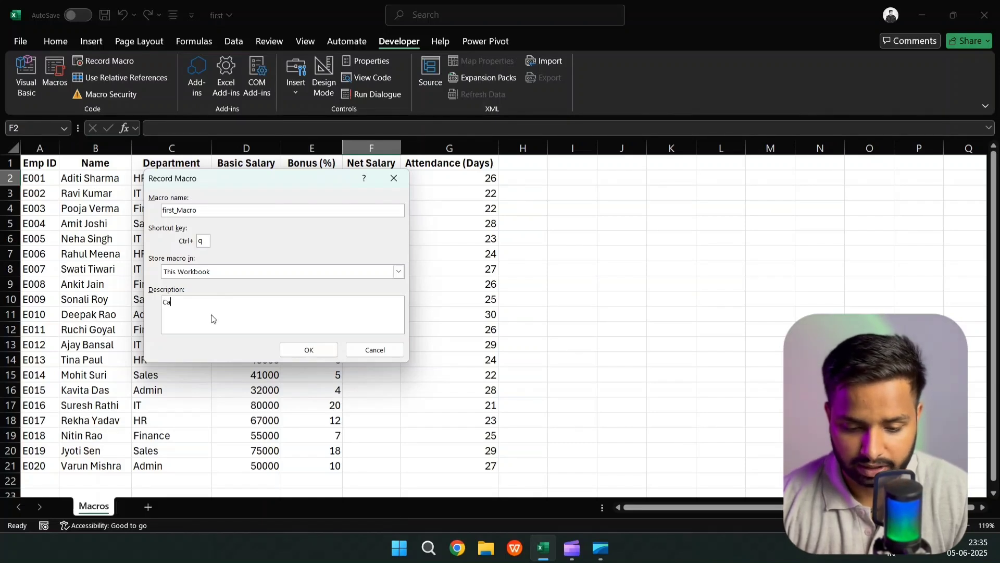
{"action": "type", "text": "lculate the net"}
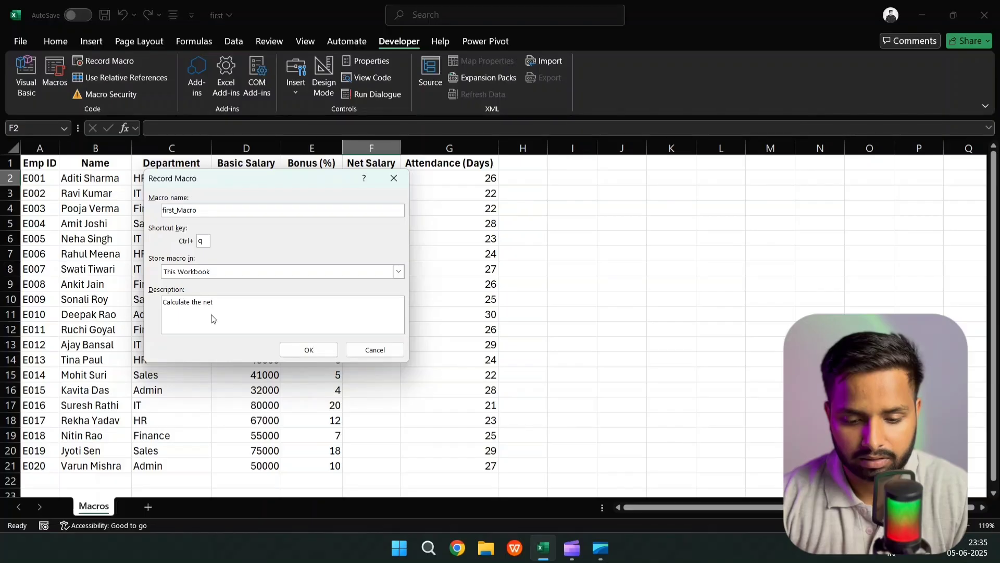
{"action": "type", "text": "salary"}
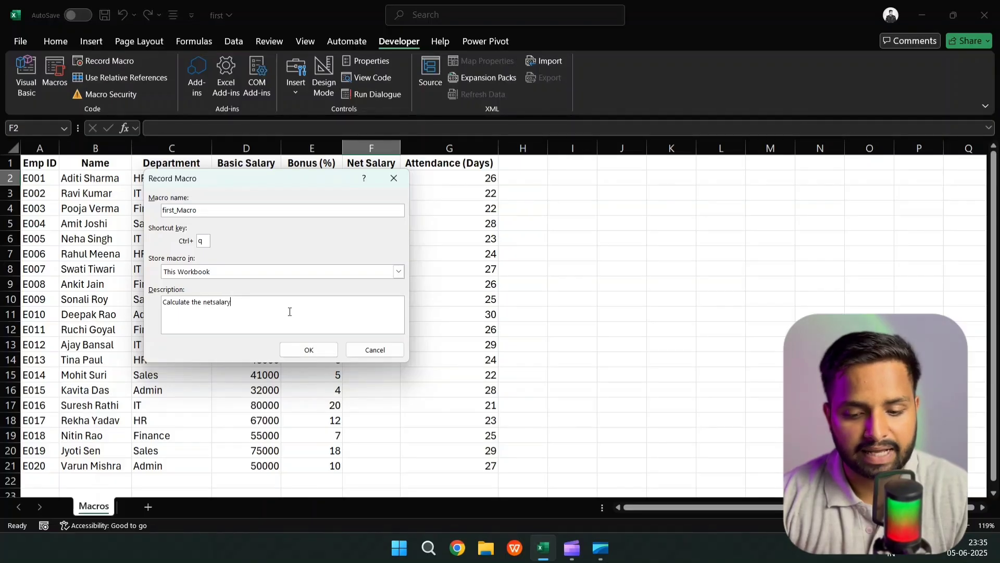
Step: Keep the macro stored in This Workbook and start recording it
{"action": "left_click", "coordinate": [399, 272]}
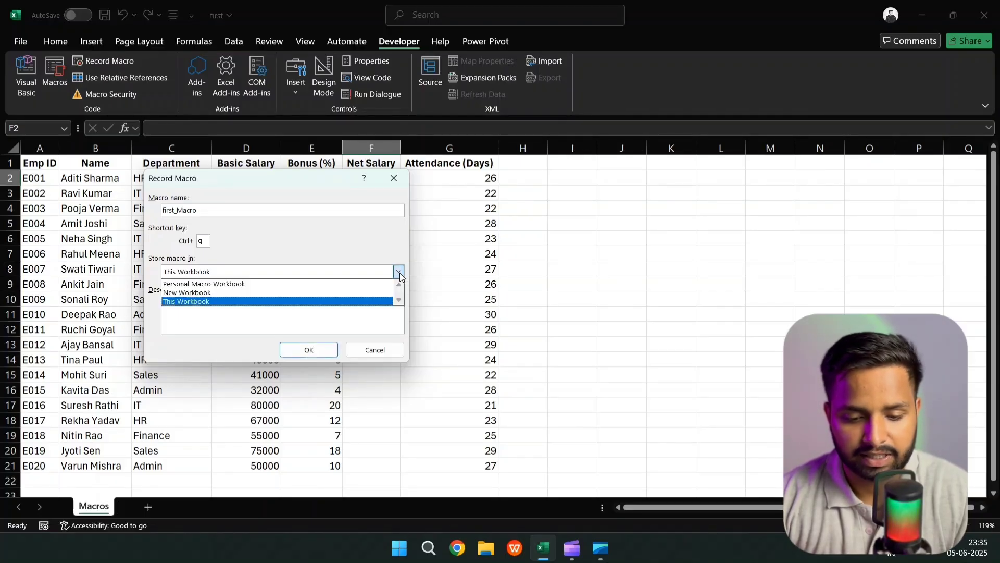
{"action": "left_click", "coordinate": [275, 322]}
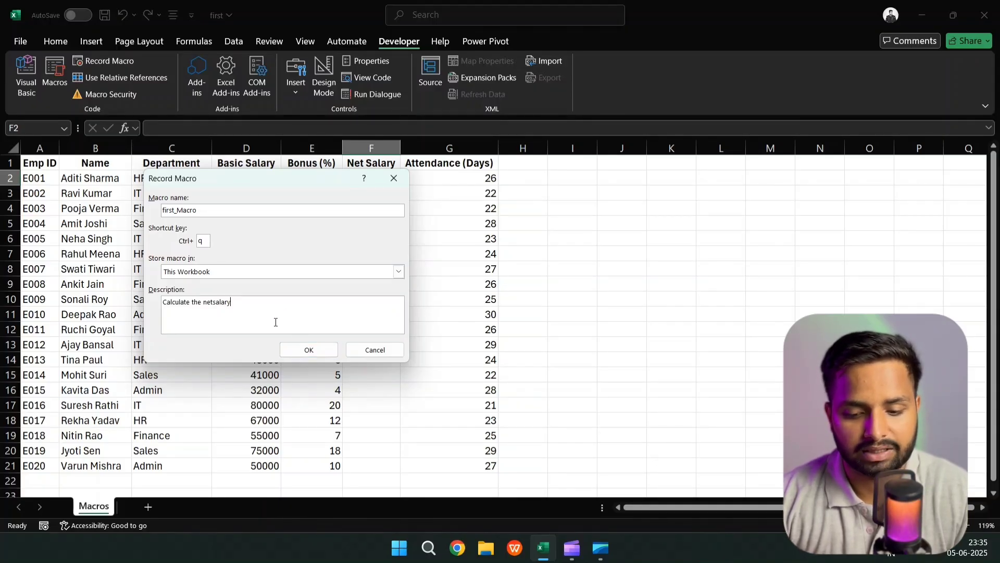
{"action": "left_click", "coordinate": [308, 350]}
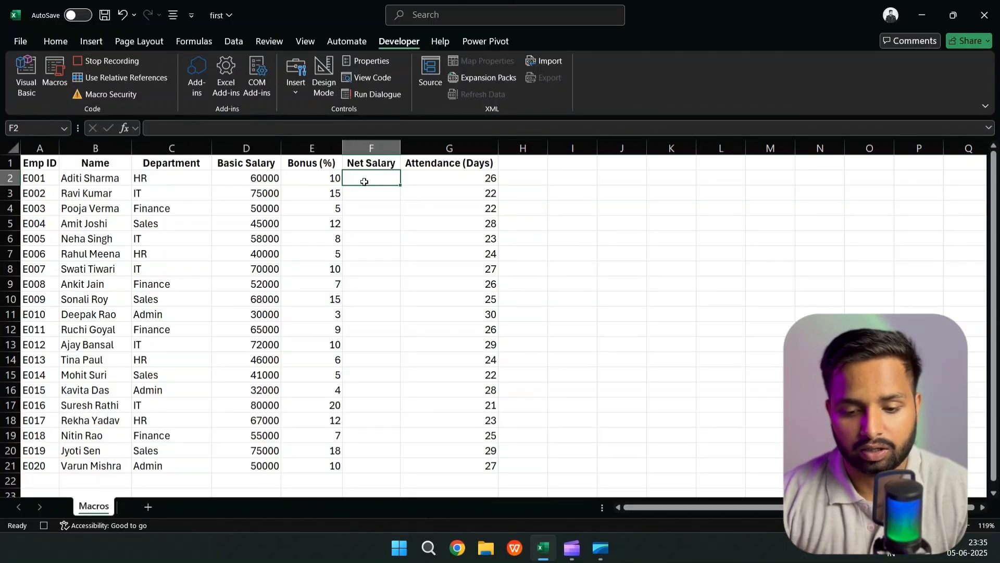
Step: Enter the formula =D2+(D2*(E2/100)) in cell F2 to calculate the first employee's net salary
{"action": "type", "text": "="}
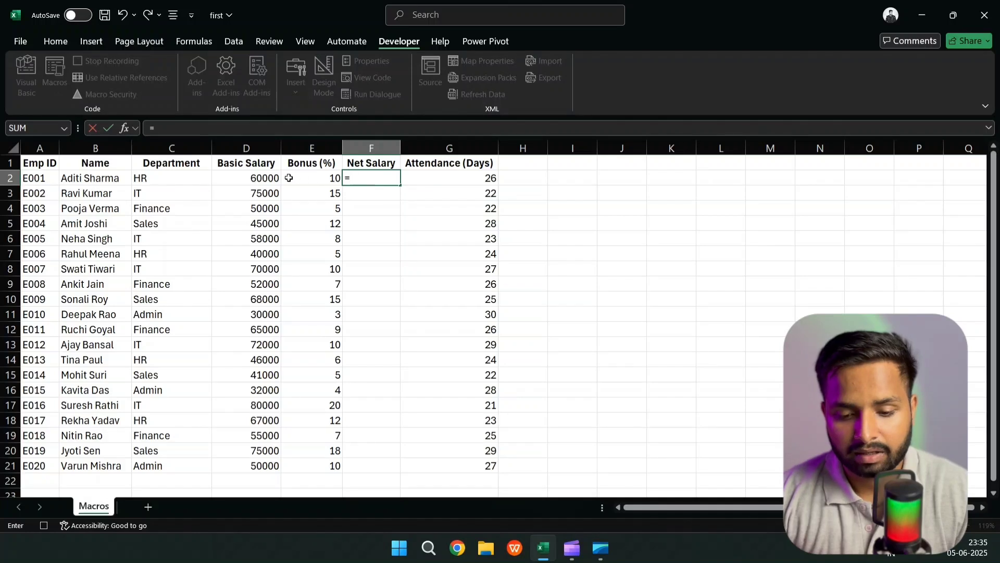
{"action": "left_click", "coordinate": [274, 178]}
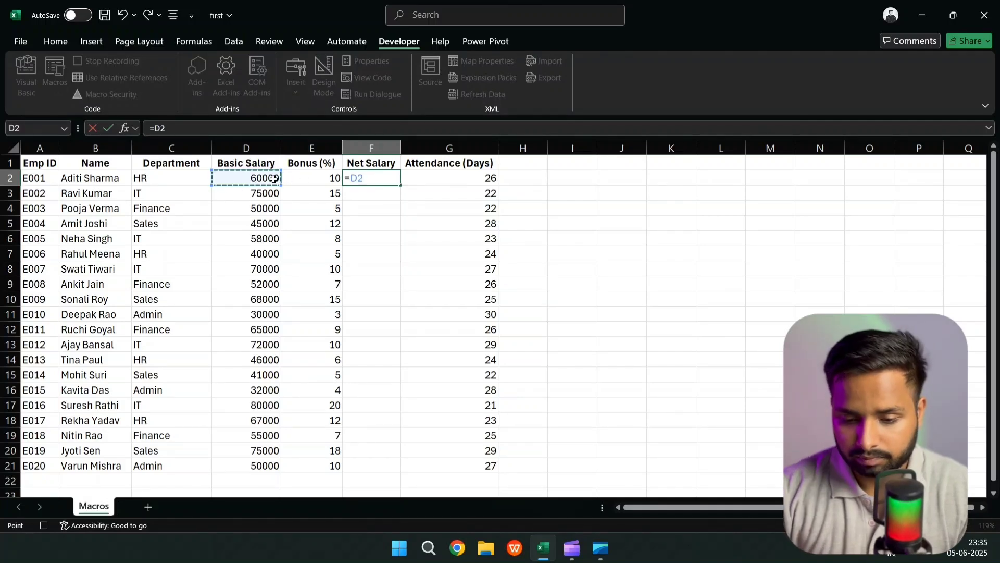
{"action": "type", "text": "+("}
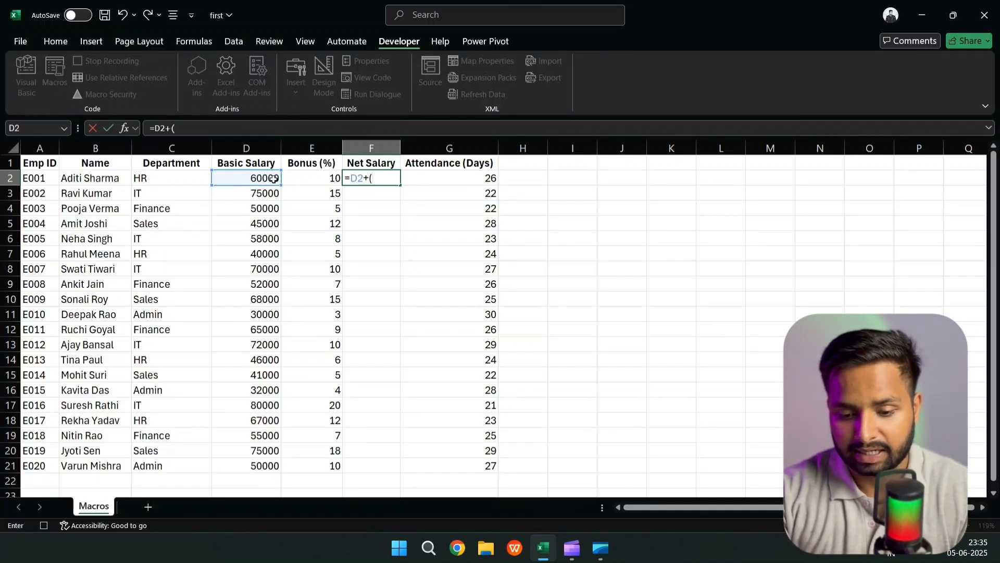
{"action": "left_click", "coordinate": [273, 179]}
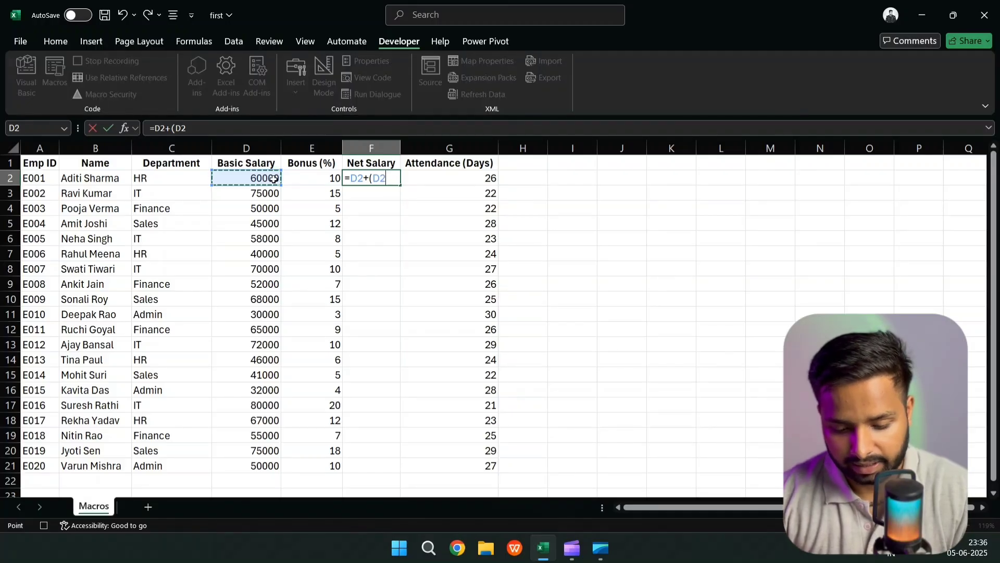
{"action": "type", "text": "*"}
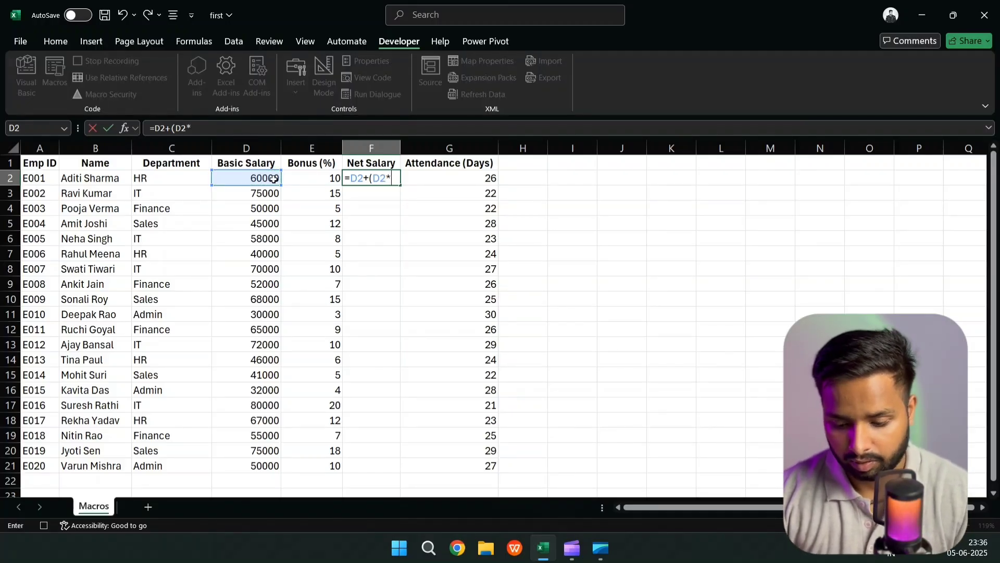
{"action": "type", "text": "(1"}
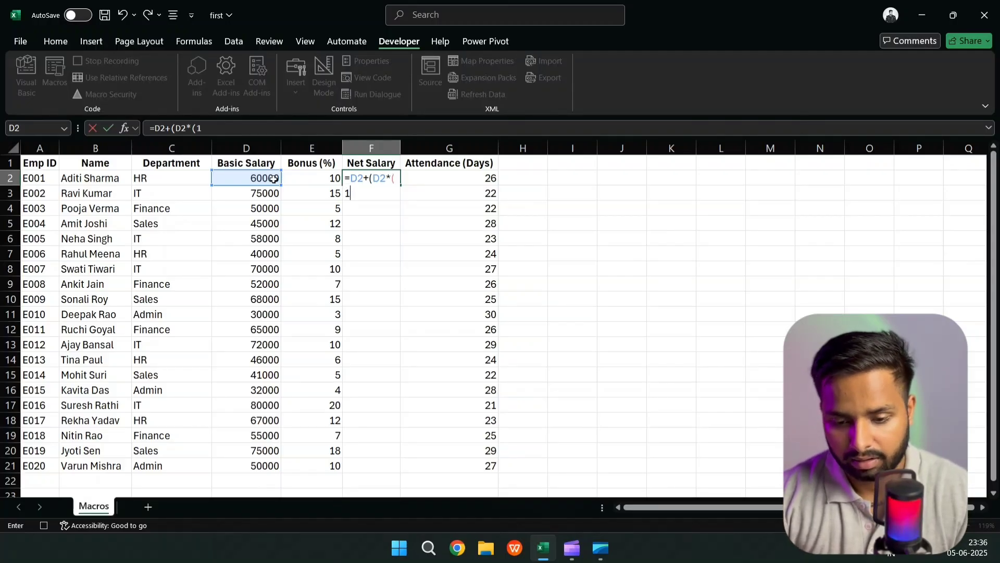
{"action": "left_click", "coordinate": [309, 178]}
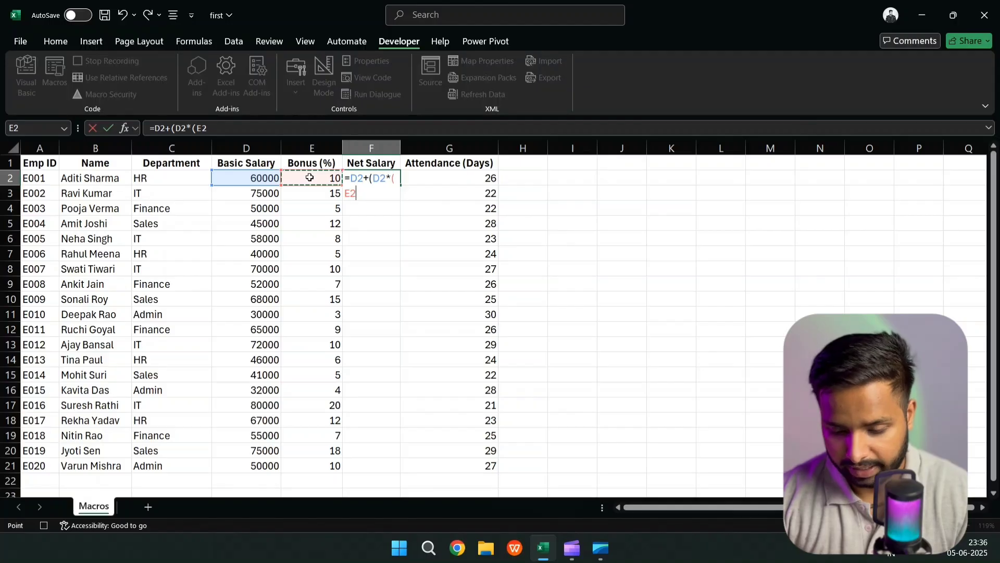
{"action": "type", "text": "/"}
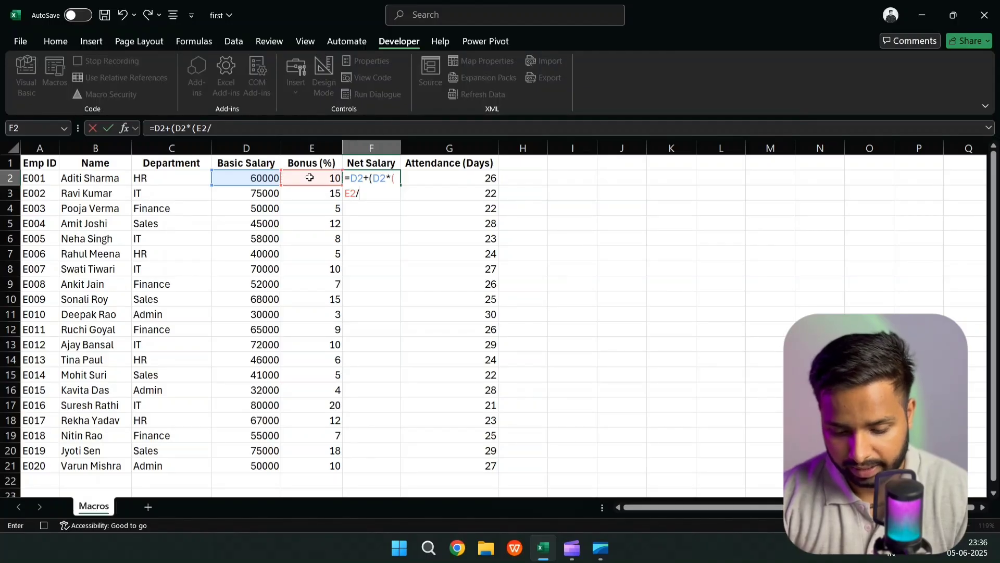
{"action": "type", "text": "100"}
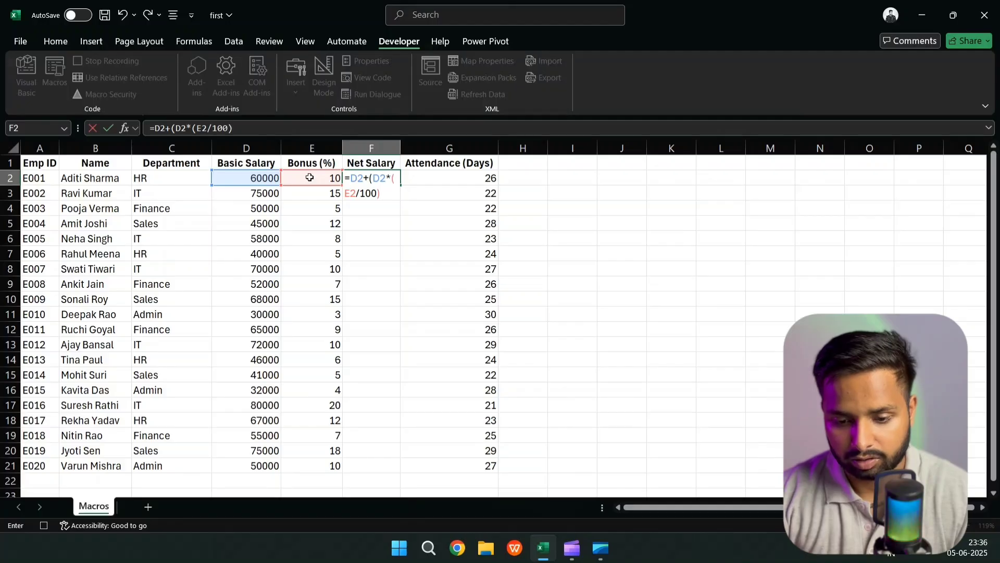
{"action": "type", "text": "))"}
{"action": "key", "text": "Return"}
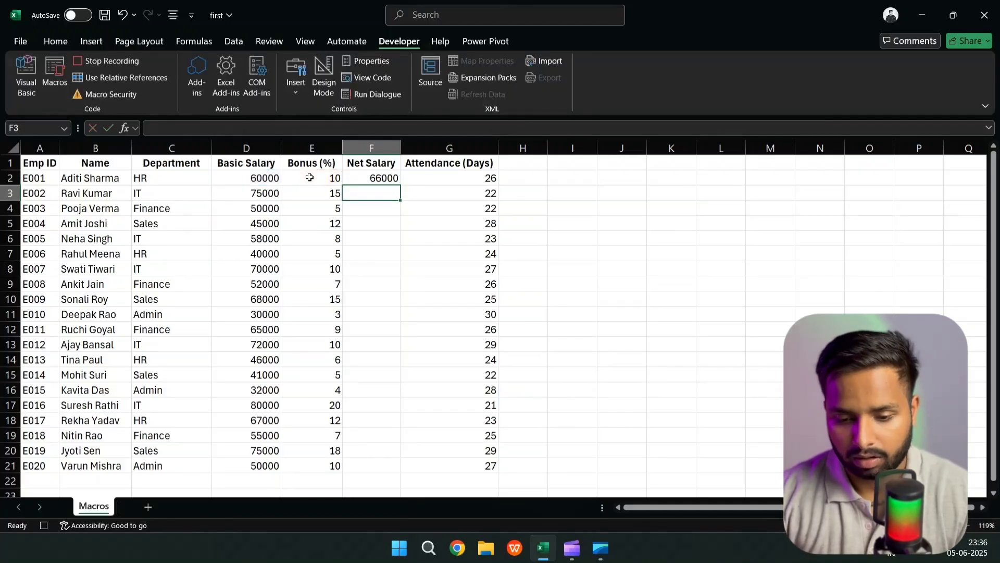
Step: Fill the net salary formula from F2 down to F21 and stop the macro recording
{"action": "left_click", "coordinate": [366, 179]}
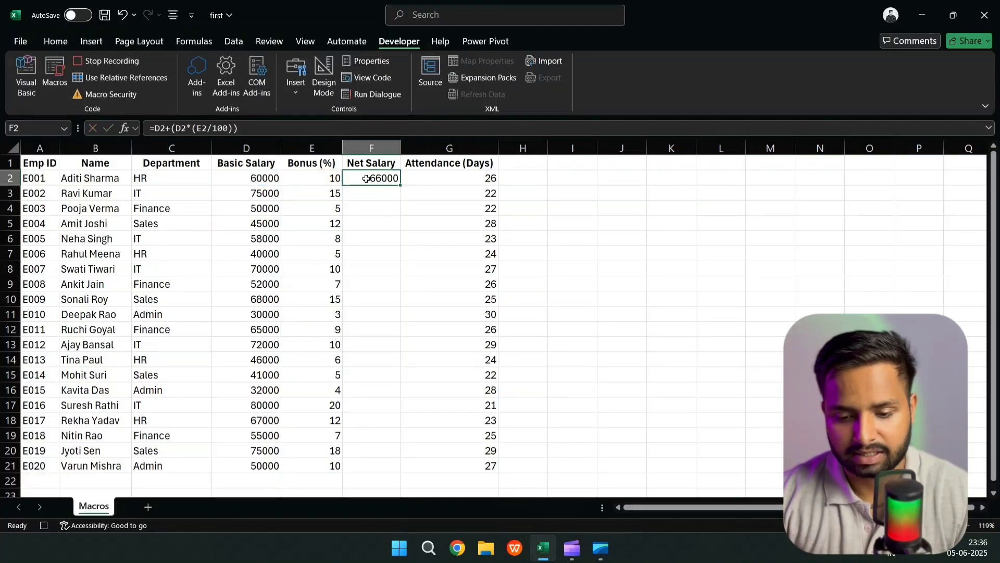
{"action": "double_click", "coordinate": [401, 186]}
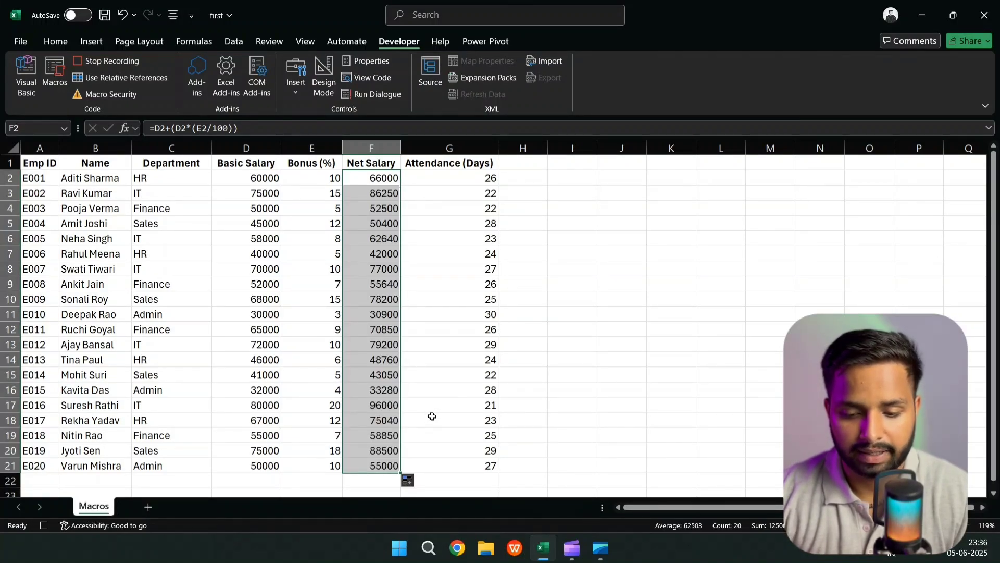
{"action": "left_click", "coordinate": [436, 345]}
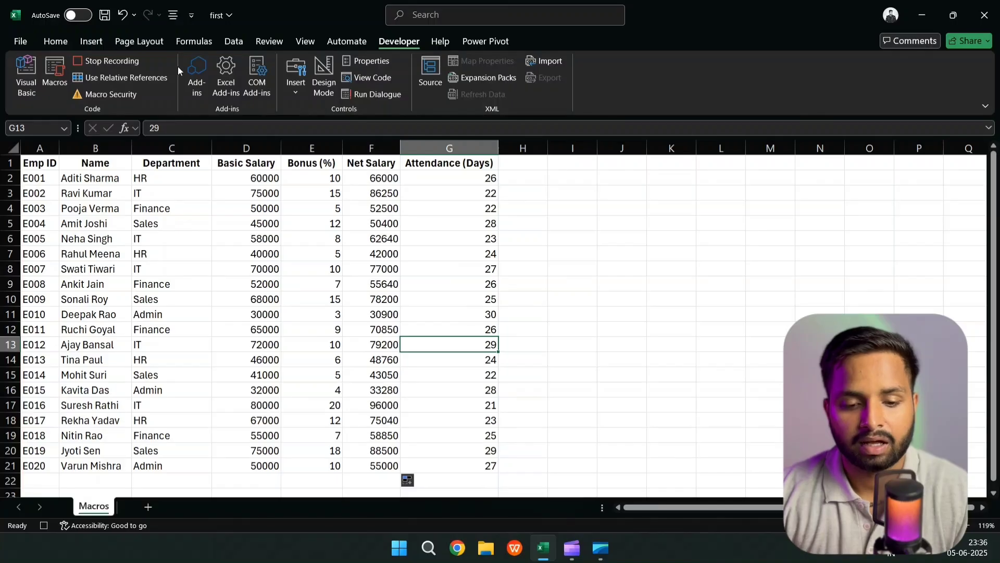
{"action": "left_click", "coordinate": [129, 63]}
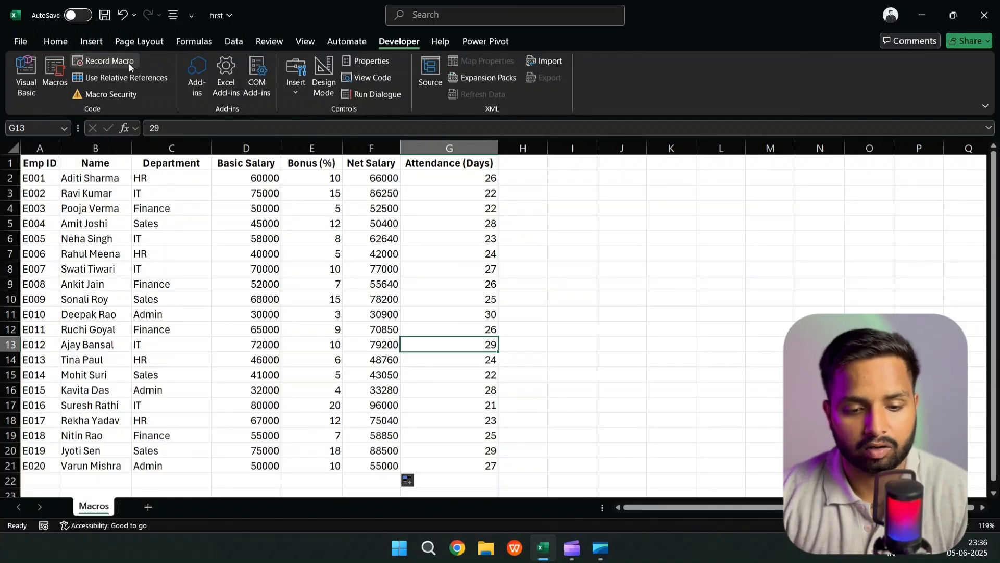
Step: Clear the net salary values from F2:F21
{"action": "left_click", "coordinate": [378, 183]}
{"action": "key", "text": "ctrl+shift+Down"}
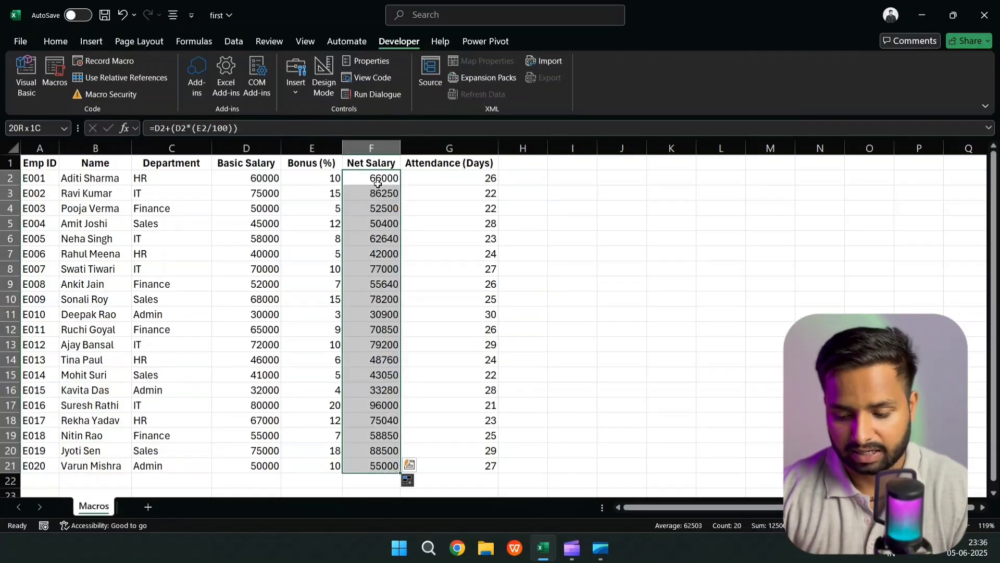
{"action": "key", "text": "Delete"}
{"action": "left_click", "coordinate": [363, 180]}
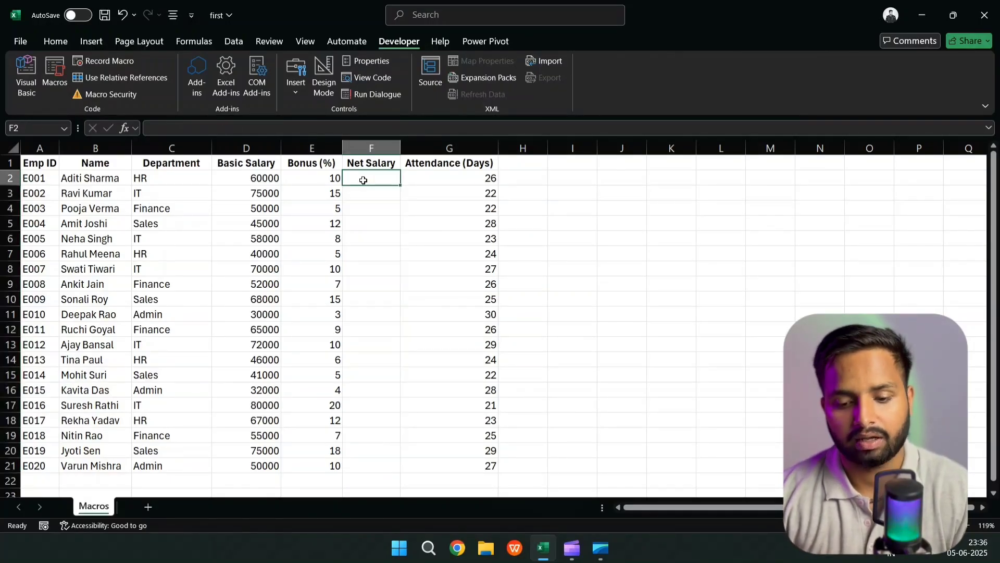
Step: Test first_Macro by running it from the list of saved macros, and clear the net salaries it fills in
{"action": "left_click", "coordinate": [61, 74]}
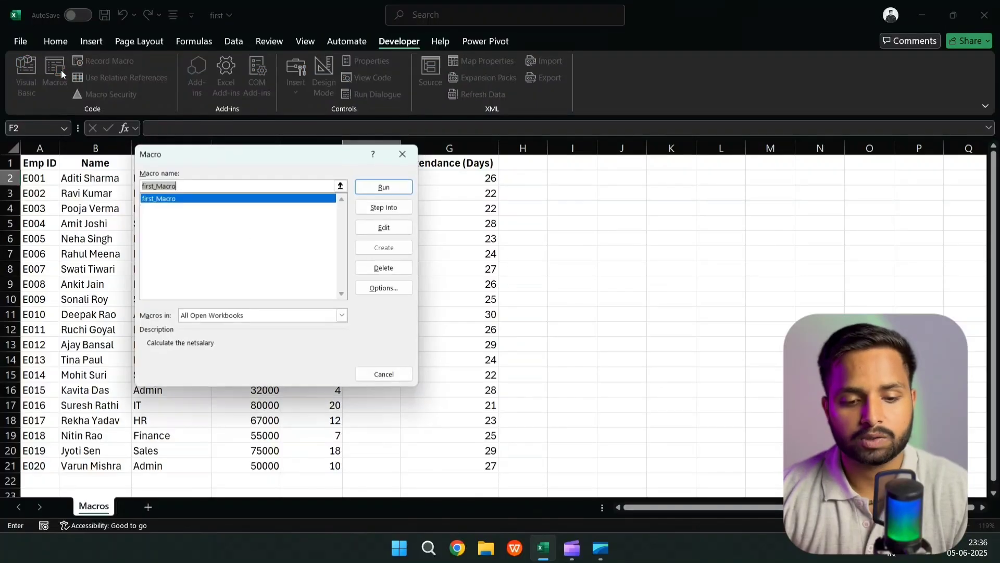
{"action": "left_click", "coordinate": [385, 187]}
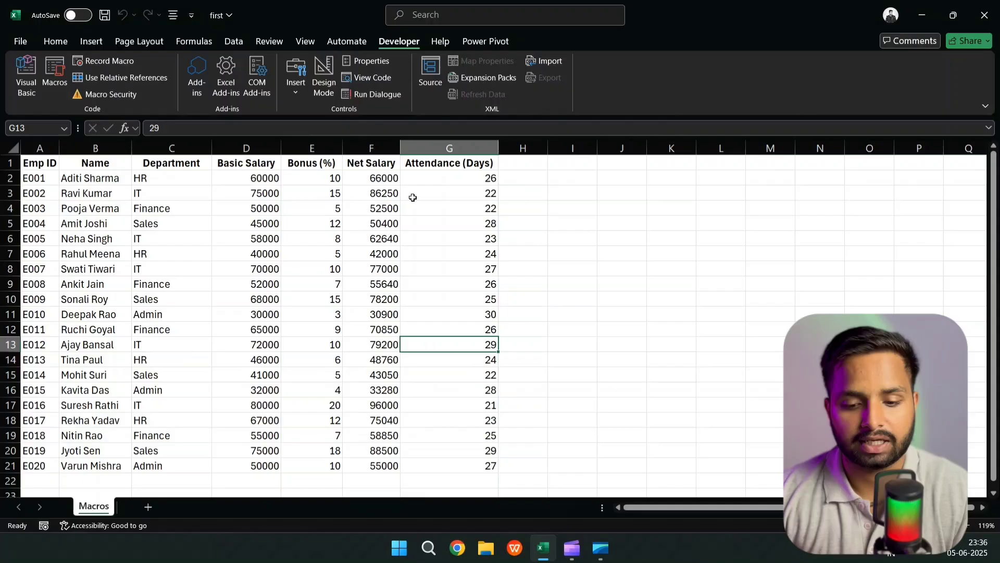
{"action": "left_click", "coordinate": [381, 179]}
{"action": "key", "text": "ctrl+shift+Down"}
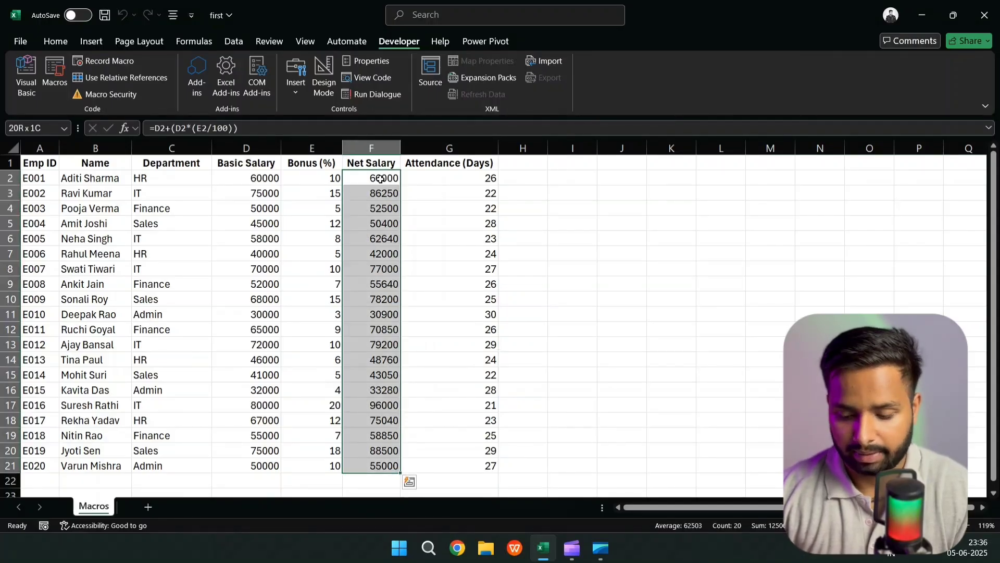
{"action": "key", "text": "Delete"}
{"action": "left_click", "coordinate": [371, 179]}
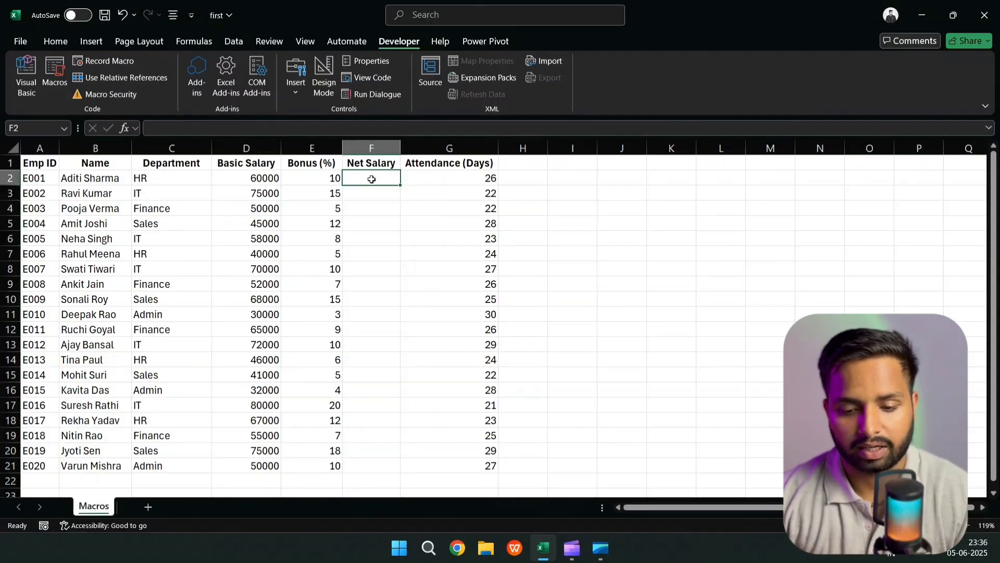
Step: Test first_Macro through its assigned keyboard shortcut and clear the resulting values from F2:F21
{"action": "key", "text": "ctrl+shift+n"}
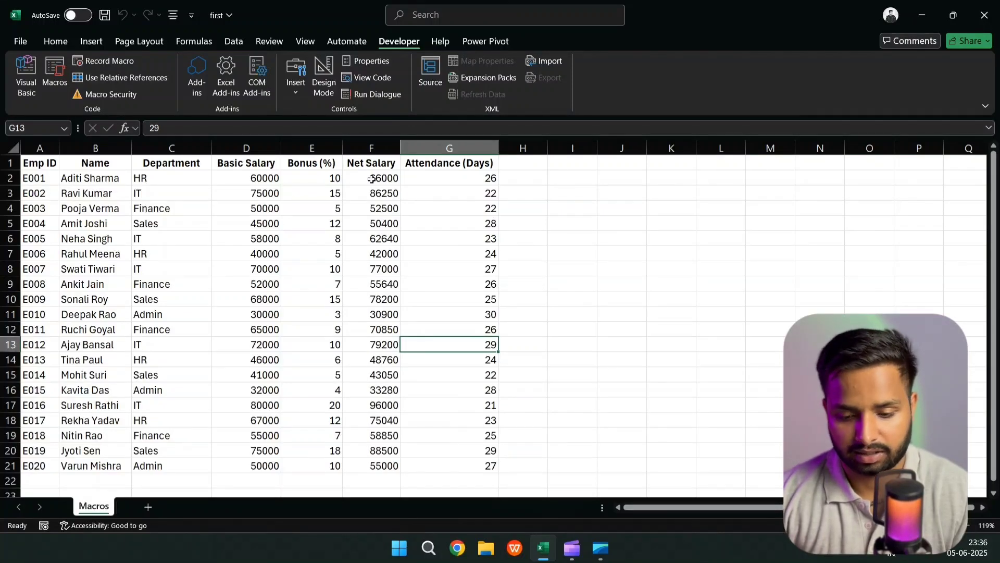
{"action": "left_click", "coordinate": [372, 180]}
{"action": "key", "text": "ctrl+shift+Down"}
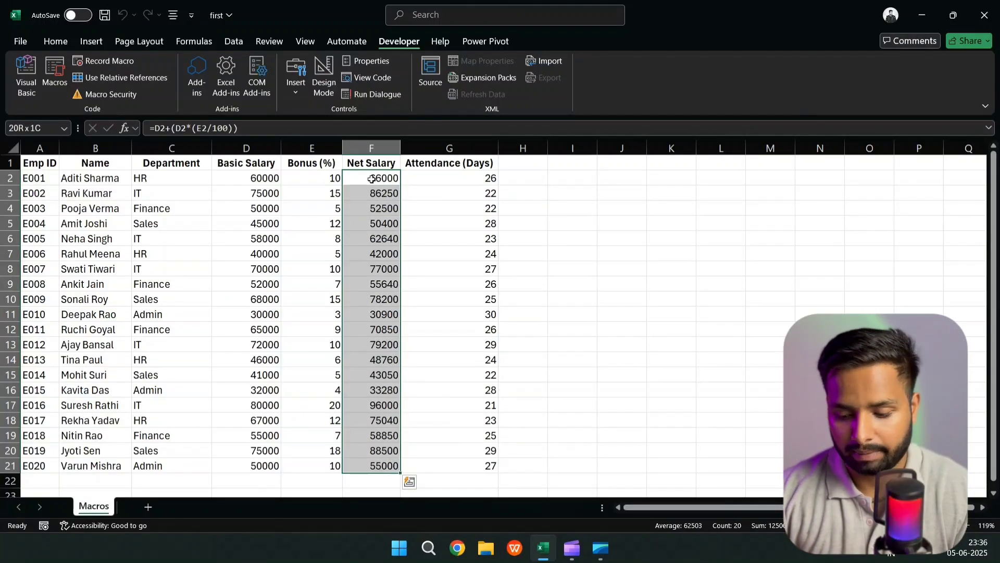
{"action": "key", "text": "Delete"}
{"action": "left_click", "coordinate": [418, 196]}
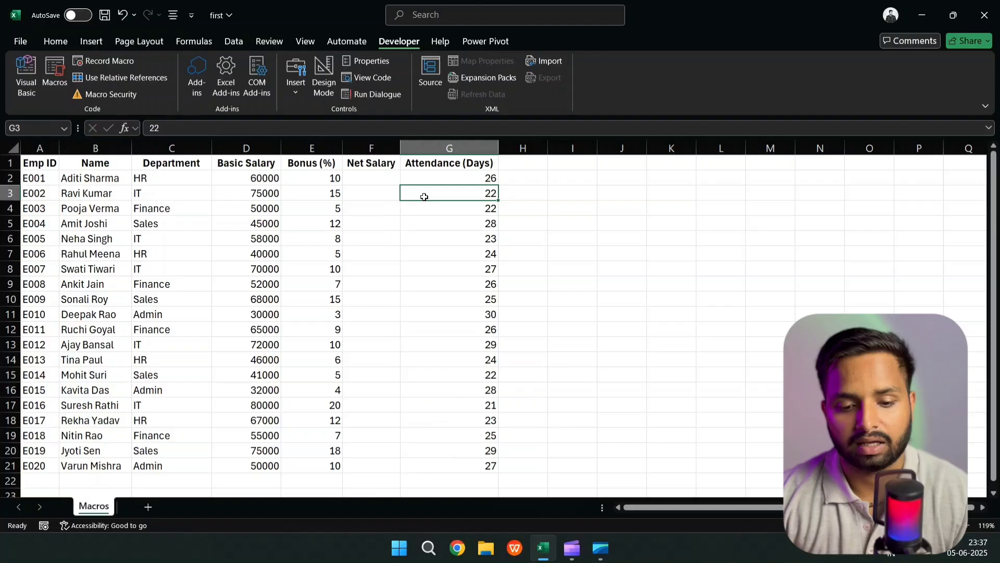
Step: Insert a rounded rectangle about 1.19 cm high and 3.65 cm wide over columns H to J, beside the top of the table
{"action": "left_click", "coordinate": [63, 41]}
{"action": "left_click", "coordinate": [91, 41]}
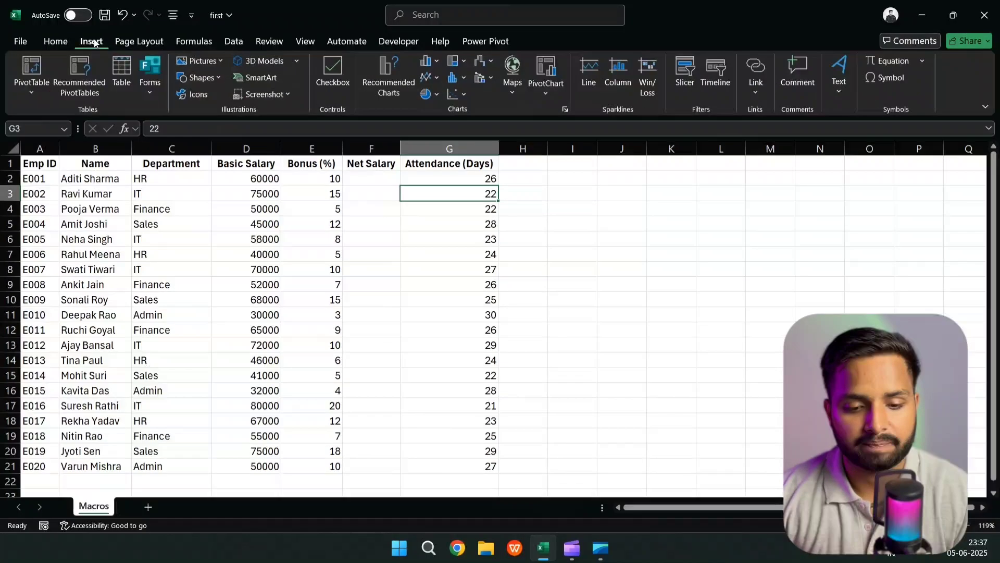
{"action": "left_click", "coordinate": [196, 78]}
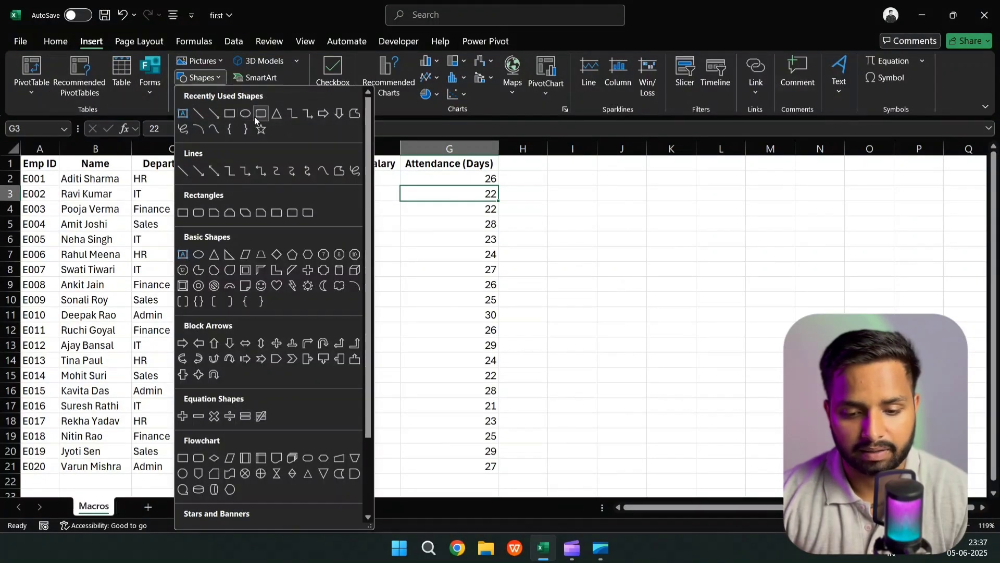
{"action": "left_click", "coordinate": [258, 114]}
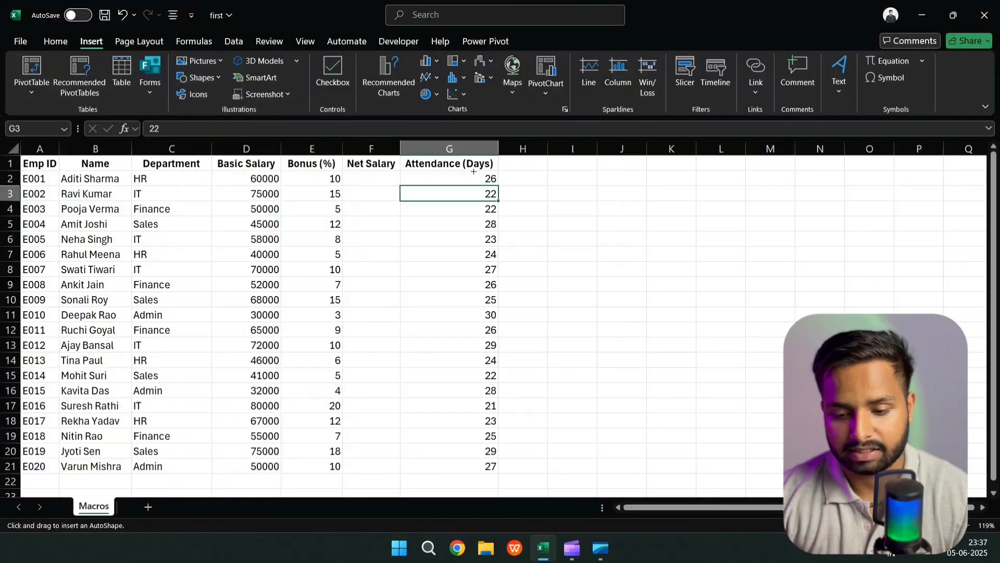
{"action": "left_click_drag", "start_coordinate": [524, 164], "coordinate": [632, 199]}
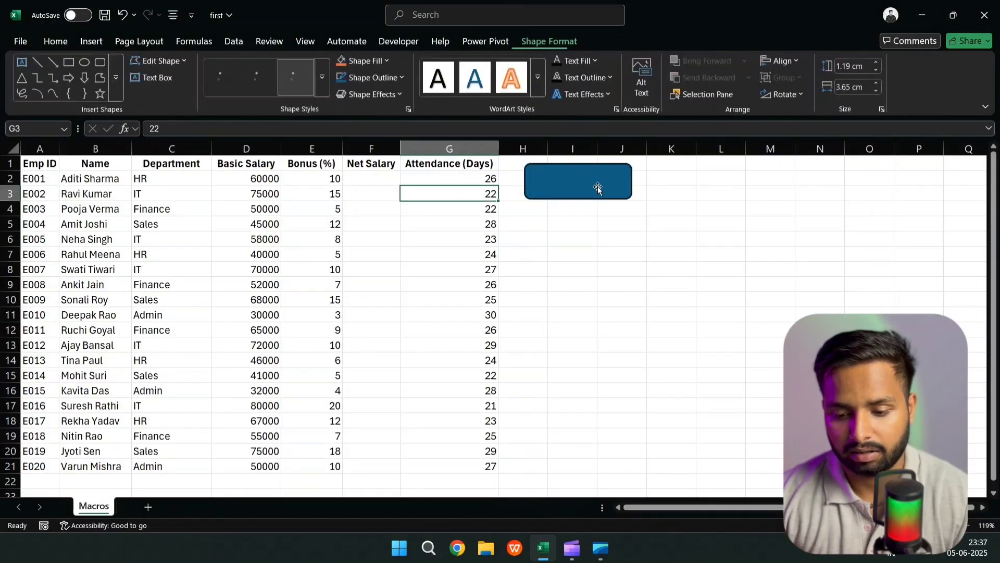
Step: Label the rounded rectangle "Calculate Salary"
{"action": "left_click", "coordinate": [594, 185]}
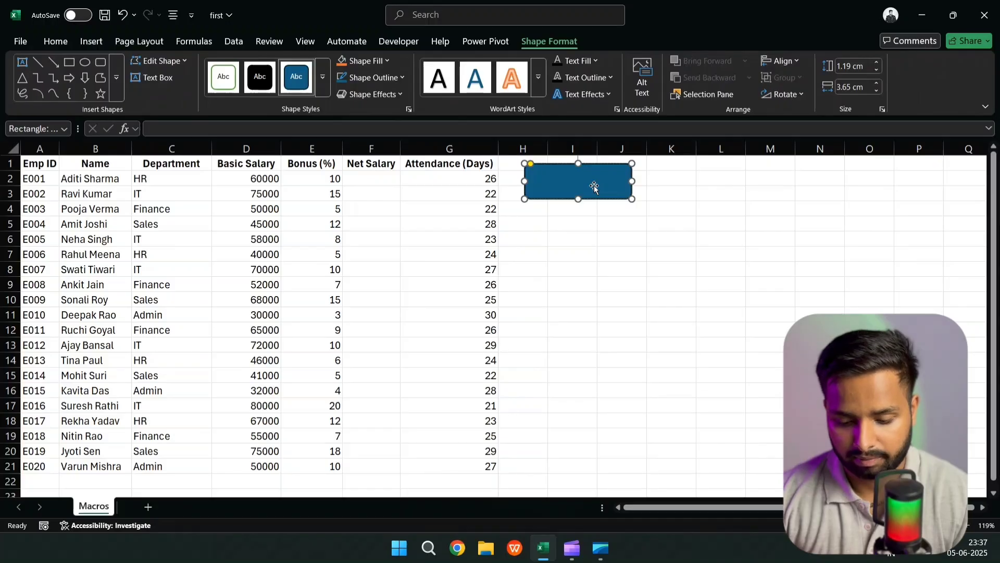
{"action": "type", "text": "Calcu"}
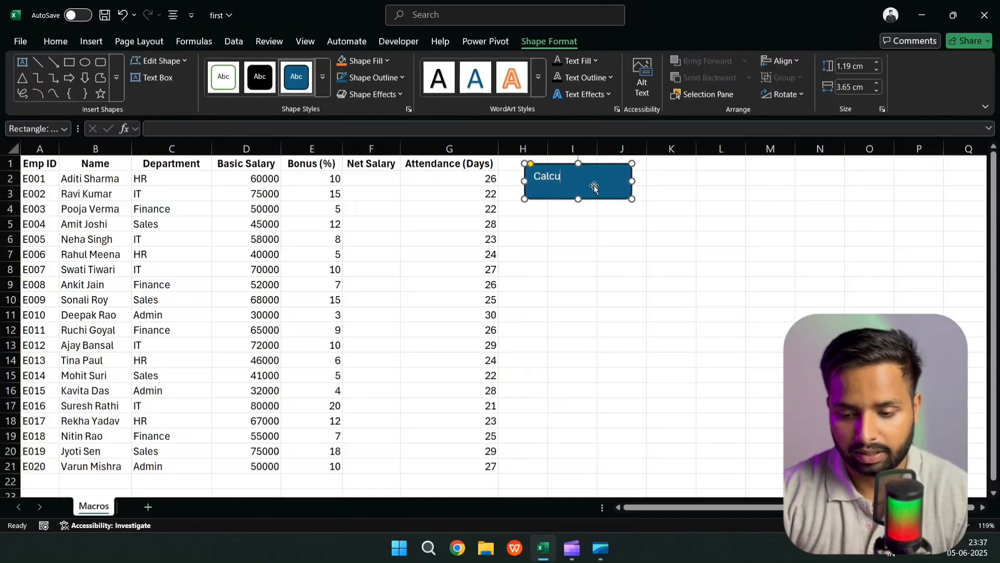
{"action": "type", "text": "late Salary"}
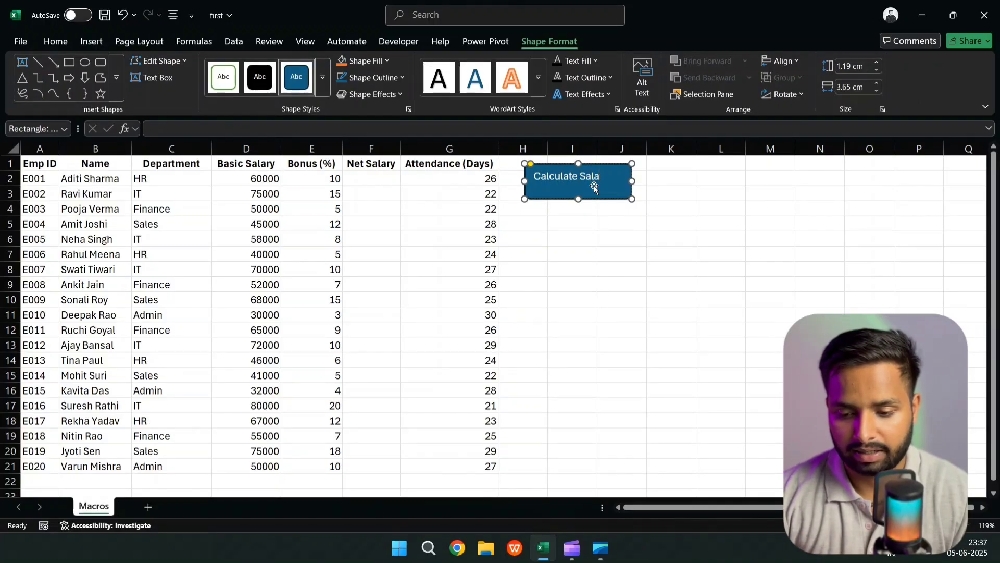
Step: Centre the label text horizontally and vertically inside the rounded rectangle
{"action": "left_click", "coordinate": [59, 42]}
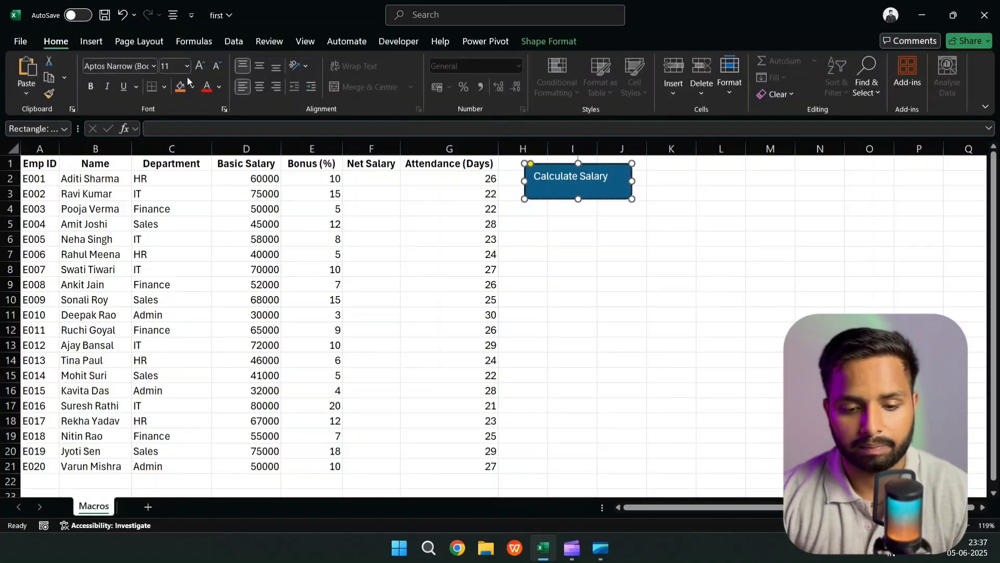
{"action": "left_click", "coordinate": [259, 86]}
{"action": "left_click", "coordinate": [258, 65]}
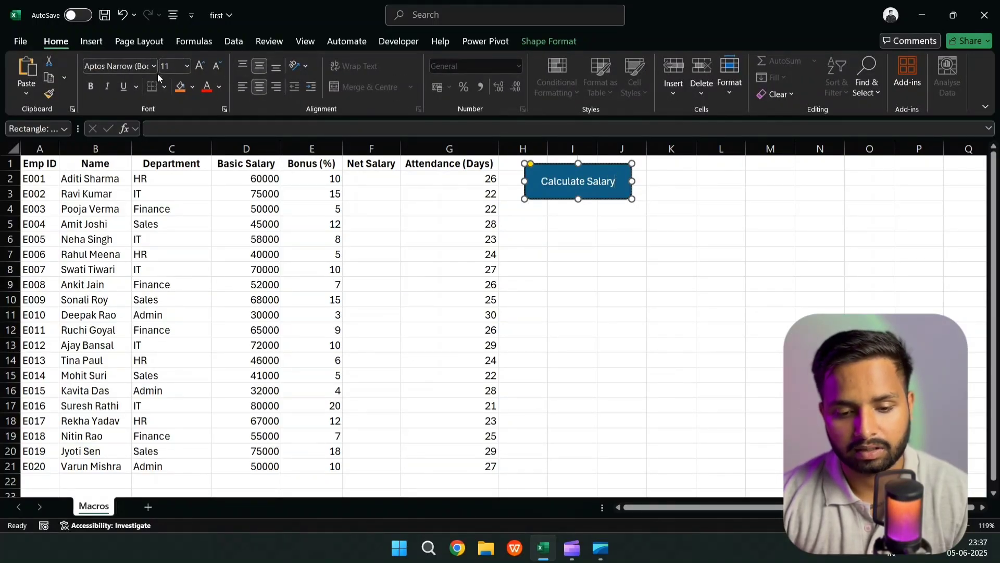
Step: Turn on bold for the rounded rectangle's text and raise the font size to 18
{"action": "left_click", "coordinate": [90, 87]}
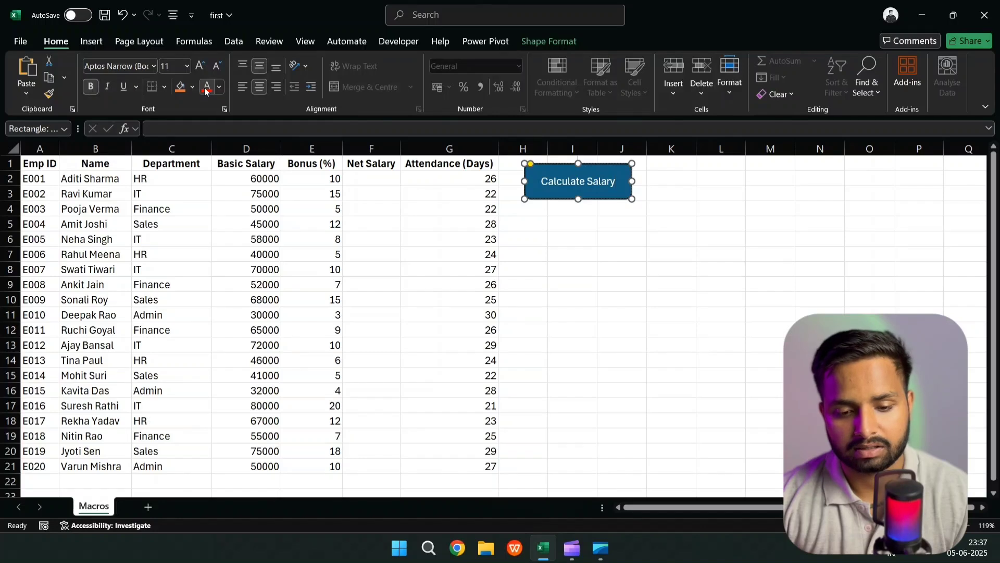
{"action": "left_click", "coordinate": [199, 66]}
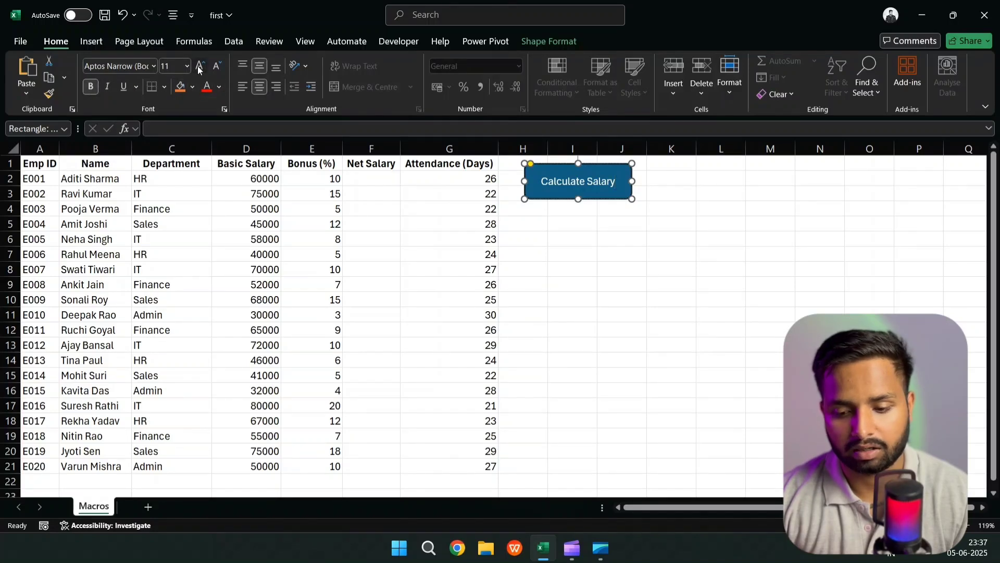
{"action": "left_click", "coordinate": [199, 66]}
{"action": "left_click", "coordinate": [199, 66]}
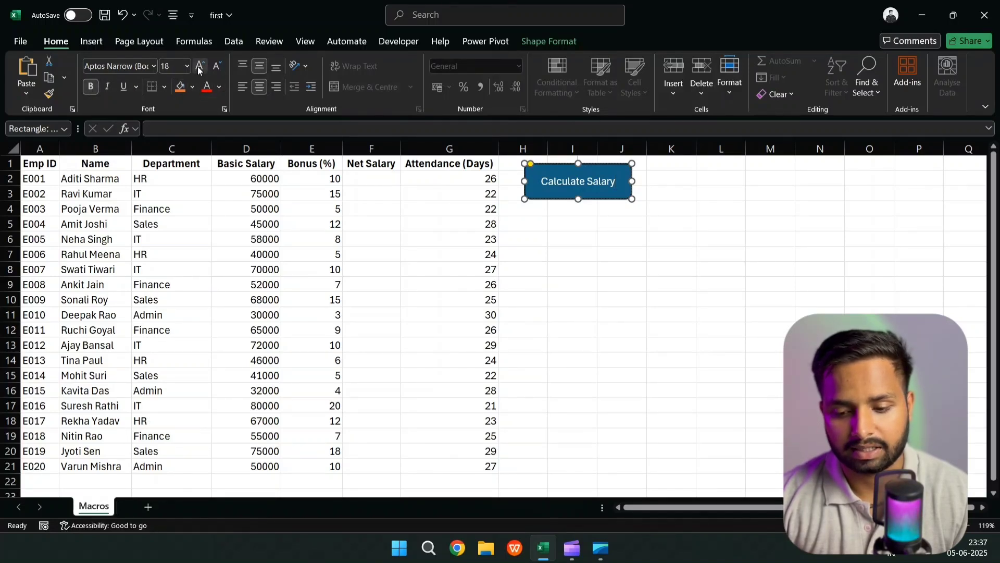
Step: Set the font size of the rounded rectangle's "Calculate Salary" label to 12 and make it bold
{"action": "left_click", "coordinate": [671, 238]}
{"action": "left_click", "coordinate": [614, 188]}
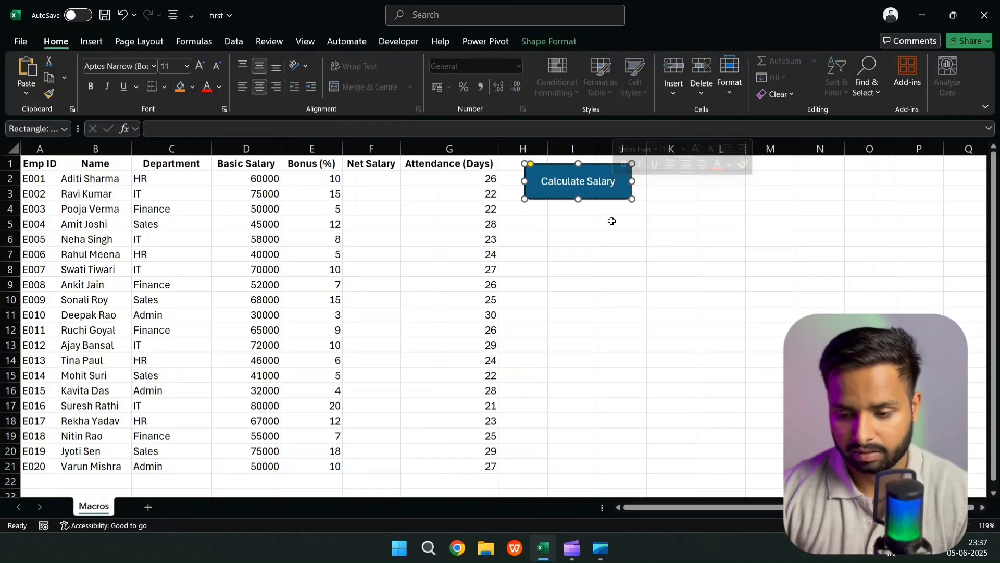
{"action": "left_click", "coordinate": [612, 222]}
{"action": "left_click", "coordinate": [603, 186]}
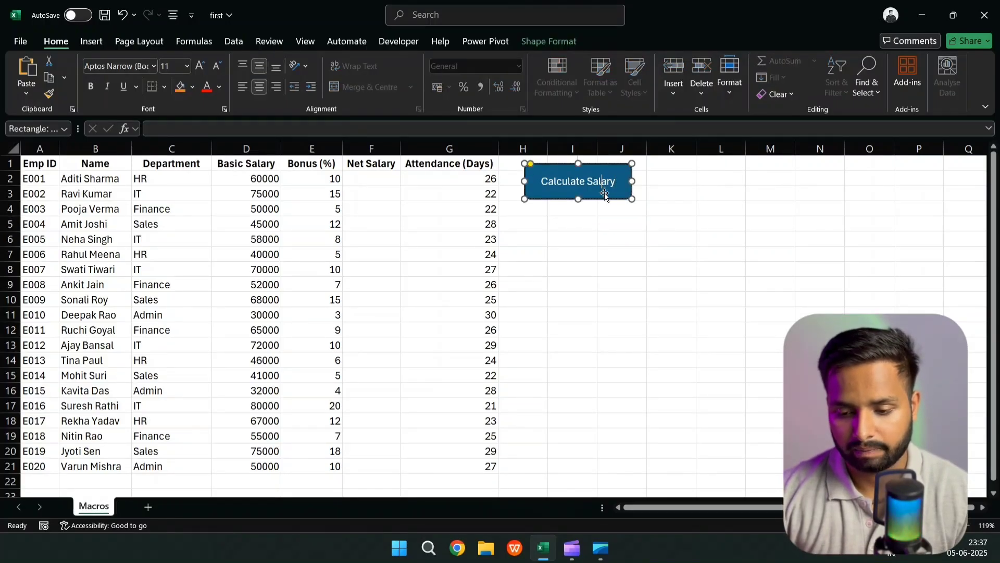
{"action": "left_click", "coordinate": [200, 67]}
{"action": "left_click", "coordinate": [200, 67]}
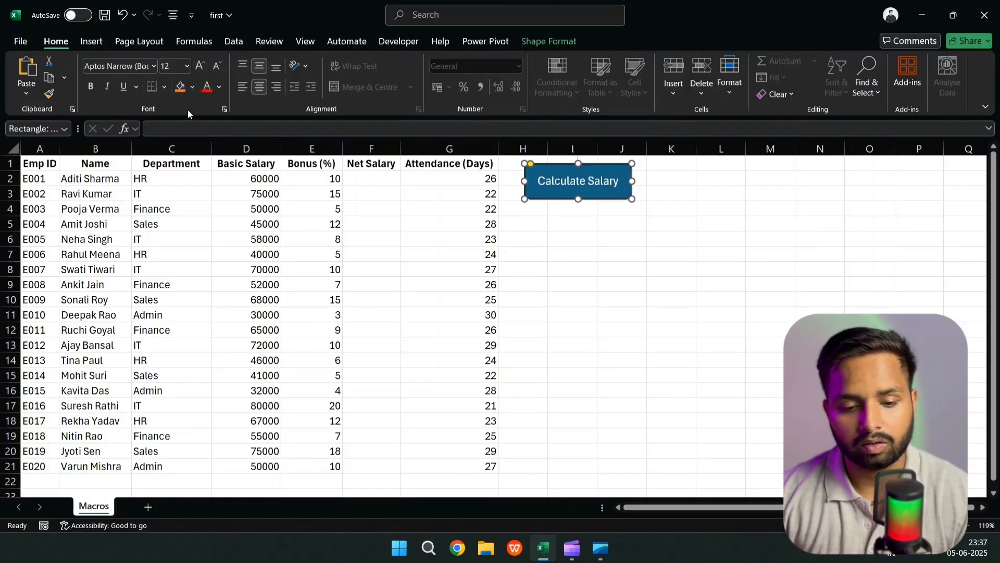
{"action": "left_click", "coordinate": [92, 85]}
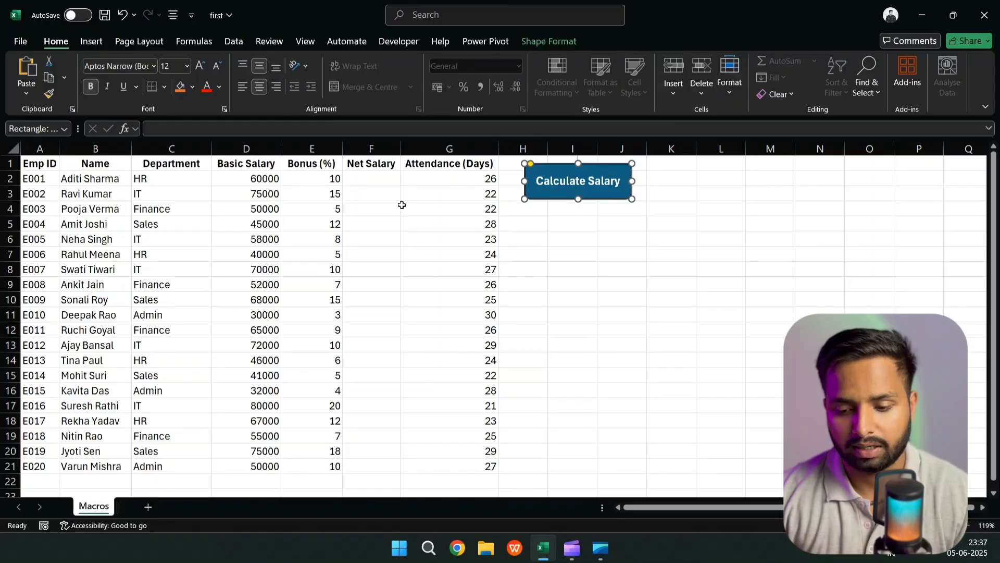
{"action": "left_click", "coordinate": [561, 211]}
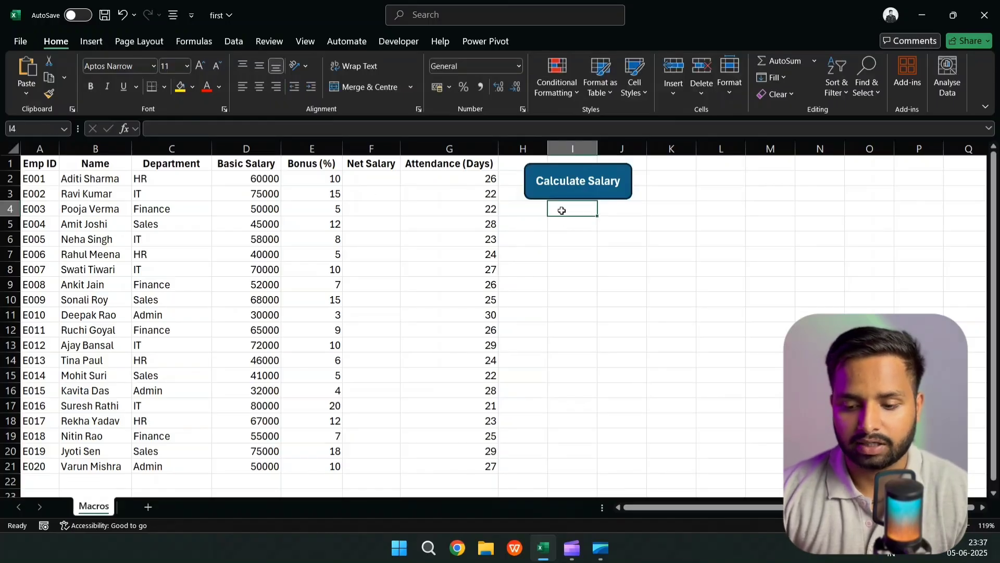
Step: Assign the macro first_Macro to the "Calculate Salary" rounded rectangle
{"action": "left_click", "coordinate": [559, 192]}
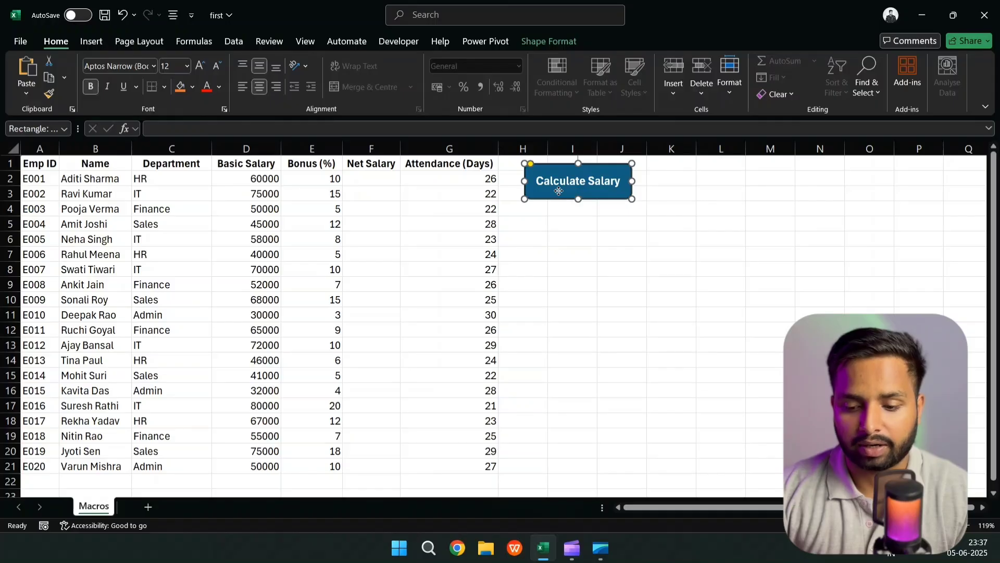
{"action": "right_click", "coordinate": [558, 189]}
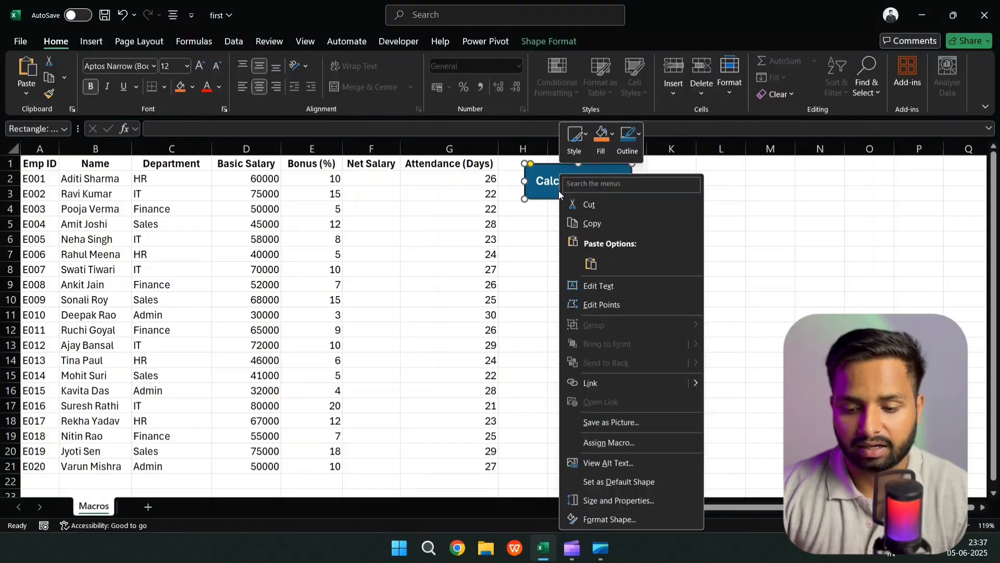
{"action": "left_click", "coordinate": [589, 443]}
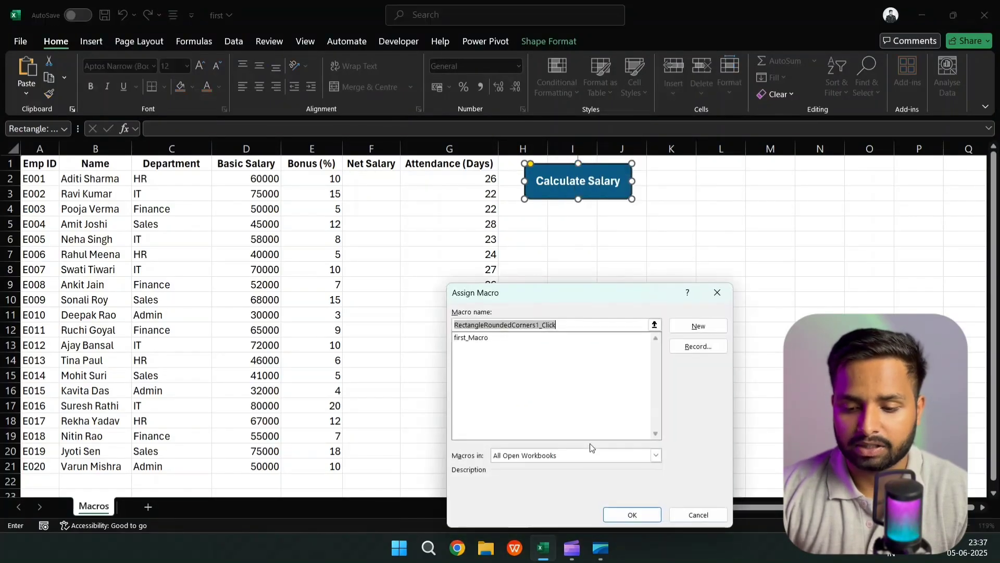
{"action": "left_click", "coordinate": [482, 338]}
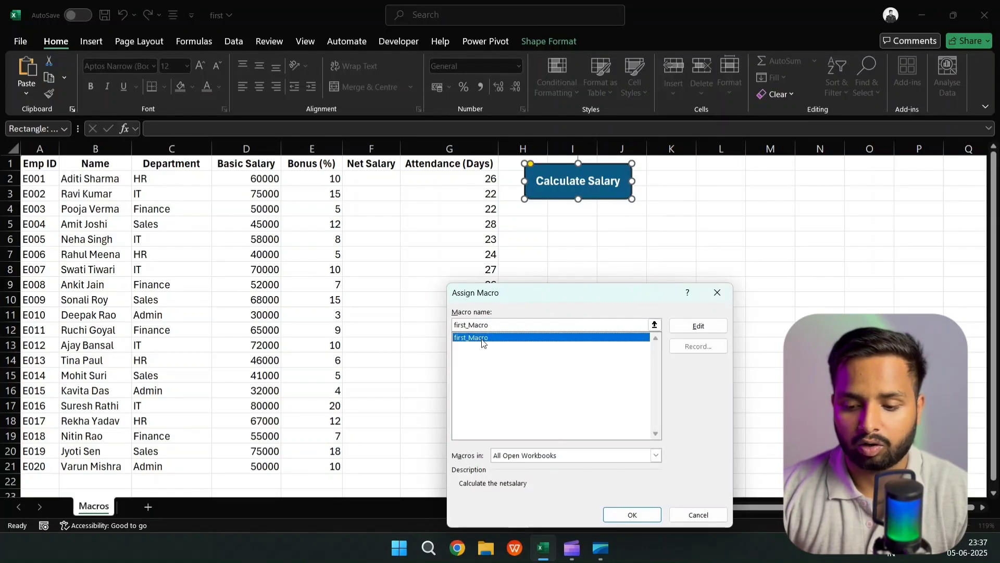
{"action": "left_click", "coordinate": [634, 514]}
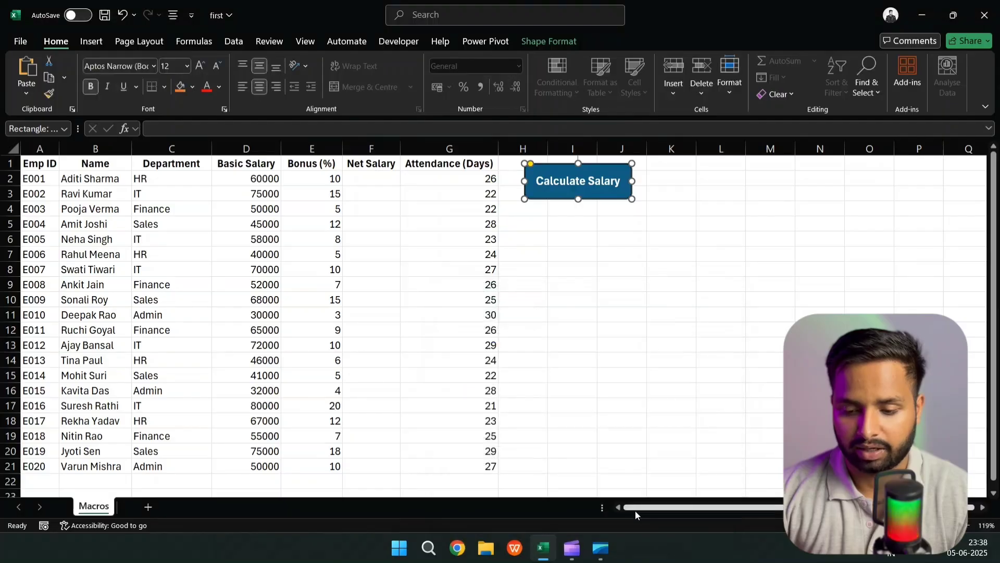
Step: Run the macro through the "Calculate Salary" shape with cell I8 active, and clear the output from I8
{"action": "left_click", "coordinate": [564, 264]}
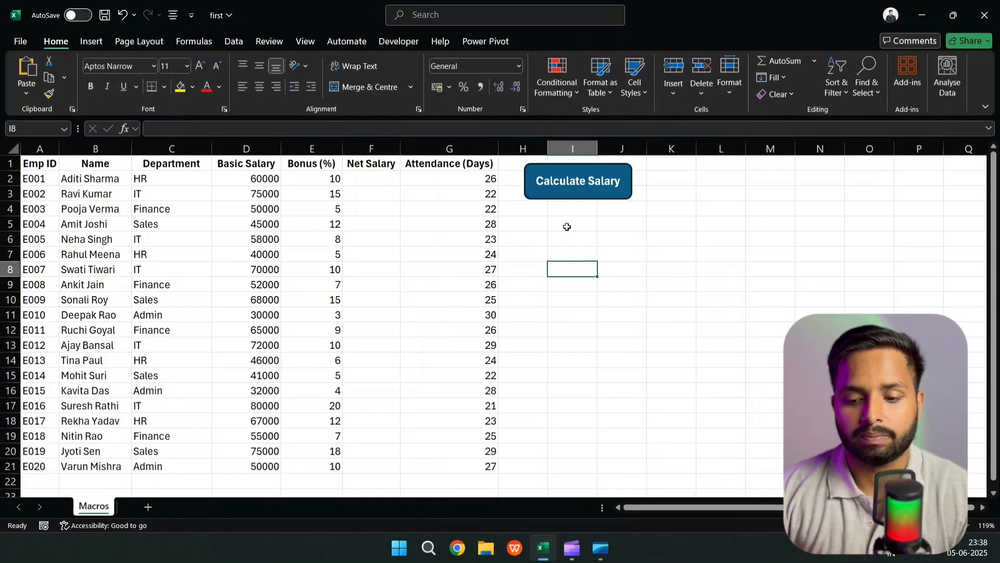
{"action": "left_click", "coordinate": [567, 195]}
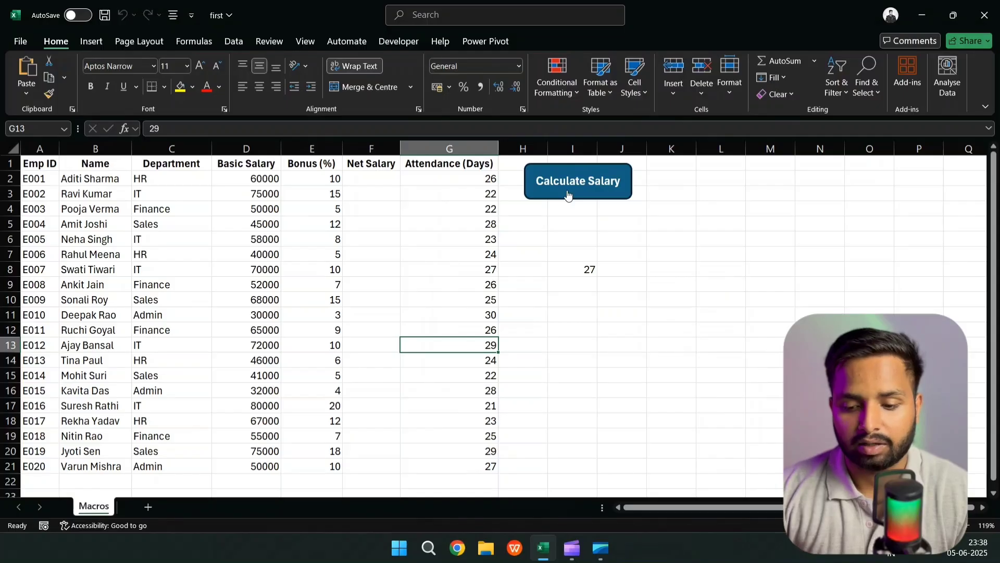
{"action": "left_click", "coordinate": [581, 270]}
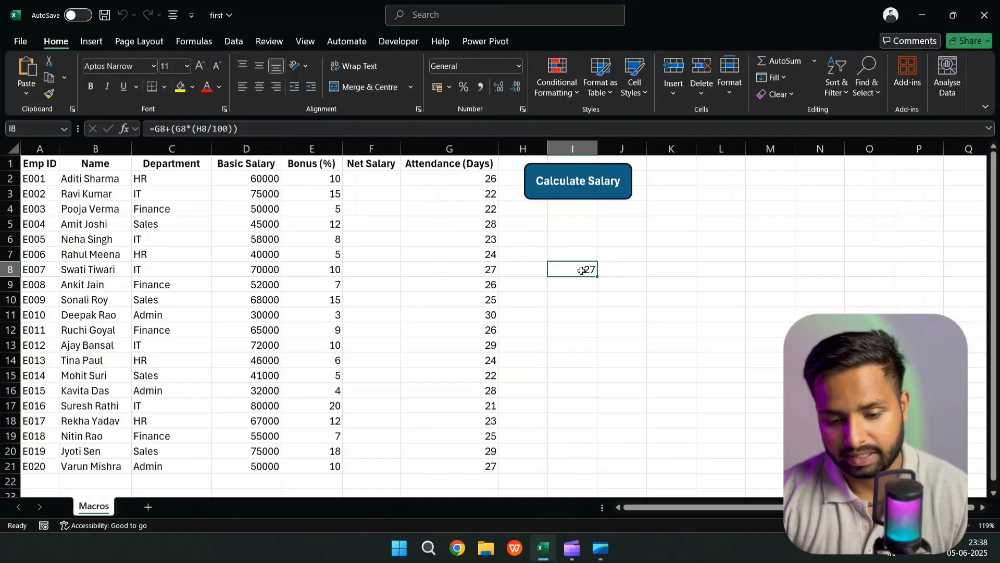
{"action": "key", "text": "Delete"}
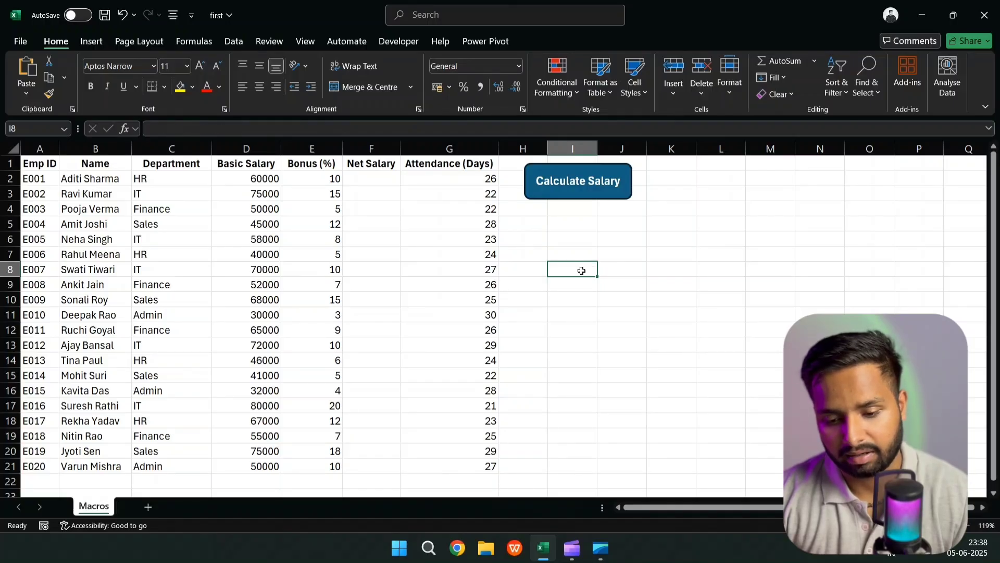
Step: Test the "Calculate Salary" shape with cell F2 active, and clear the calculated net salaries from F2:F21
{"action": "left_click", "coordinate": [382, 177]}
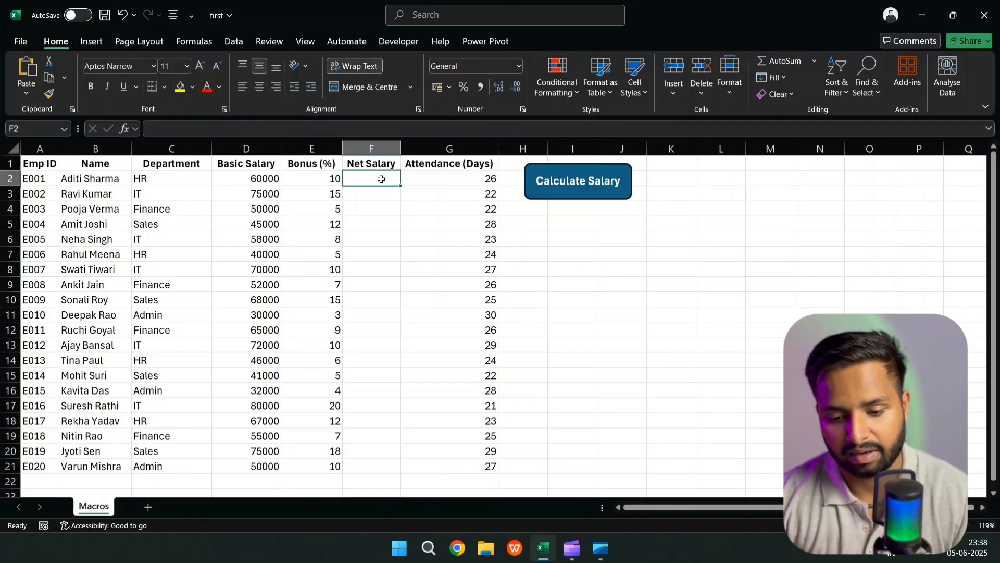
{"action": "left_click", "coordinate": [576, 192]}
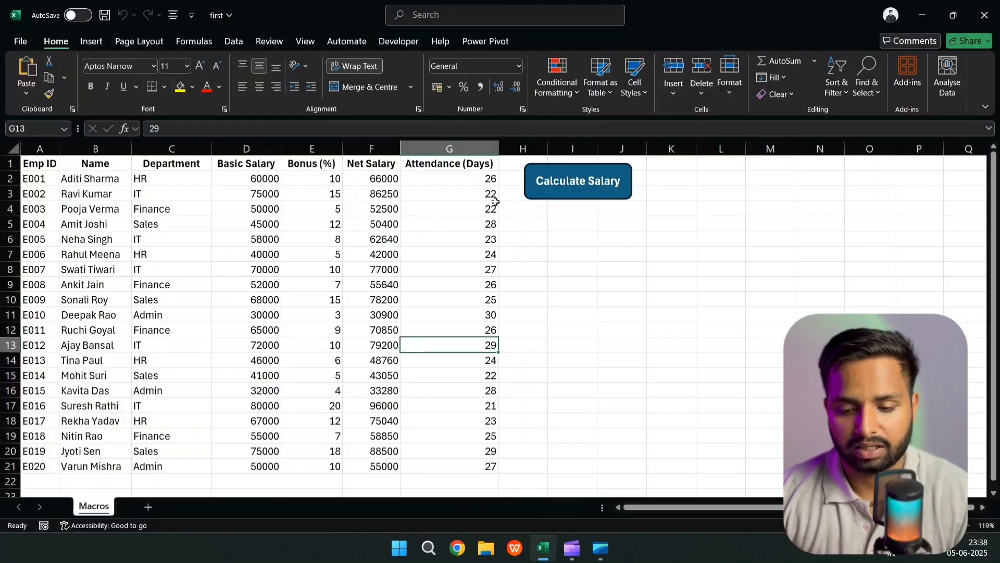
{"action": "left_click", "coordinate": [380, 178]}
{"action": "key", "text": "ctrl+shift+Down"}
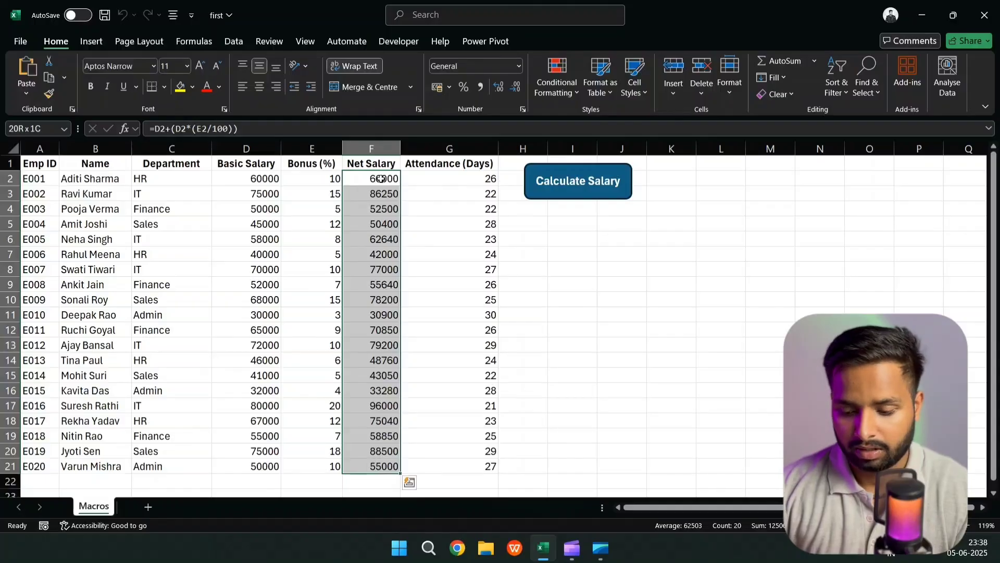
{"action": "key", "text": "Delete"}
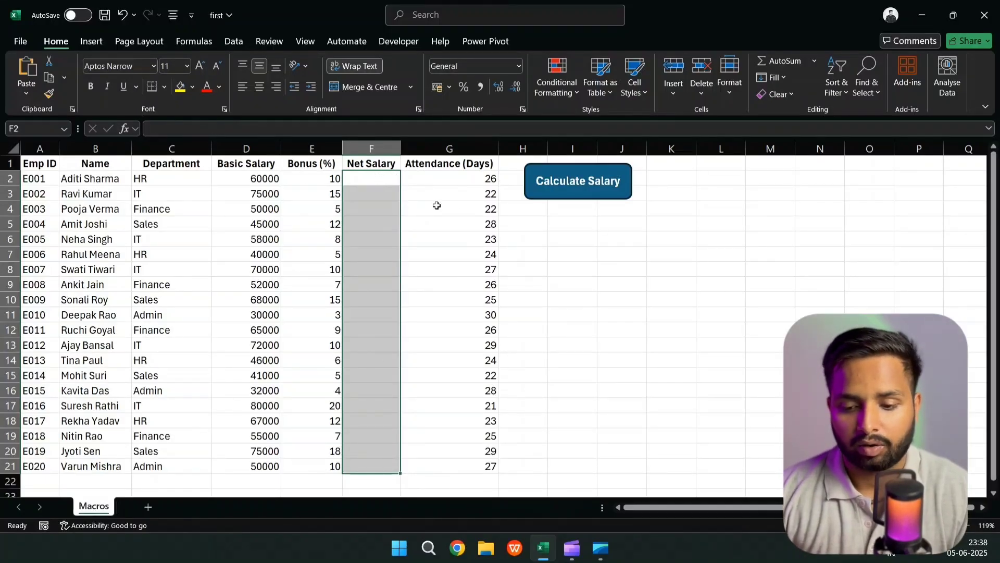
Step: Run the "Calculate Salary" shape's macro with G4 active, and again with F2 active to fill the Net Salary column
{"action": "left_click", "coordinate": [475, 213]}
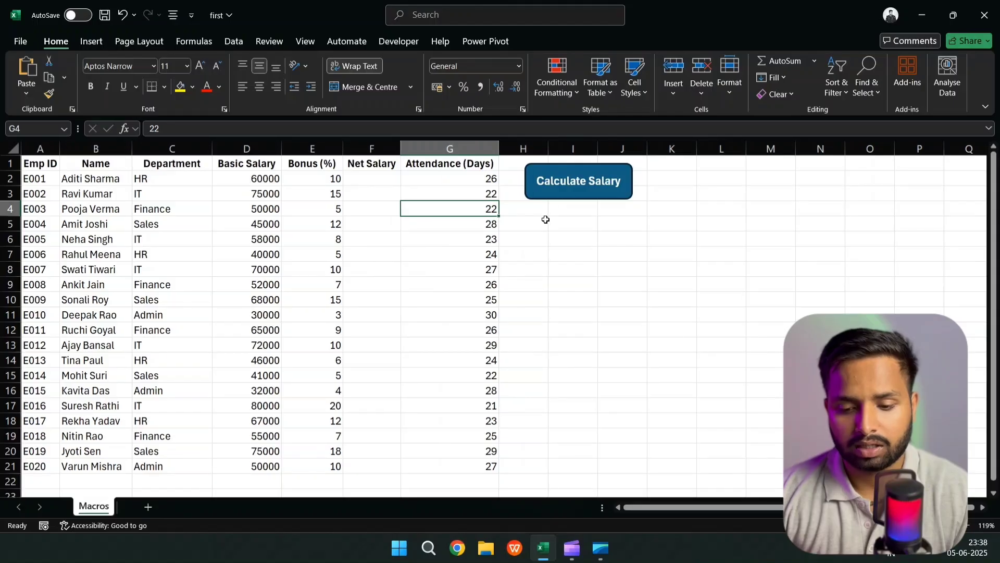
{"action": "left_click", "coordinate": [542, 189]}
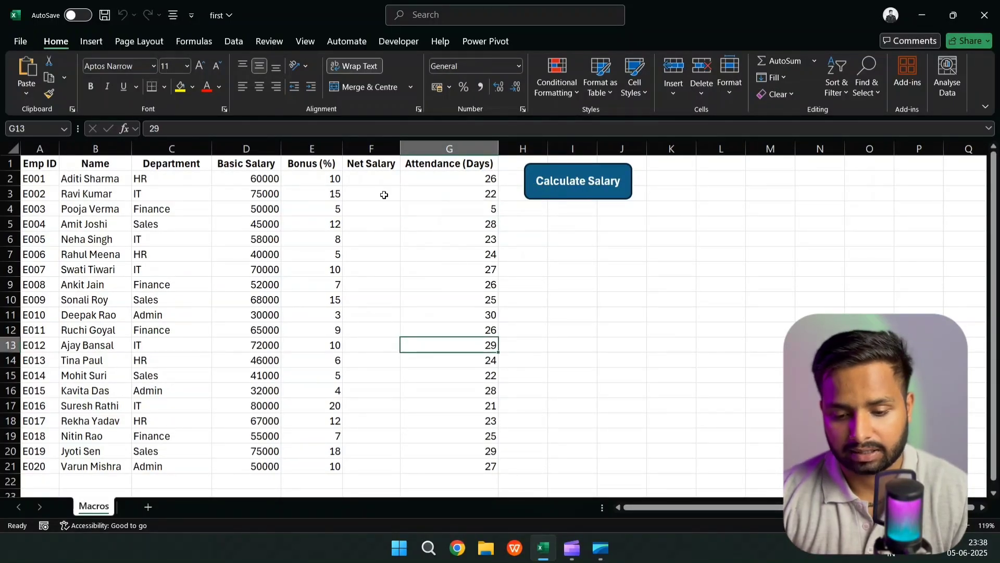
{"action": "left_click", "coordinate": [377, 180]}
{"action": "left_click", "coordinate": [544, 185]}
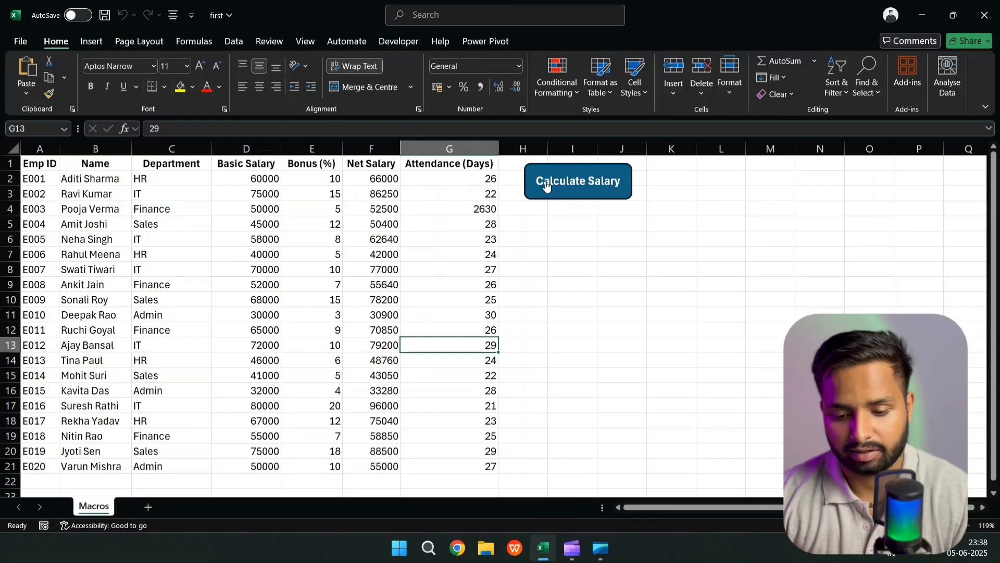
{"action": "left_click", "coordinate": [570, 267]}
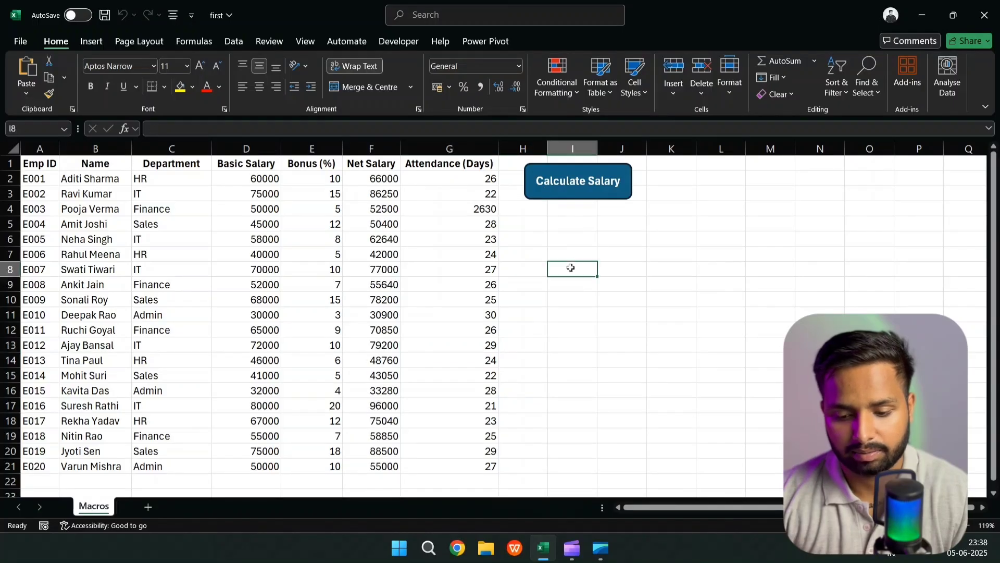
Step: Remove the misplaced formula from attendance cell G4 and enter 22 there
{"action": "left_click", "coordinate": [483, 210]}
{"action": "left_click", "coordinate": [318, 129]}
{"action": "key", "text": "BackSpace"}
{"action": "key", "text": "BackSpace"}
{"action": "key", "text": "BackSpace"}
{"action": "key", "text": "BackSpace"}
{"action": "key", "text": "BackSpace"}
{"action": "key", "text": "BackSpace"}
{"action": "key", "text": "BackSpace"}
{"action": "key", "text": "BackSpace"}
{"action": "key", "text": "BackSpace"}
{"action": "key", "text": "BackSpace"}
{"action": "key", "text": "BackSpace"}
{"action": "key", "text": "BackSpace"}
{"action": "key", "text": "BackSpace"}
{"action": "key", "text": "BackSpace"}
{"action": "key", "text": "BackSpace"}
{"action": "key", "text": "BackSpace"}
{"action": "key", "text": "BackSpace"}
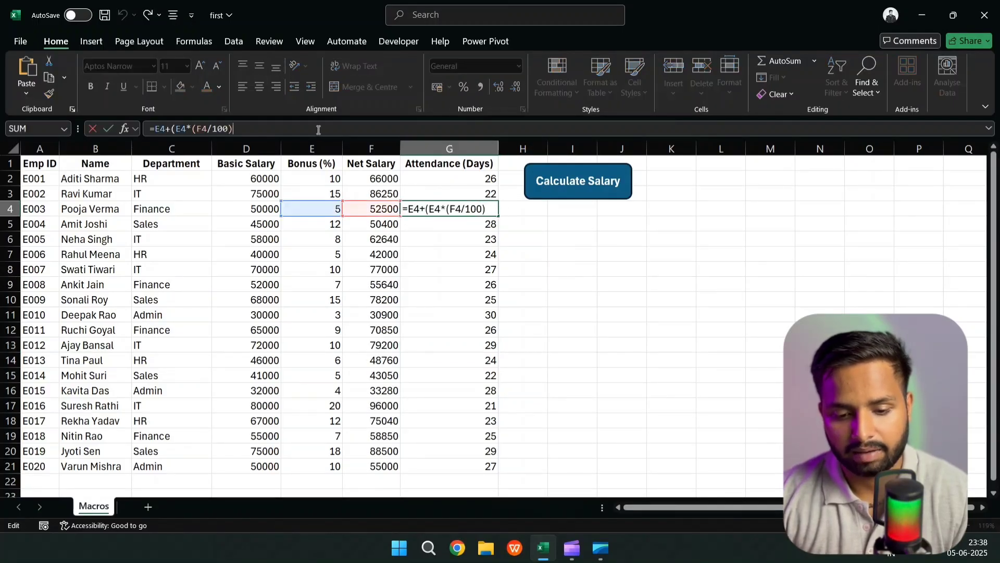
{"action": "key", "text": "Return"}
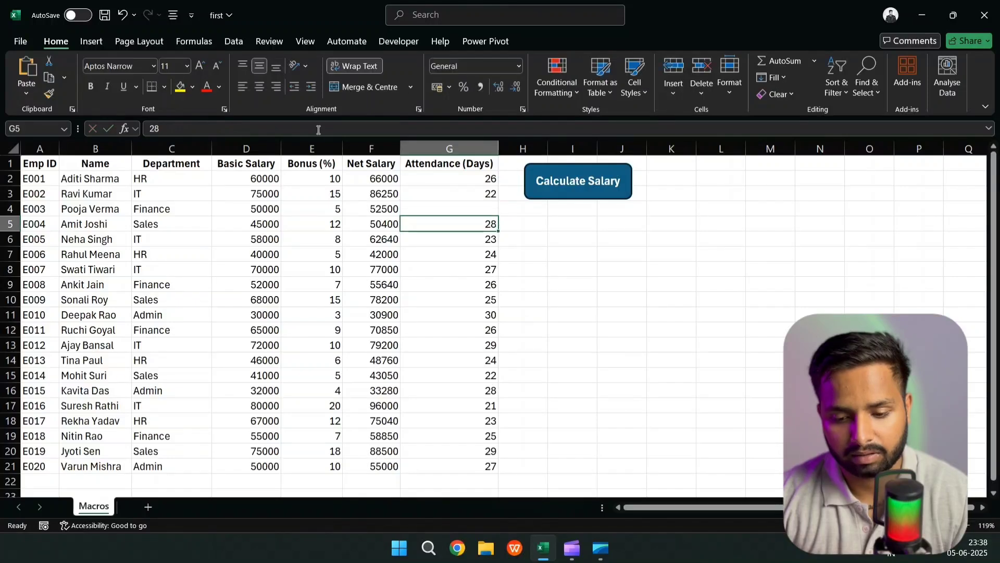
{"action": "left_click", "coordinate": [467, 209]}
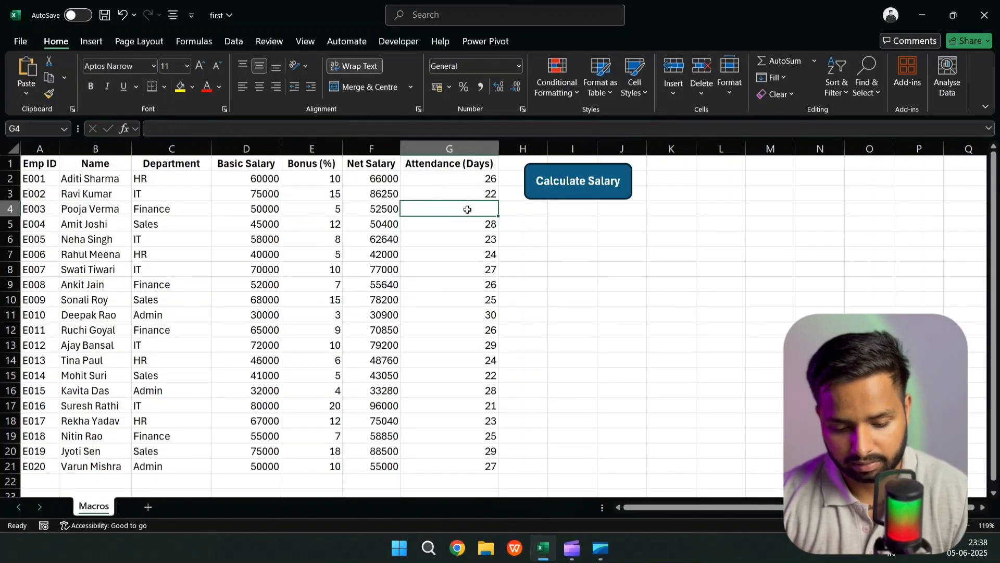
{"action": "type", "text": "22"}
{"action": "key", "text": "Return"}
{"action": "left_click", "coordinate": [553, 225]}
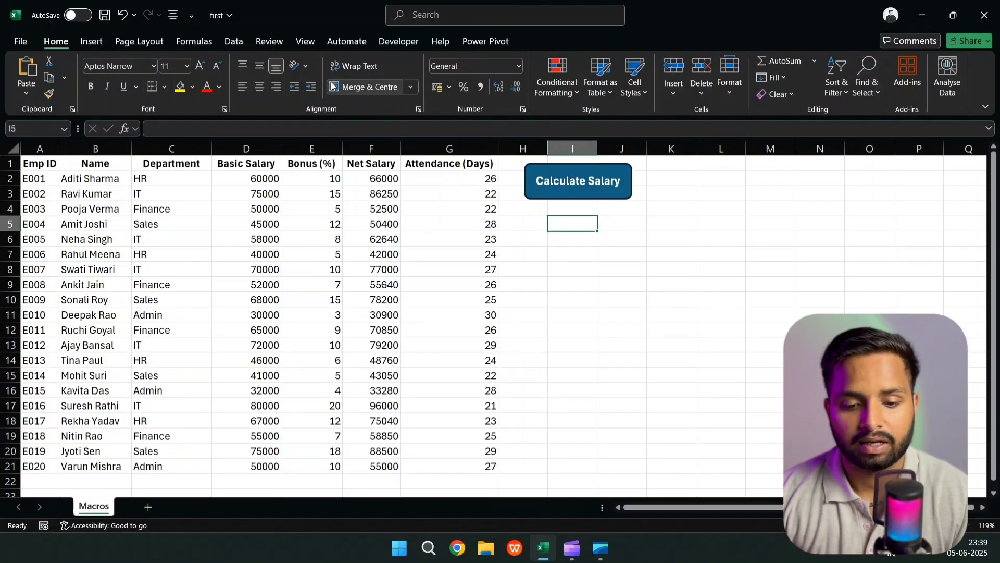
Step: With attendance cell G2 active, set up a new macro recording named Attendance_record
{"action": "left_click", "coordinate": [399, 41]}
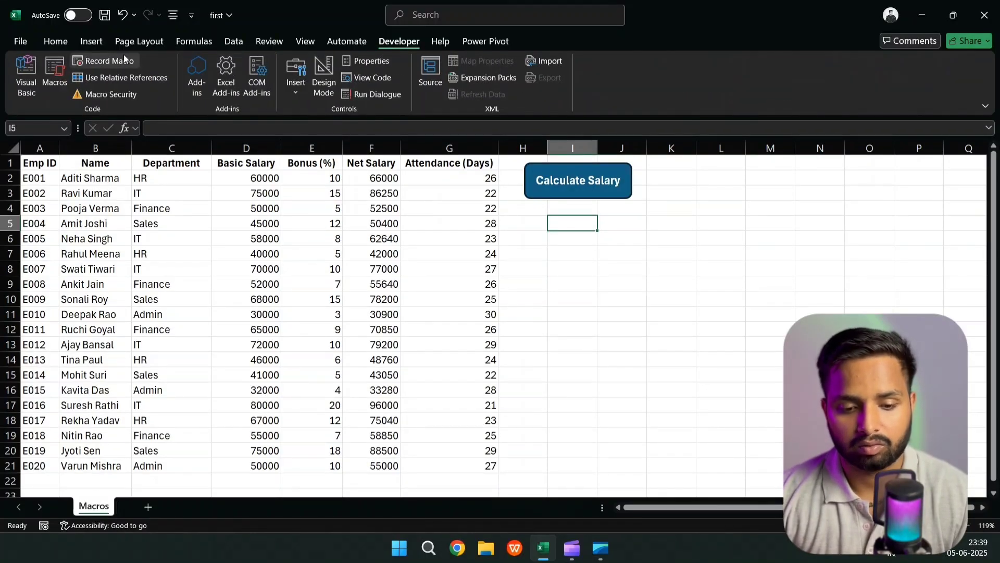
{"action": "left_click", "coordinate": [435, 177]}
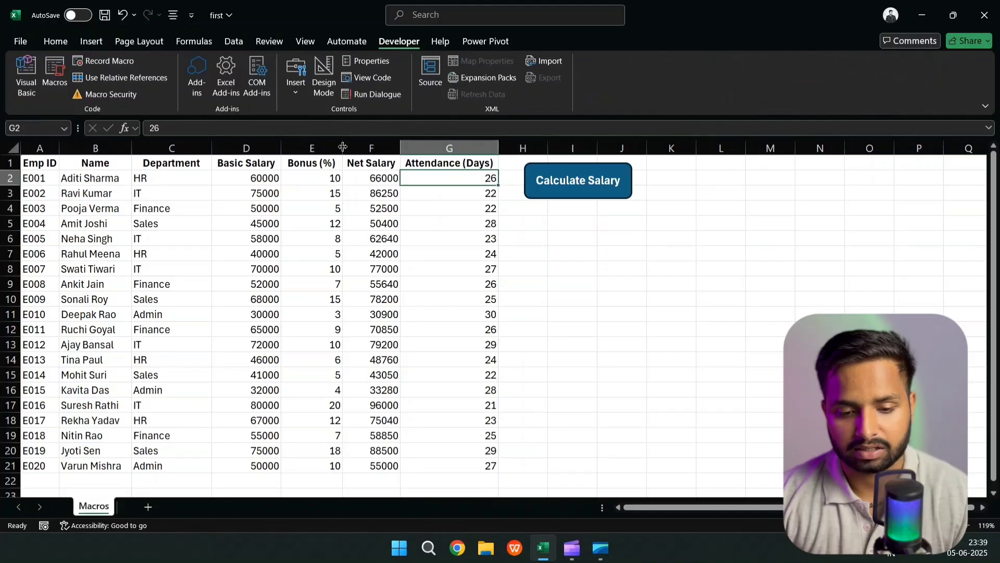
{"action": "left_click", "coordinate": [104, 61]}
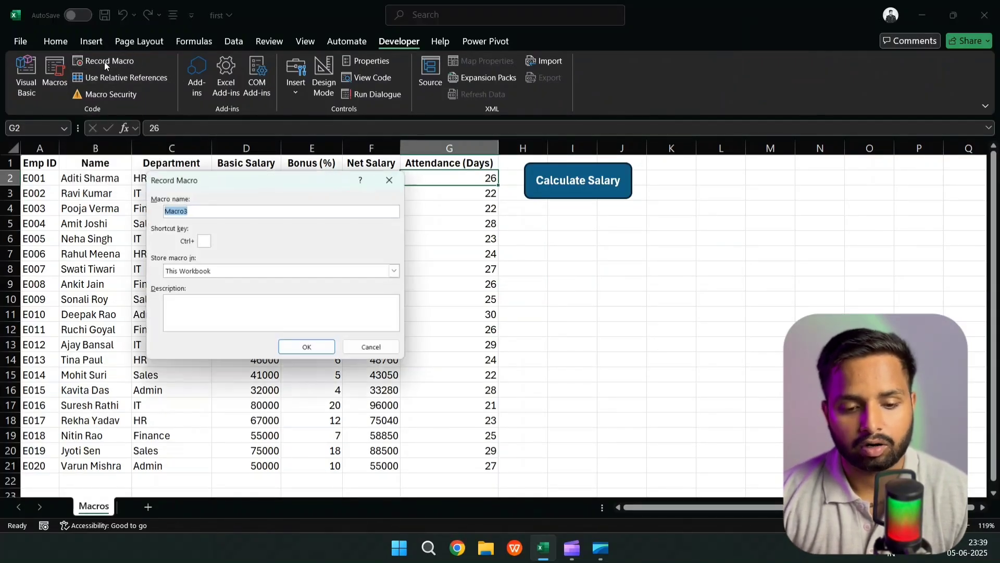
{"action": "left_click", "coordinate": [226, 210]}
{"action": "key", "text": "BackSpace"}
{"action": "key", "text": "BackSpace"}
{"action": "key", "text": "BackSpace"}
{"action": "key", "text": "BackSpace"}
{"action": "key", "text": "BackSpace"}
{"action": "type", "text": "Aff"}
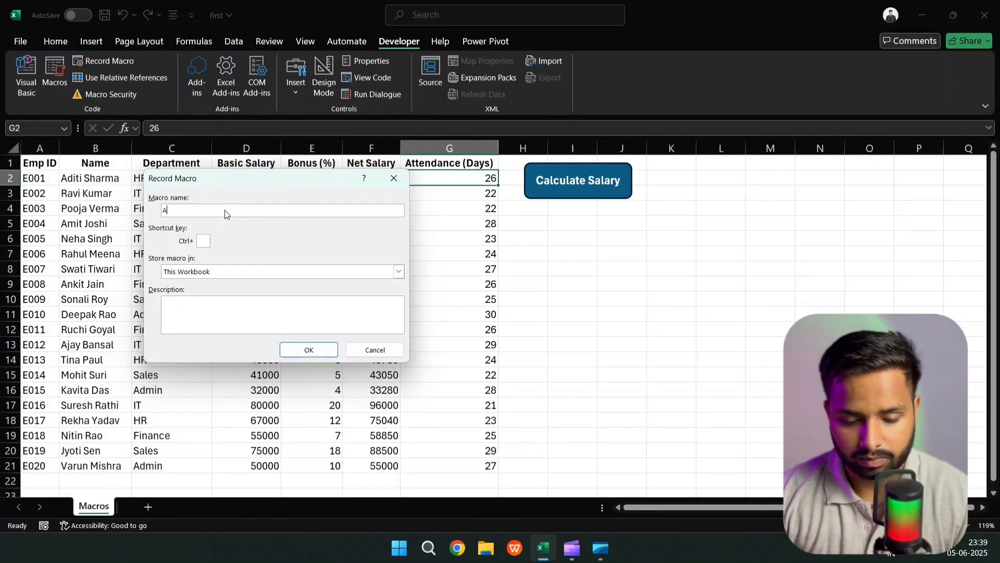
{"action": "key", "text": "BackSpace"}
{"action": "key", "text": "BackSpace"}
{"action": "type", "text": "tte"}
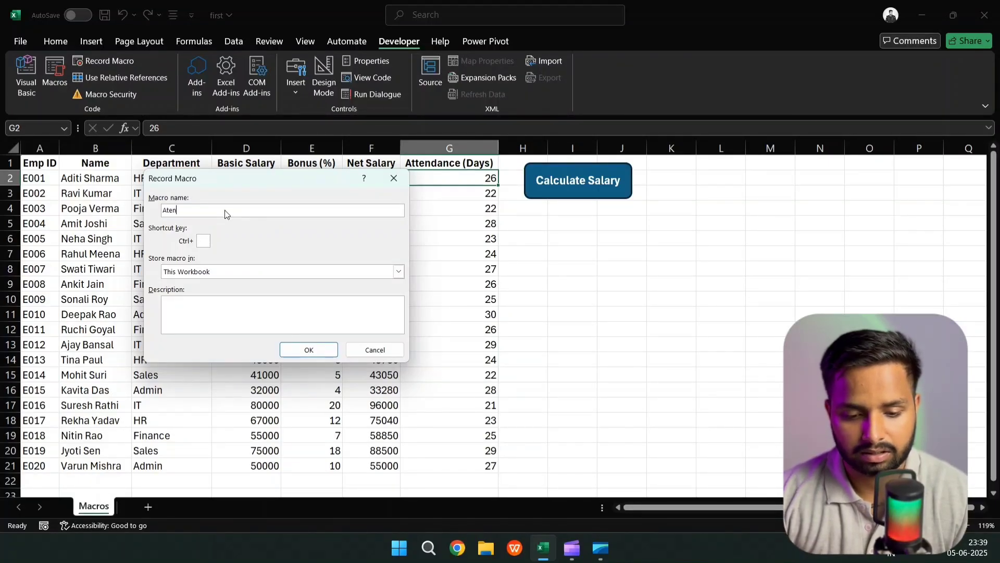
{"action": "type", "text": "ndance"}
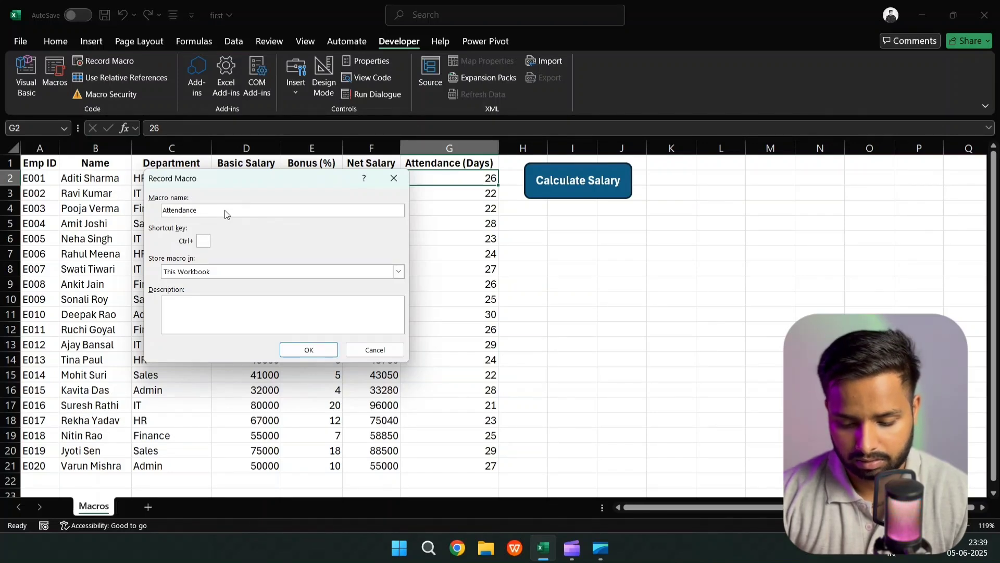
{"action": "type", "text": "_r"}
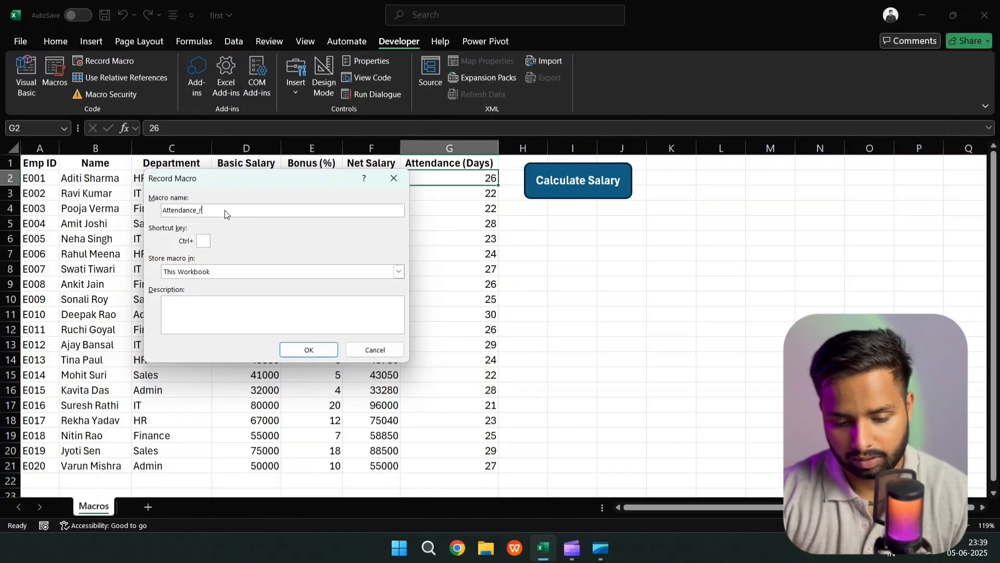
{"action": "type", "text": "ecord"}
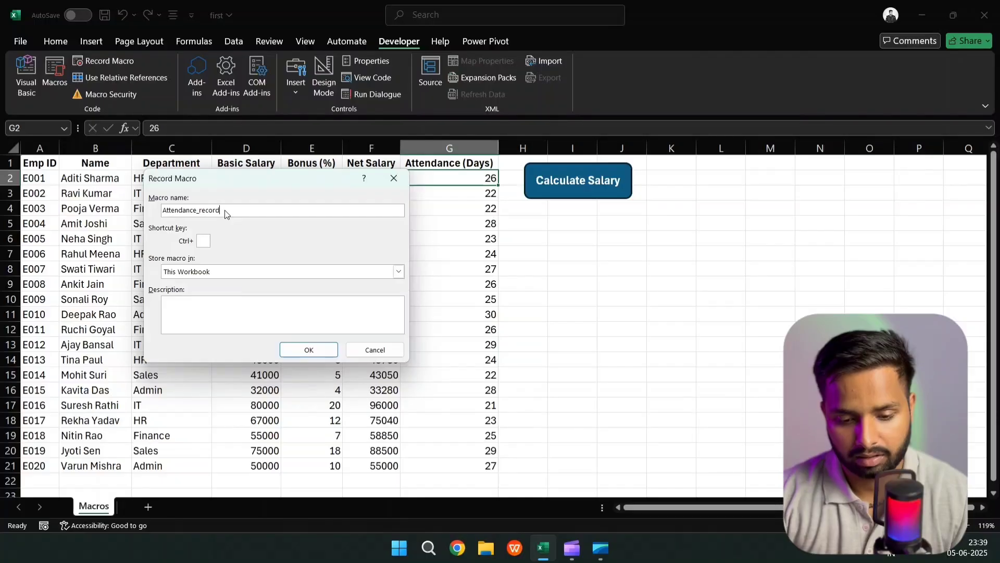
Step: Assign the shortcut Ctrl+Shift+Q to the macro, leave its description empty, and start recording
{"action": "left_click", "coordinate": [201, 241]}
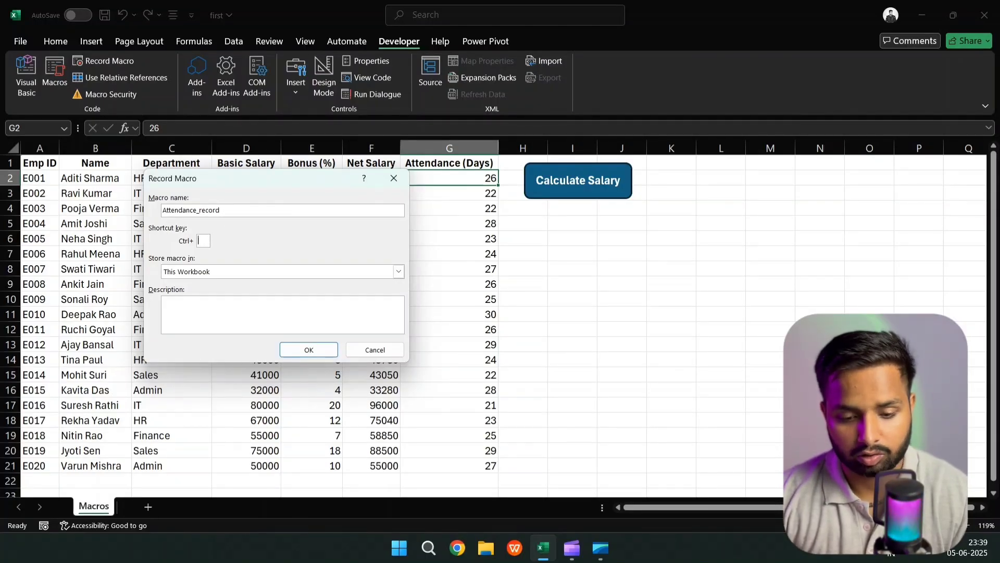
{"action": "type", "text": "Q"}
{"action": "left_click", "coordinate": [203, 312]}
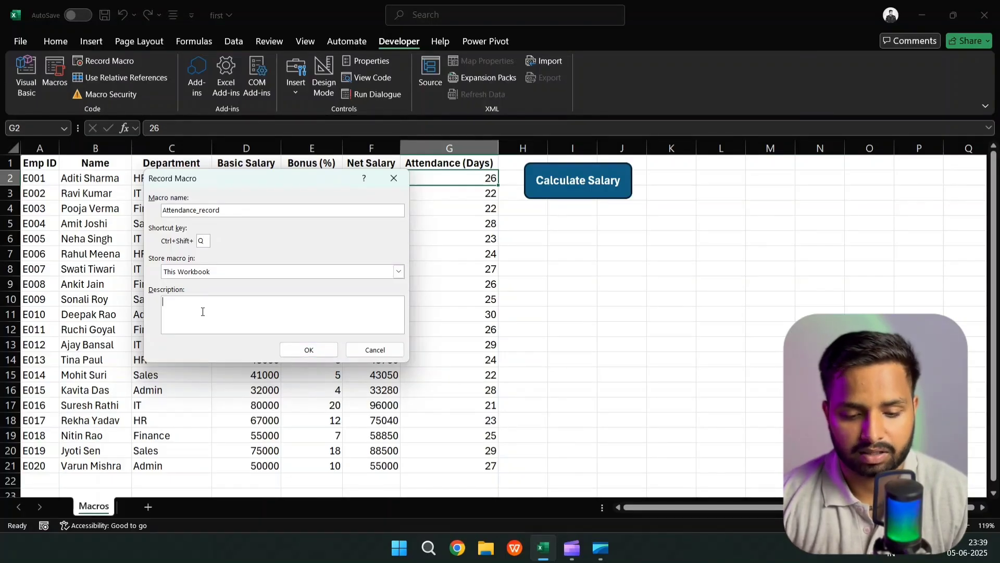
{"action": "left_click", "coordinate": [295, 348]}
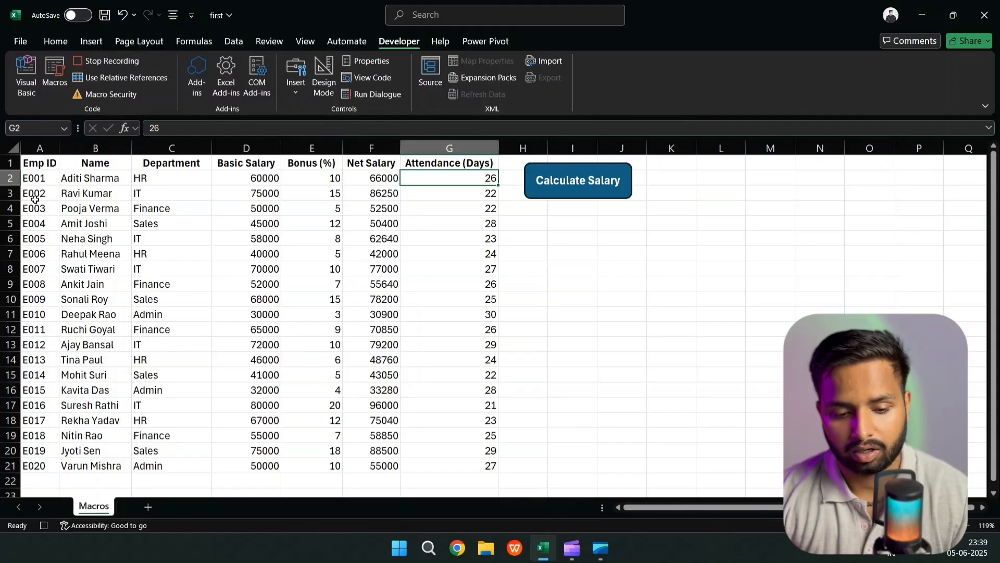
{"action": "left_click", "coordinate": [28, 180]}
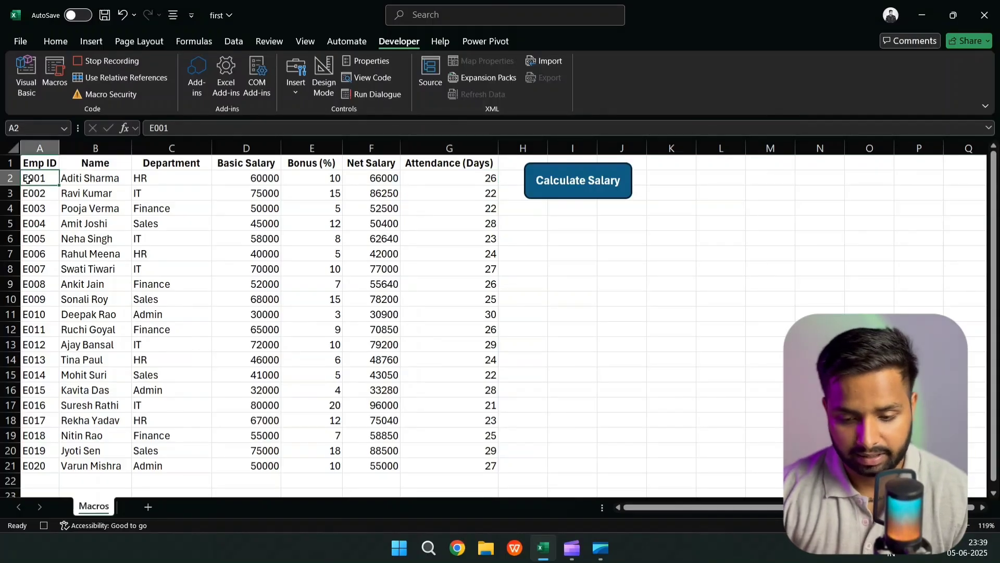
{"action": "key", "text": "ctrl+shift+Right"}
{"action": "key", "text": "ctrl+shift+Down"}
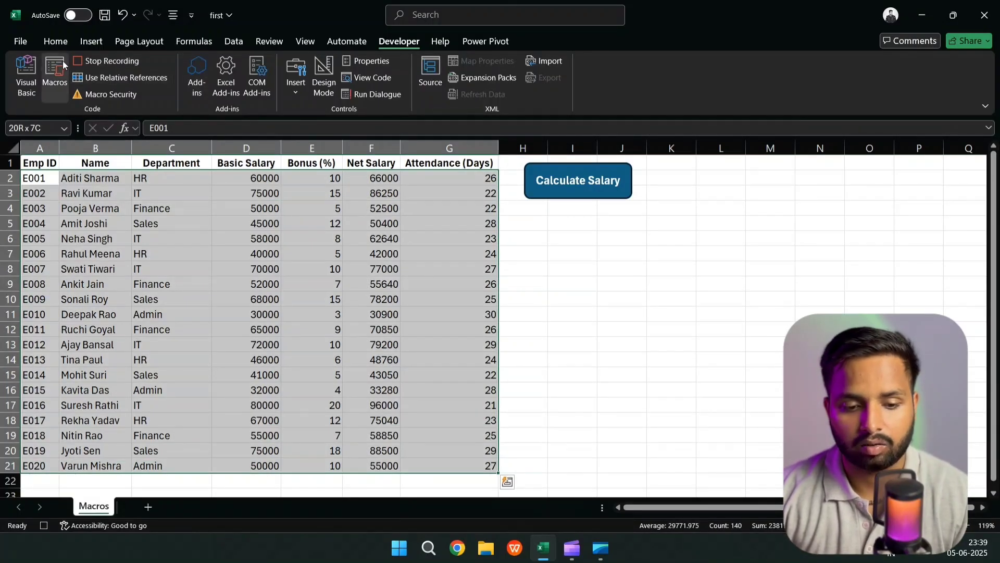
{"action": "type", "text": "f"}
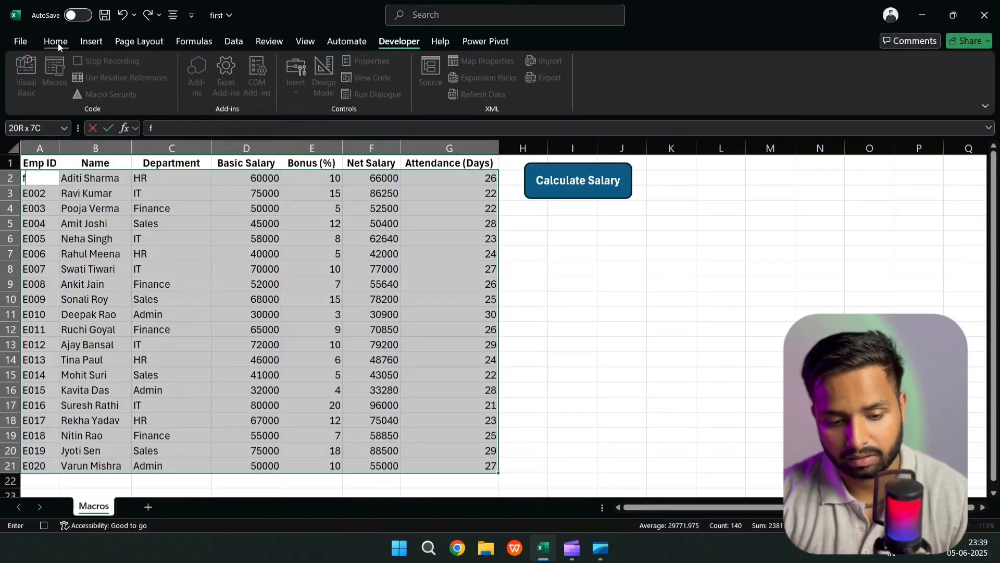
{"action": "key", "text": "BackSpace"}
{"action": "type", "text": "E001"}
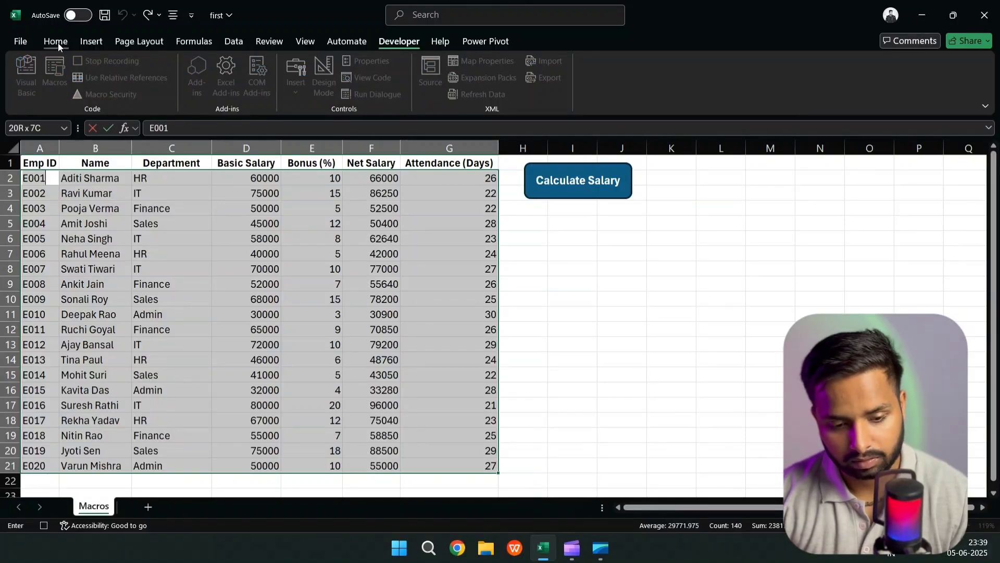
{"action": "key", "text": "ctrl+y"}
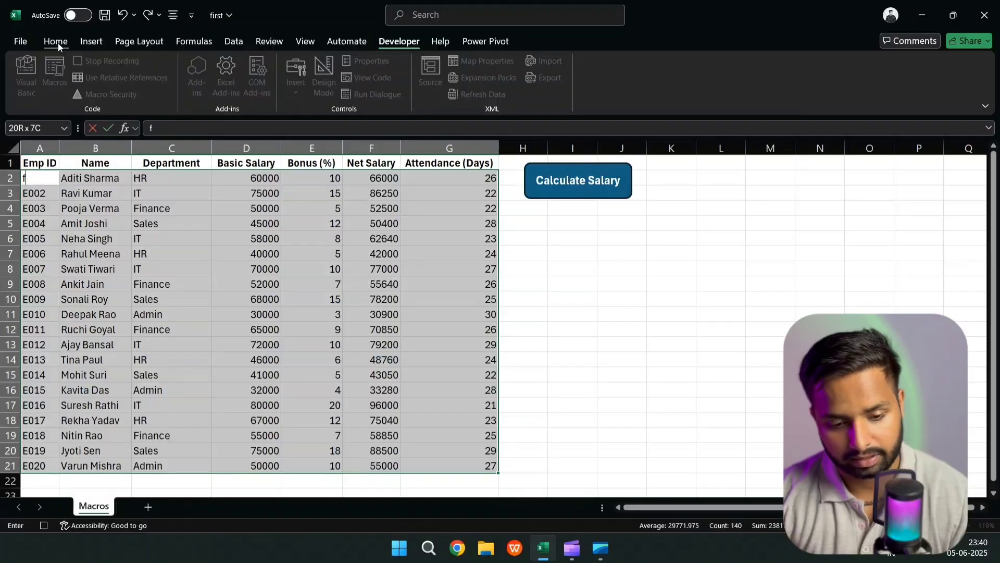
{"action": "key", "text": "ctrl+z"}
{"action": "left_click", "coordinate": [148, 218]}
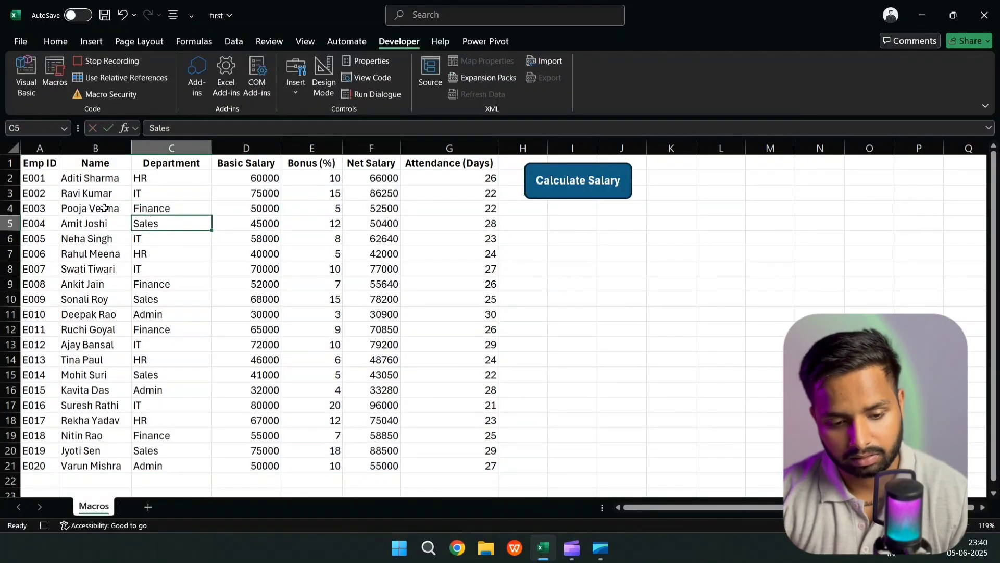
Step: Select the employee data A2:G21 and create a new conditional formatting rule that uses a formula to determine which cells to format
{"action": "left_click", "coordinate": [31, 177]}
{"action": "key", "text": "ctrl+shift+Right"}
{"action": "key", "text": "ctrl+shift+Down"}
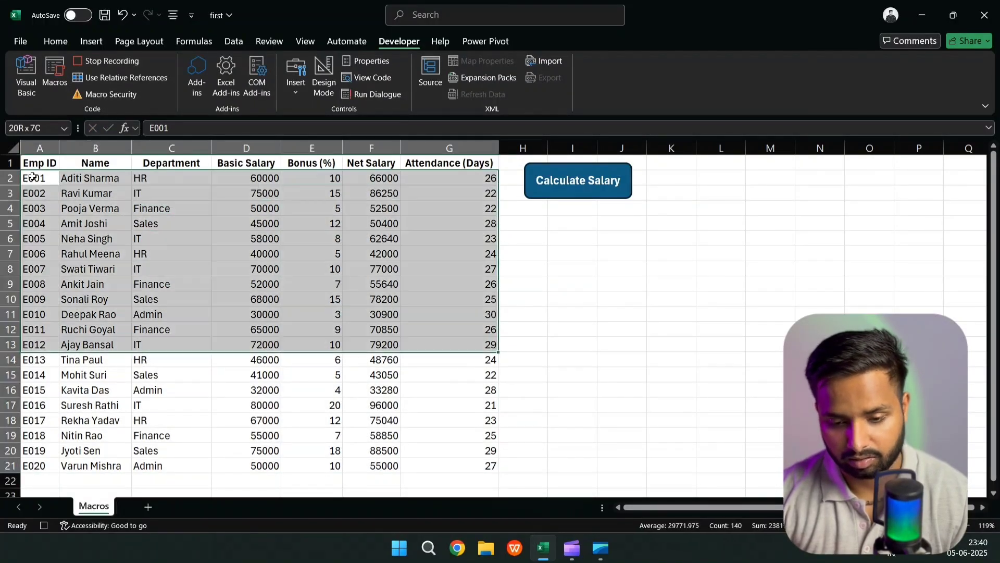
{"action": "left_click", "coordinate": [57, 42]}
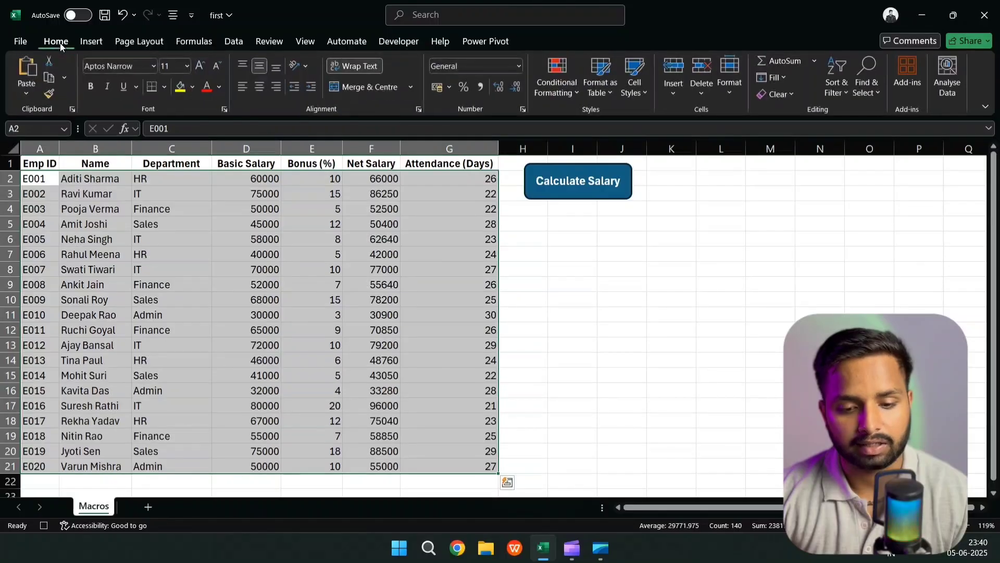
{"action": "left_click", "coordinate": [553, 93]}
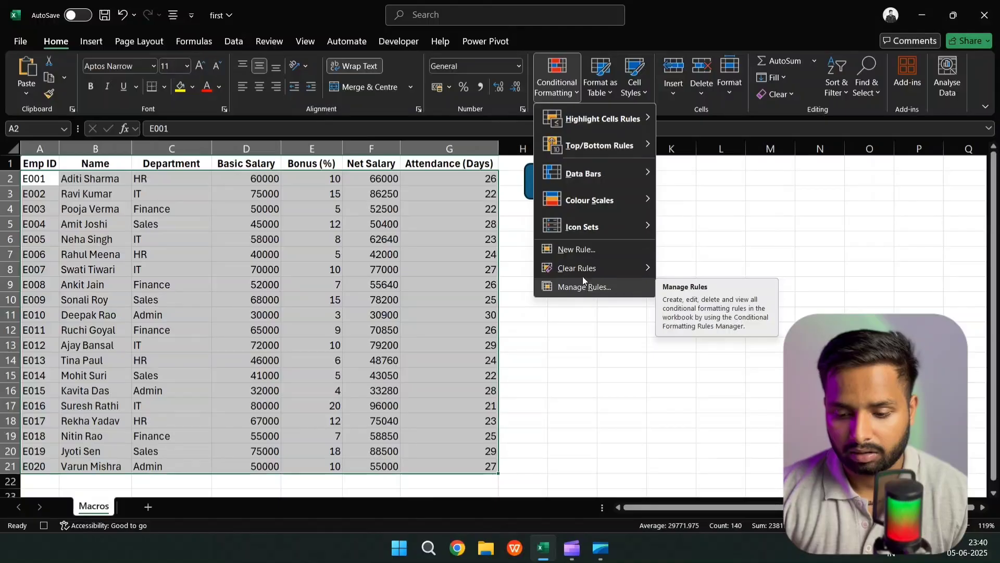
{"action": "left_click", "coordinate": [580, 250]}
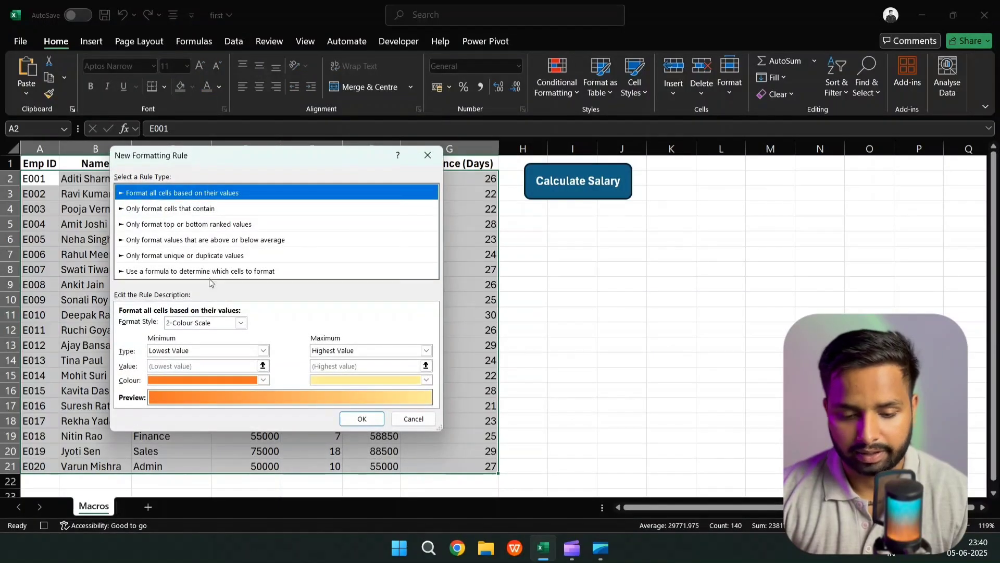
{"action": "left_click", "coordinate": [188, 271]}
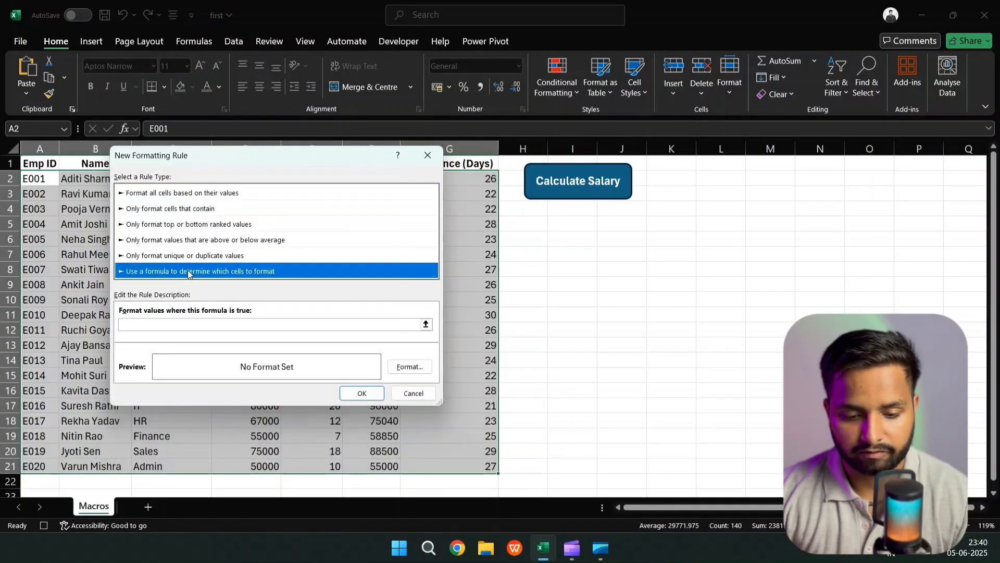
Step: Enter =$G2>25 as the rule's formula, with the column absolute and the row relative
{"action": "left_click", "coordinate": [173, 326]}
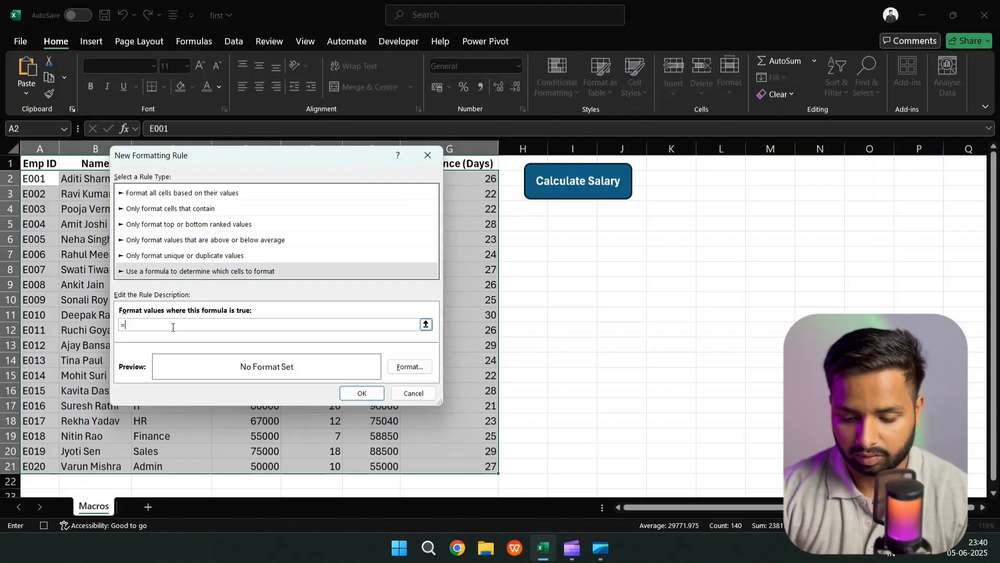
{"action": "left_click", "coordinate": [463, 176]}
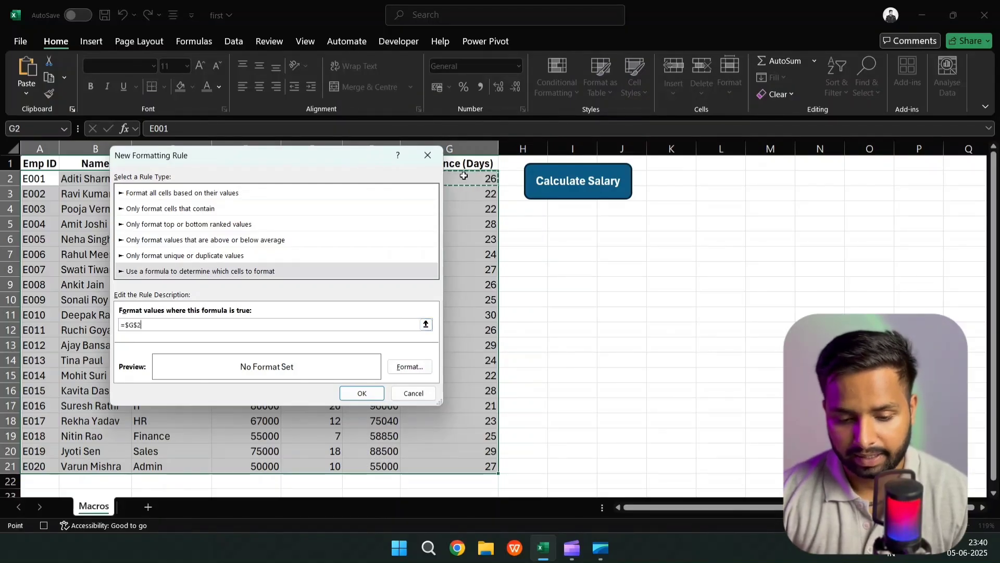
{"action": "key", "text": "BackSpace"}
{"action": "type", "text": "2"}
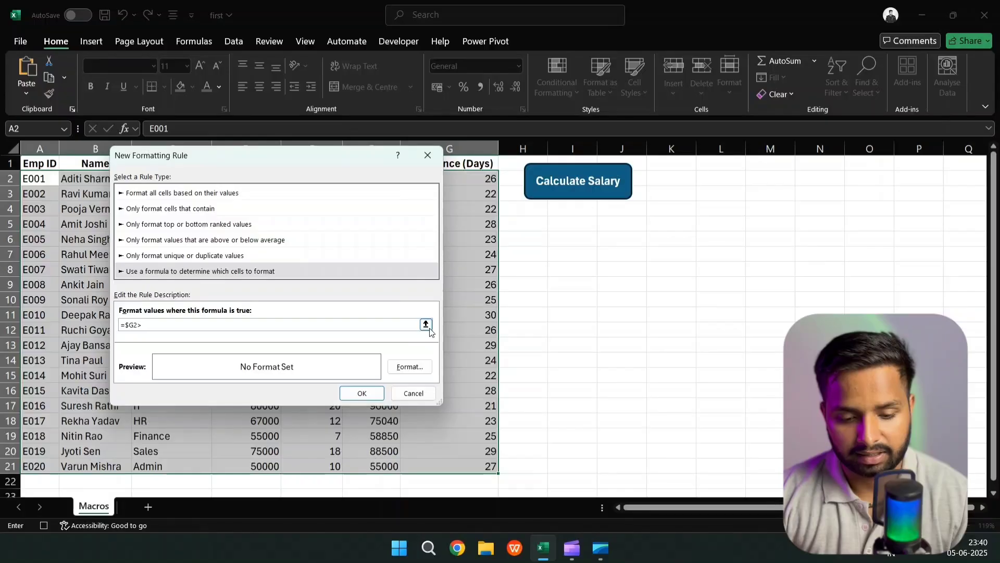
{"action": "type", "text": "2"}
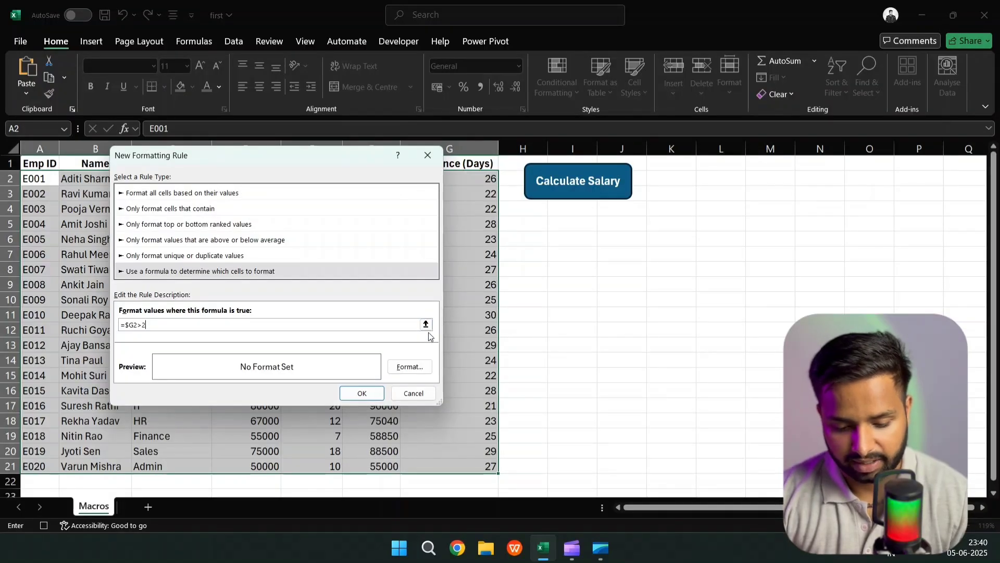
{"action": "type", "text": "5"}
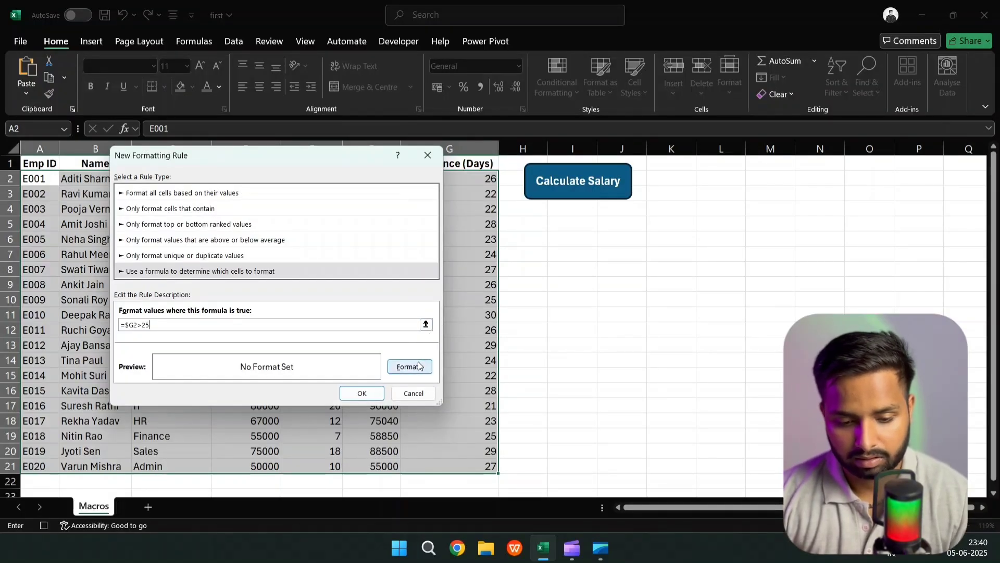
Step: Set the rule's background fill to light orange, the second-lightest orange tint
{"action": "left_click", "coordinate": [401, 368]}
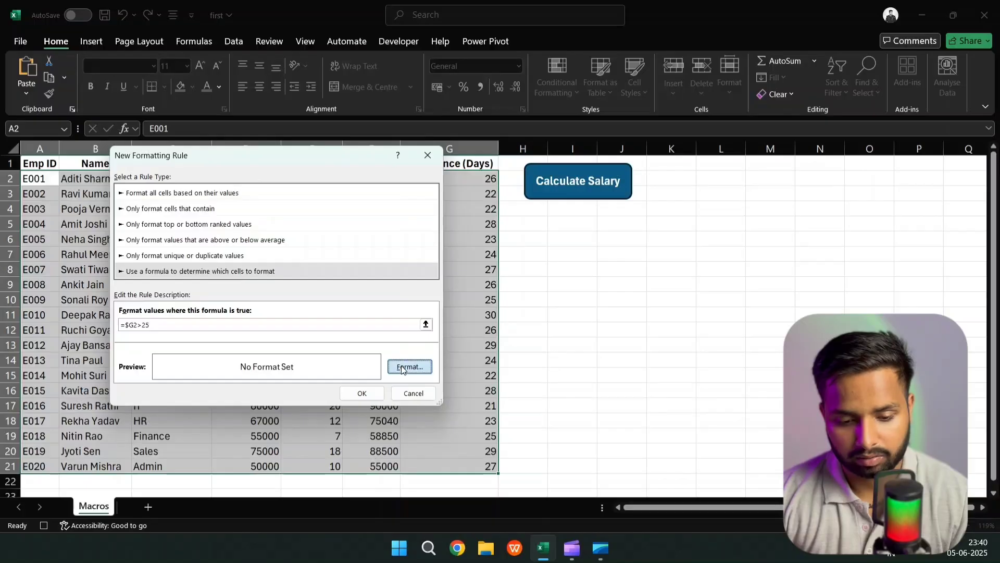
{"action": "left_click", "coordinate": [257, 125]}
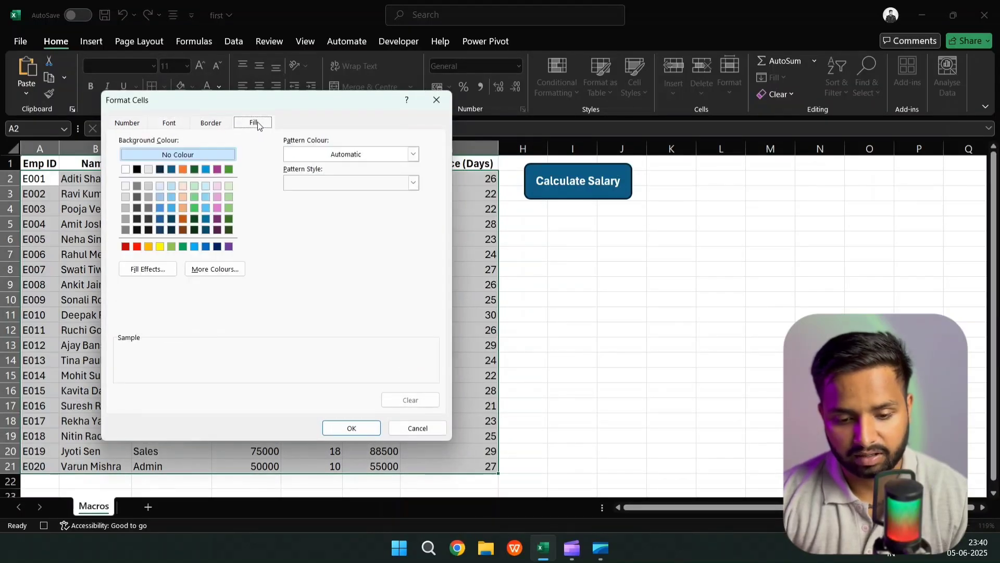
{"action": "left_click", "coordinate": [205, 185]}
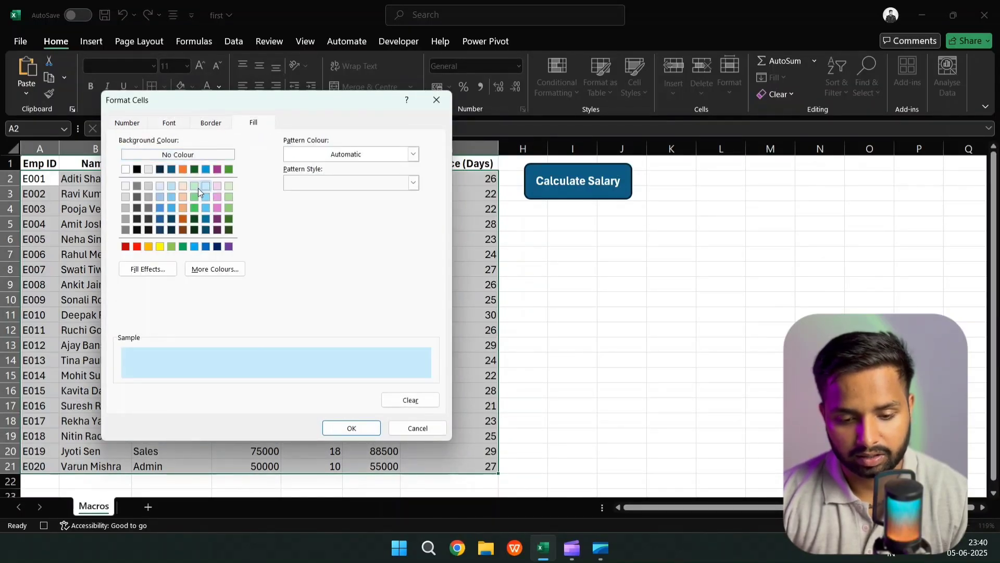
{"action": "left_click", "coordinate": [183, 187]}
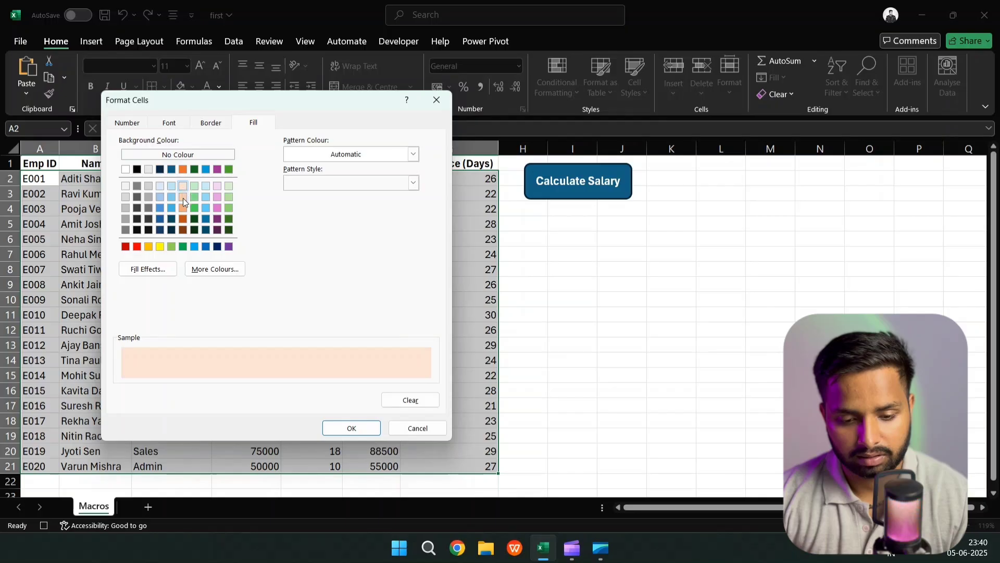
{"action": "left_click", "coordinate": [183, 197]}
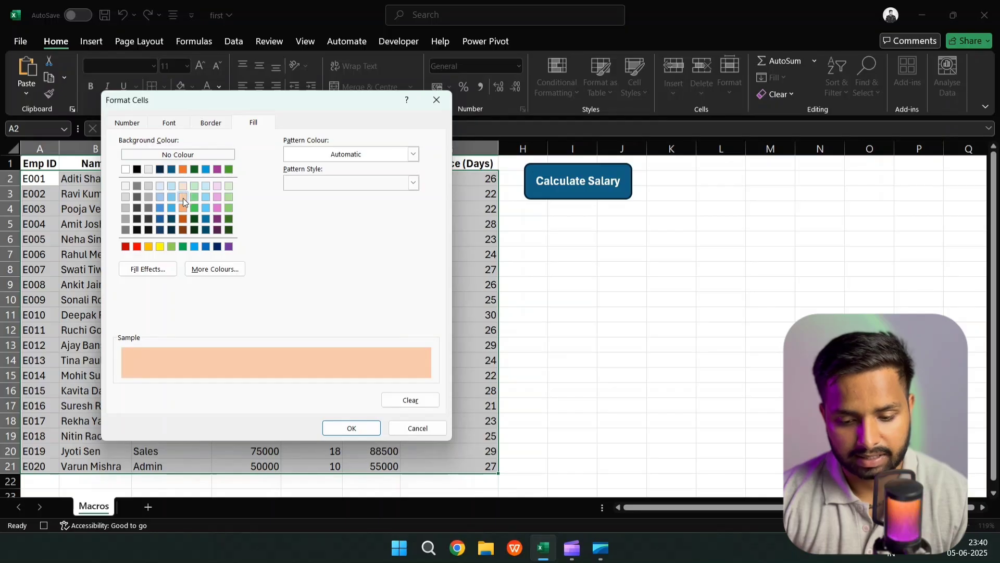
Step: Set the rule's font colour to dark orange
{"action": "left_click", "coordinate": [173, 124]}
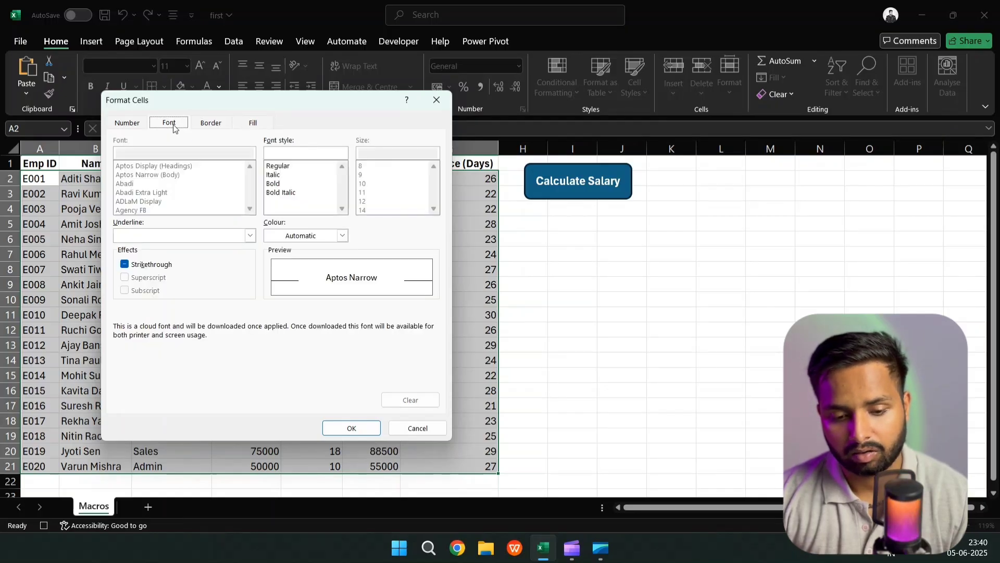
{"action": "left_click", "coordinate": [342, 236]}
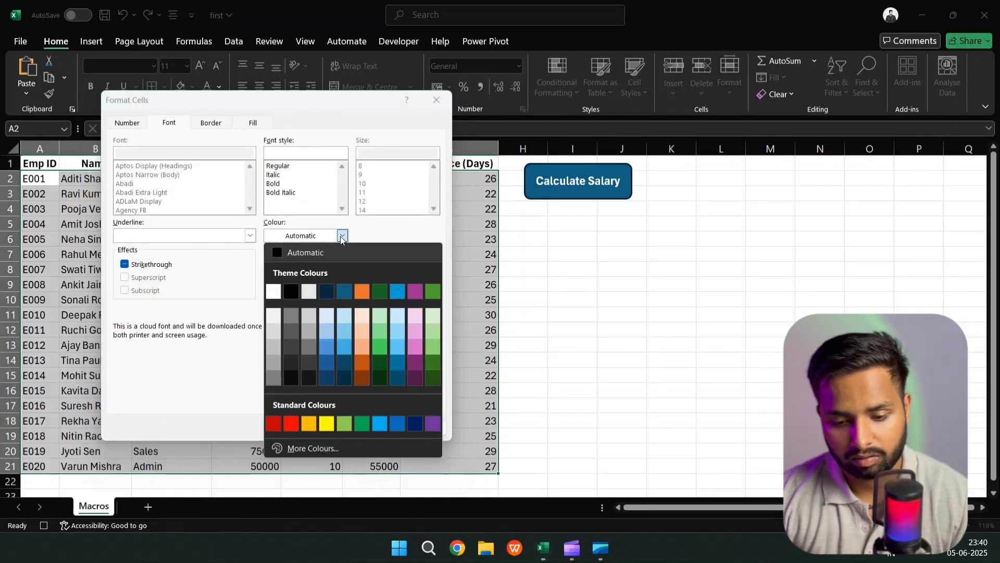
{"action": "left_click", "coordinate": [361, 362]}
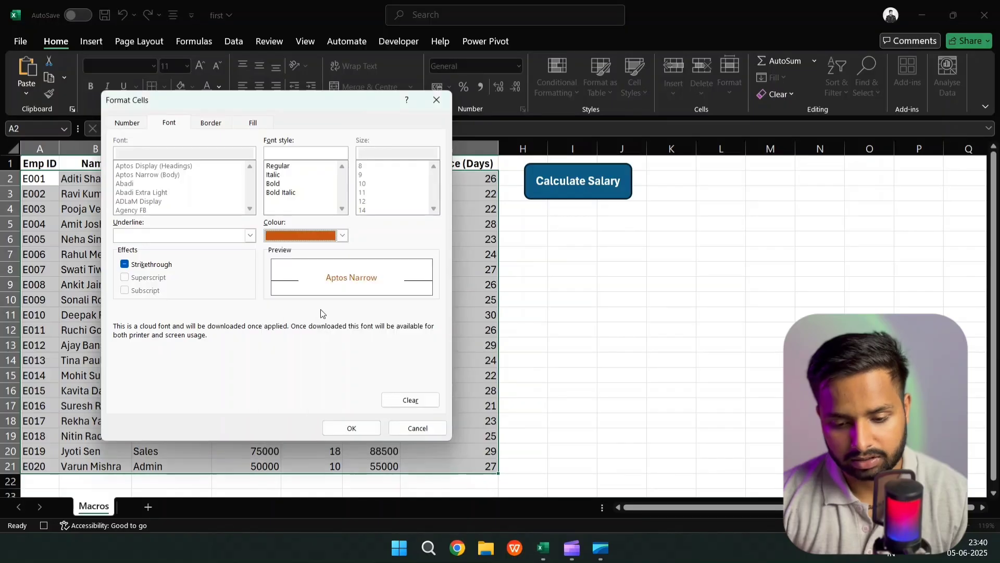
Step: Apply the new conditional formatting rule to the employee data and stop recording the macro
{"action": "left_click", "coordinate": [363, 427]}
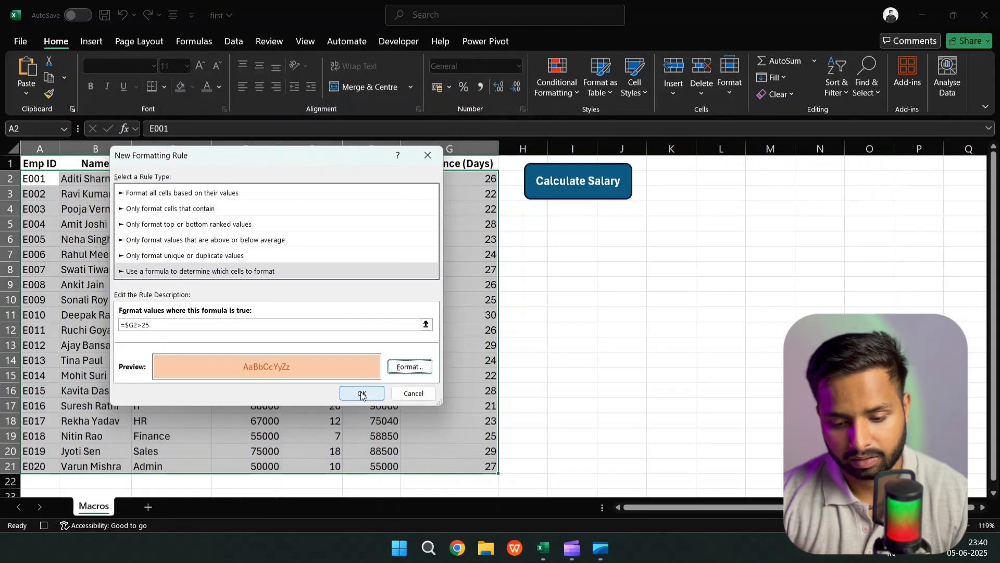
{"action": "left_click", "coordinate": [362, 395]}
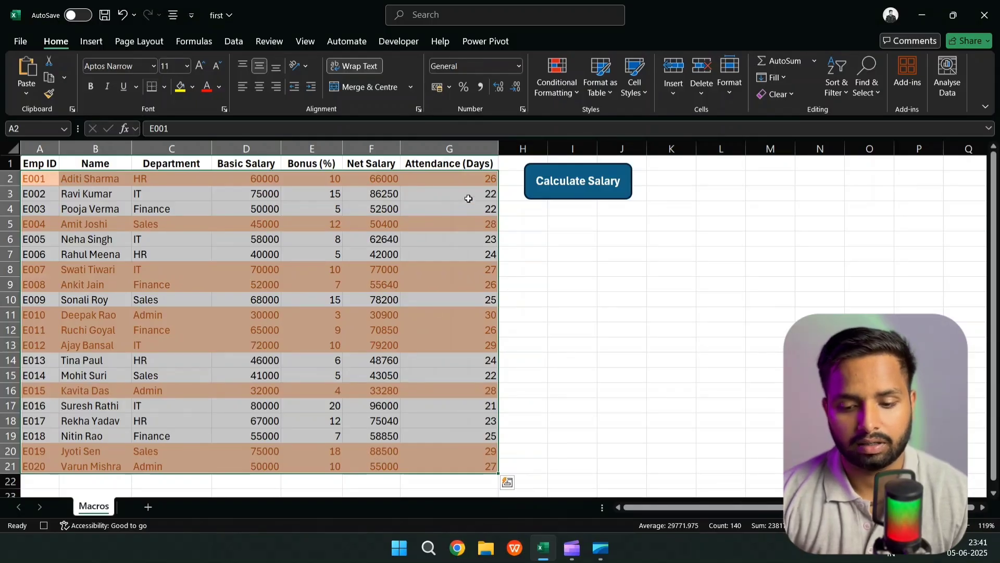
{"action": "left_click", "coordinate": [400, 41]}
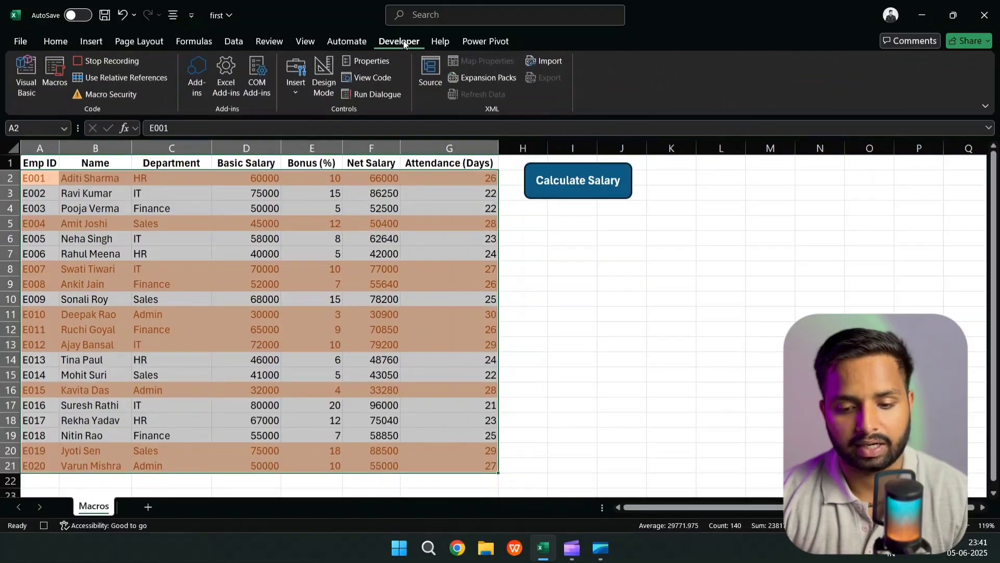
{"action": "left_click", "coordinate": [96, 64]}
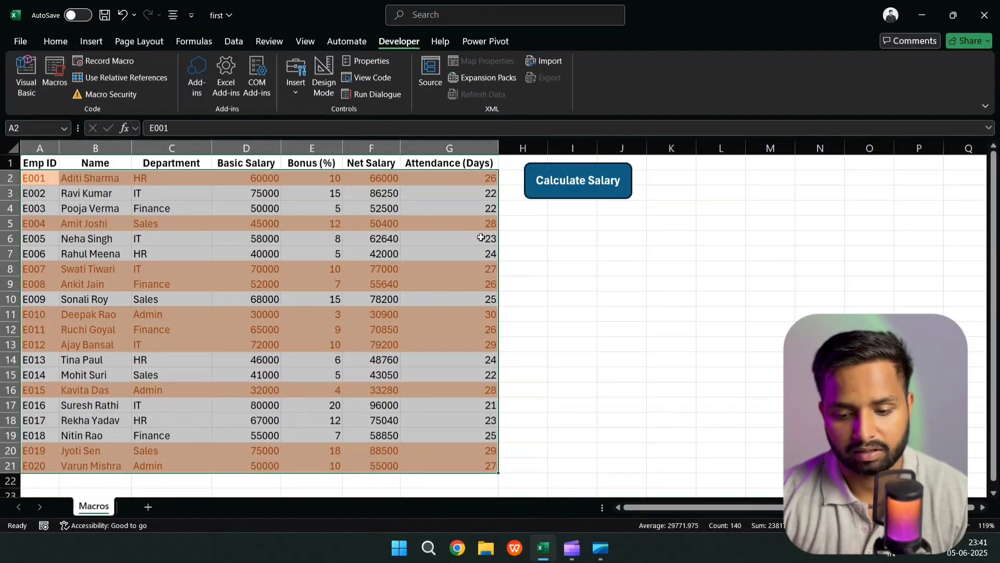
Step: Clear the conditional formatting rules from the entire sheet
{"action": "left_click", "coordinate": [58, 44]}
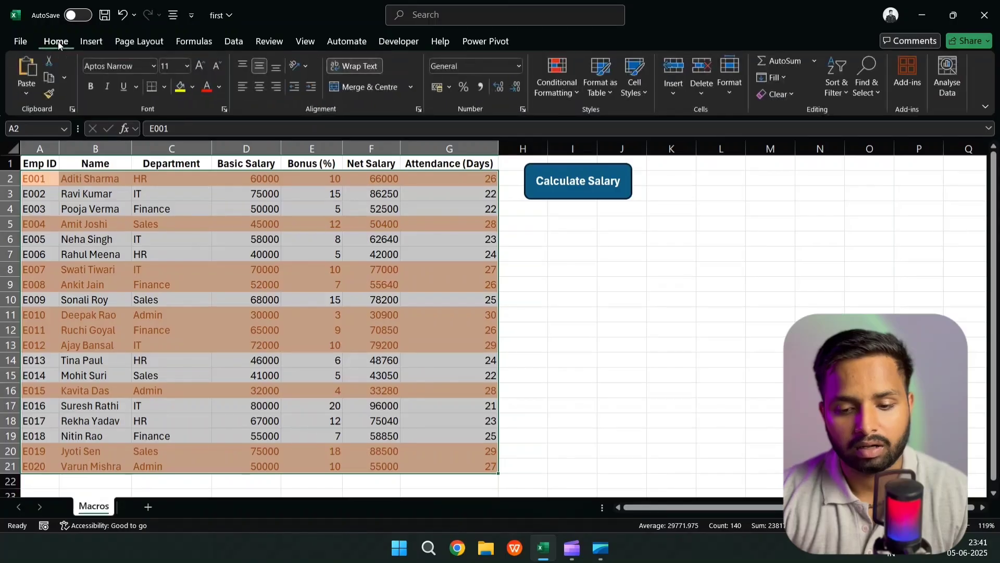
{"action": "left_click", "coordinate": [560, 95]}
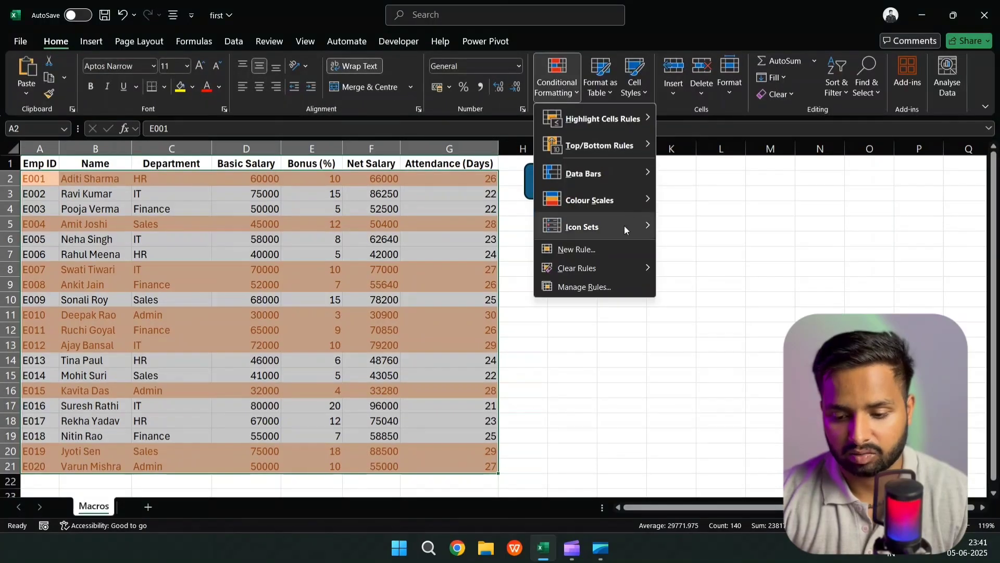
{"action": "mouse_move", "coordinate": [599, 268]}
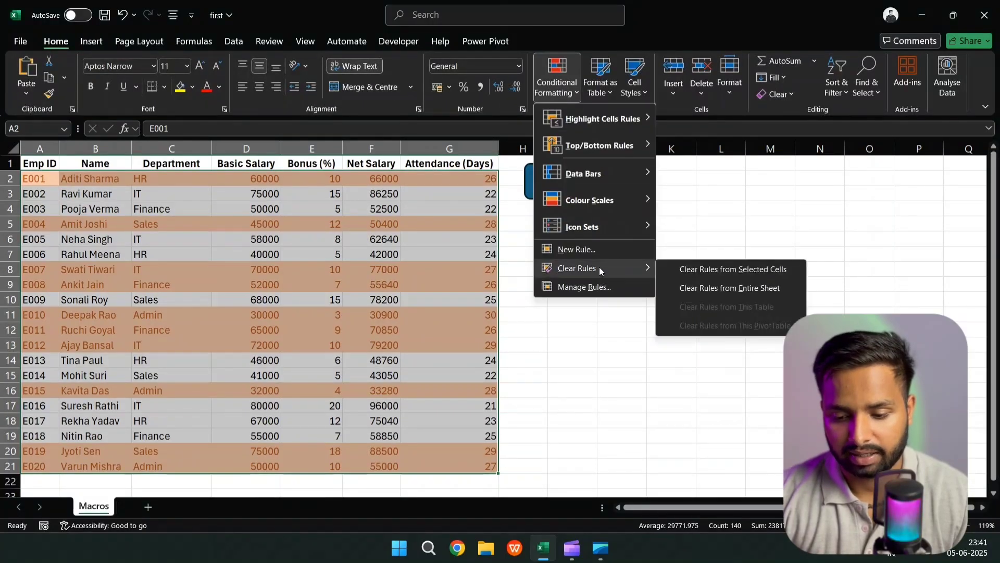
{"action": "left_click", "coordinate": [677, 283]}
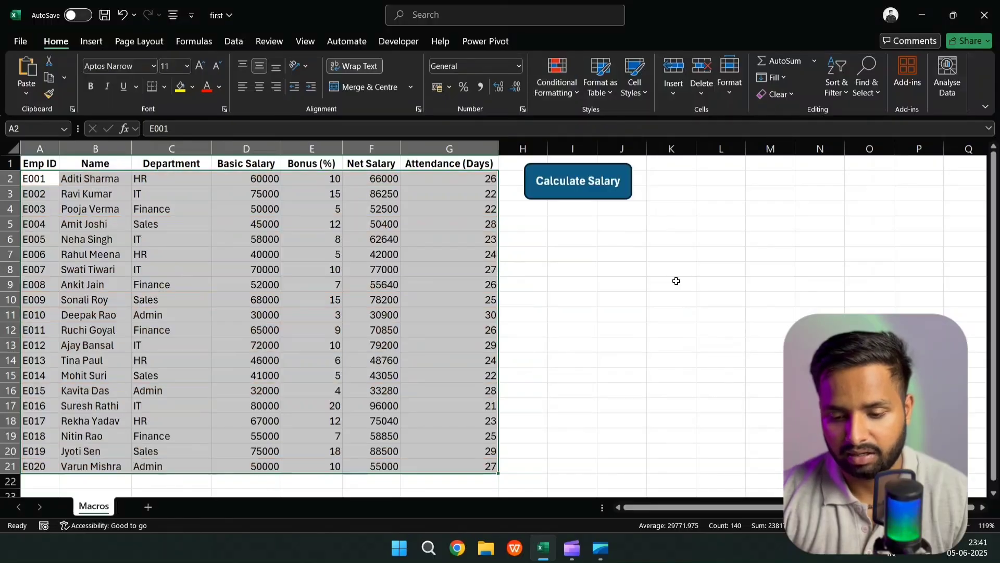
Step: Run the Attendance_record macro to highlight the employee rows with attendance above 25 days
{"action": "left_click", "coordinate": [477, 180]}
{"action": "left_click", "coordinate": [414, 42]}
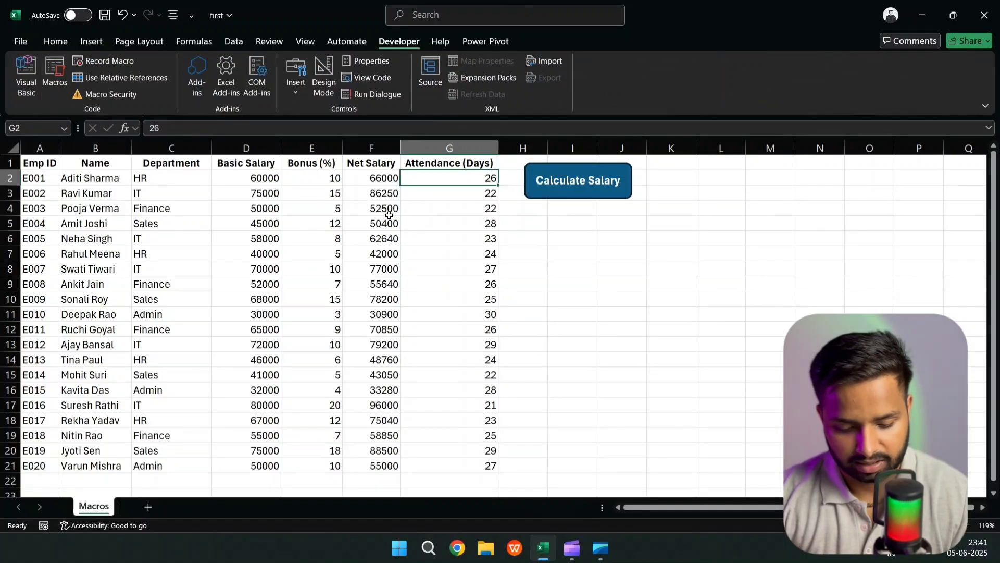
{"action": "key", "text": "ctrl+shift+h"}
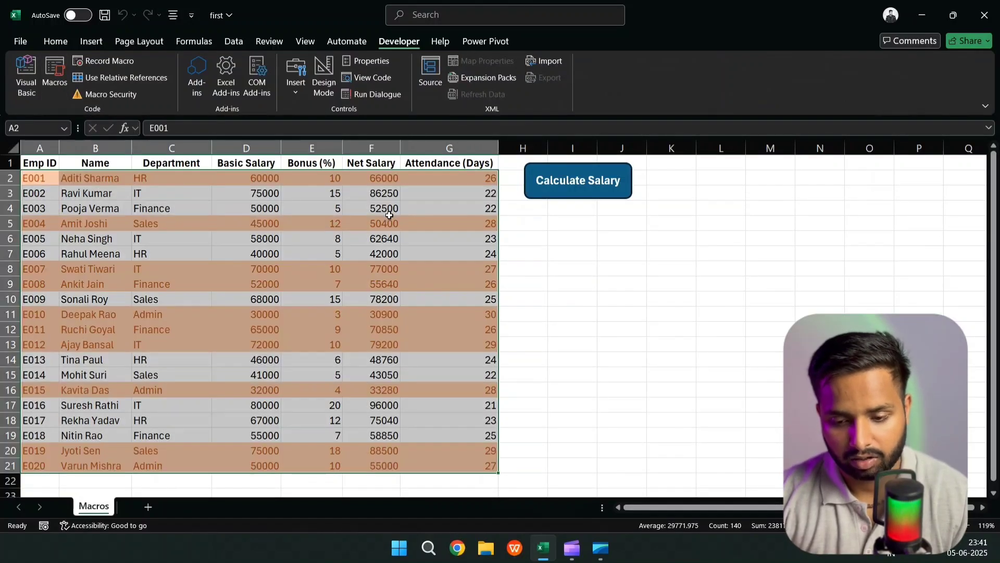
{"action": "left_click", "coordinate": [570, 286]}
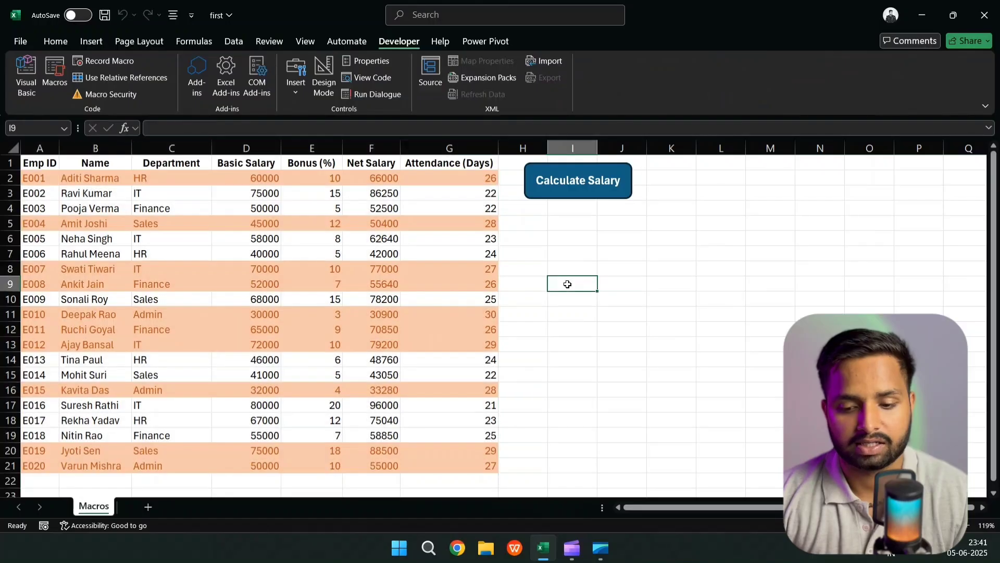
Step: Delete the =$G2>25 rule from the employee data through the Conditional Formatting Rules Manager
{"action": "left_click", "coordinate": [462, 182]}
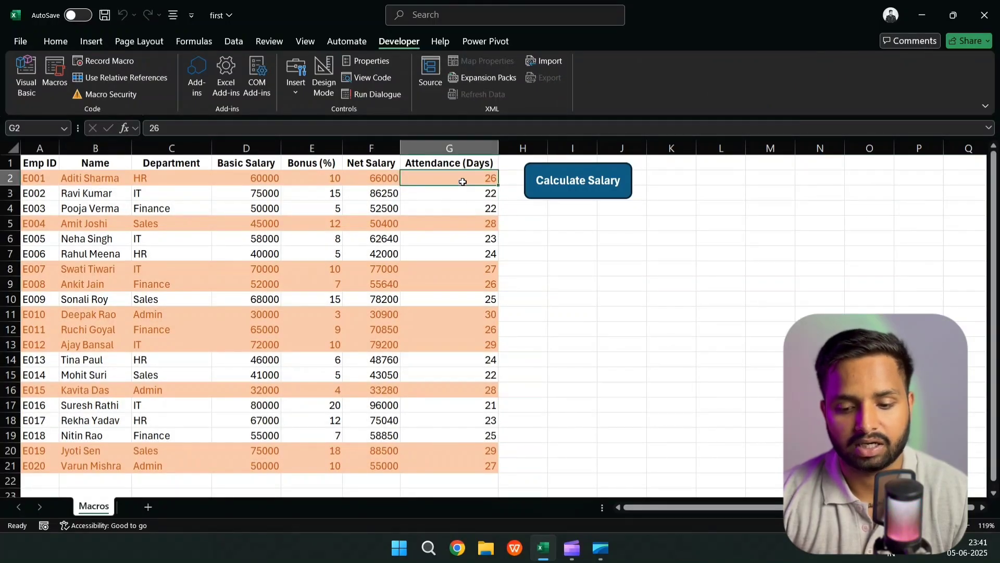
{"action": "left_click", "coordinate": [58, 45]}
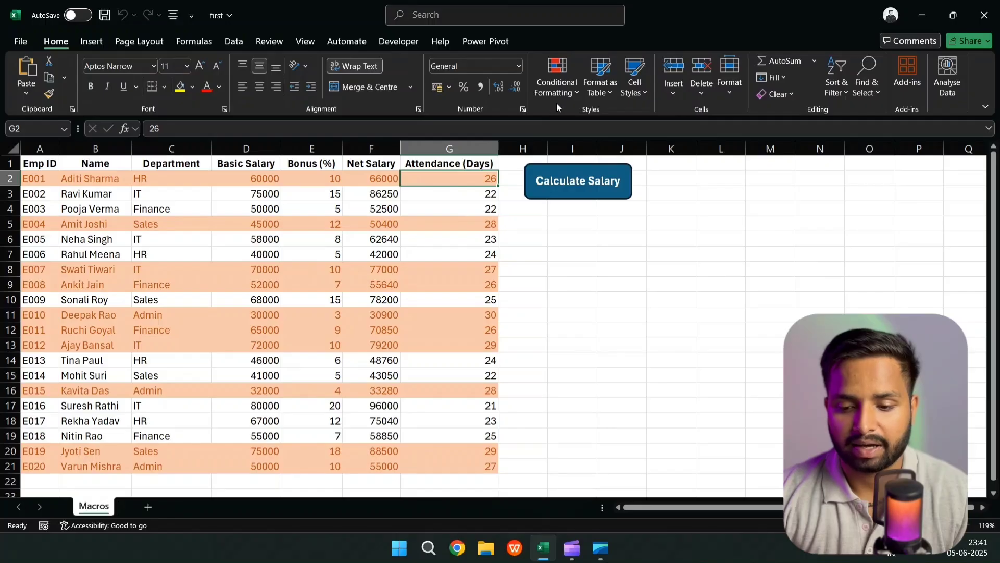
{"action": "left_click", "coordinate": [230, 40]}
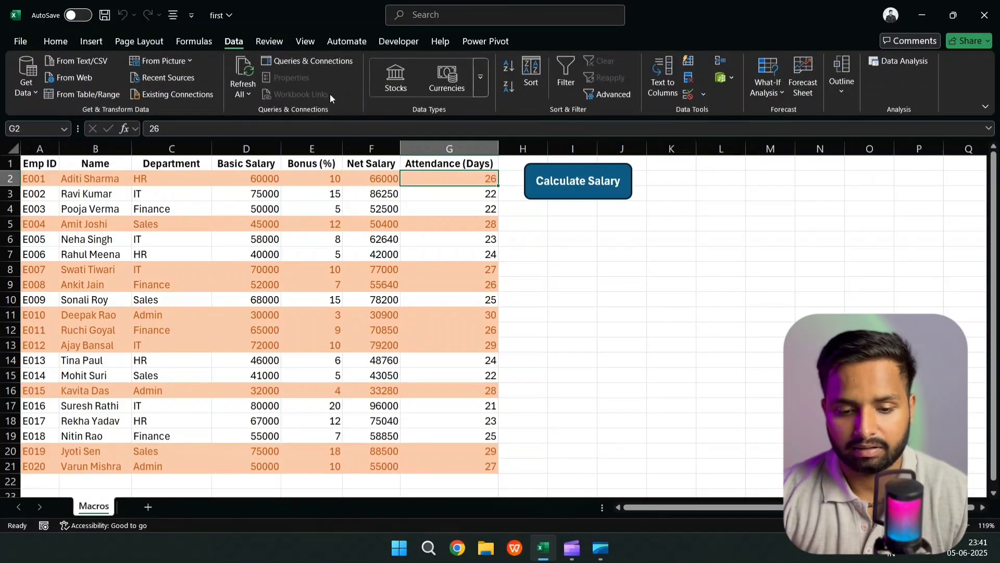
{"action": "left_click", "coordinate": [49, 45]}
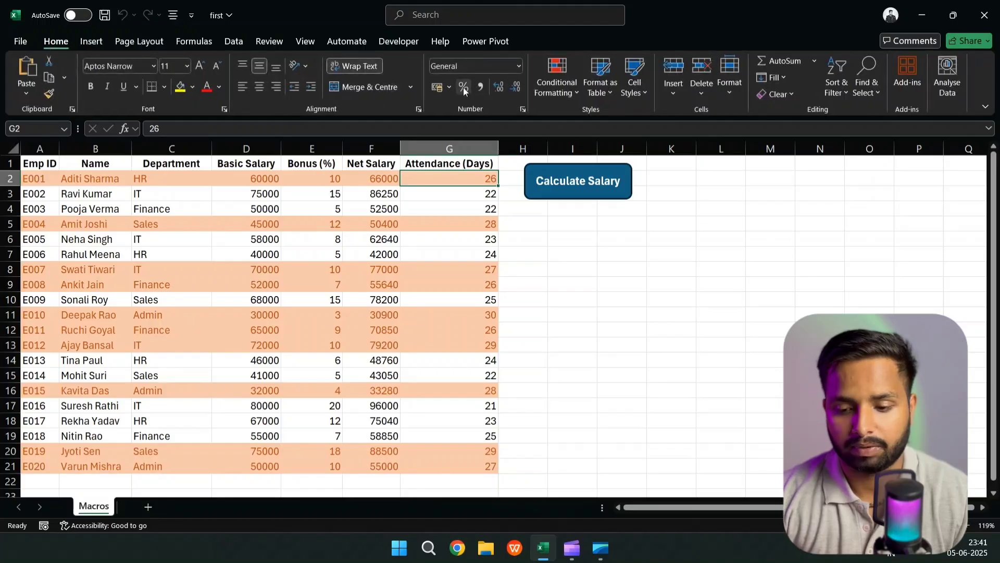
{"action": "left_click", "coordinate": [555, 88]}
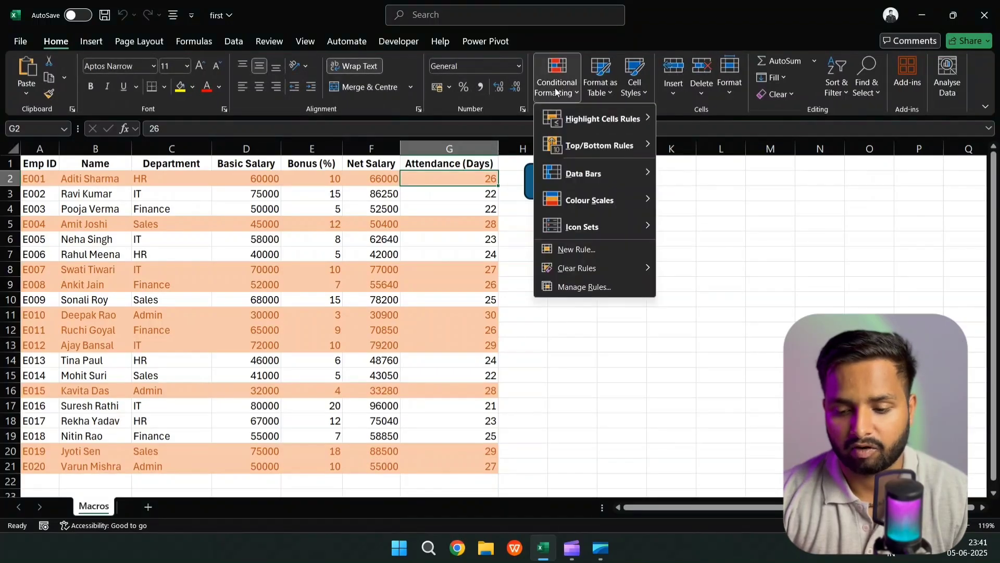
{"action": "left_click", "coordinate": [581, 287]}
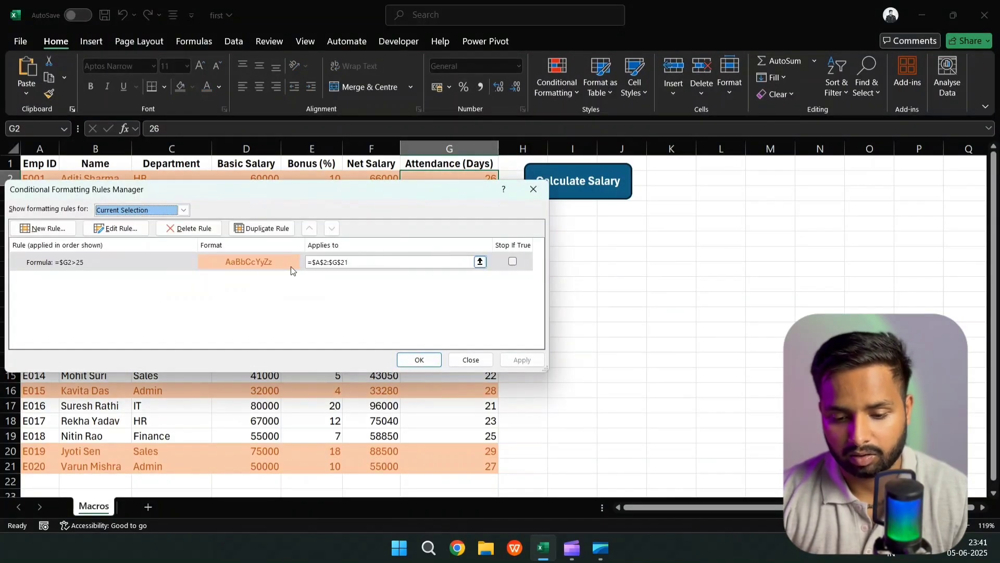
{"action": "left_click", "coordinate": [173, 266]}
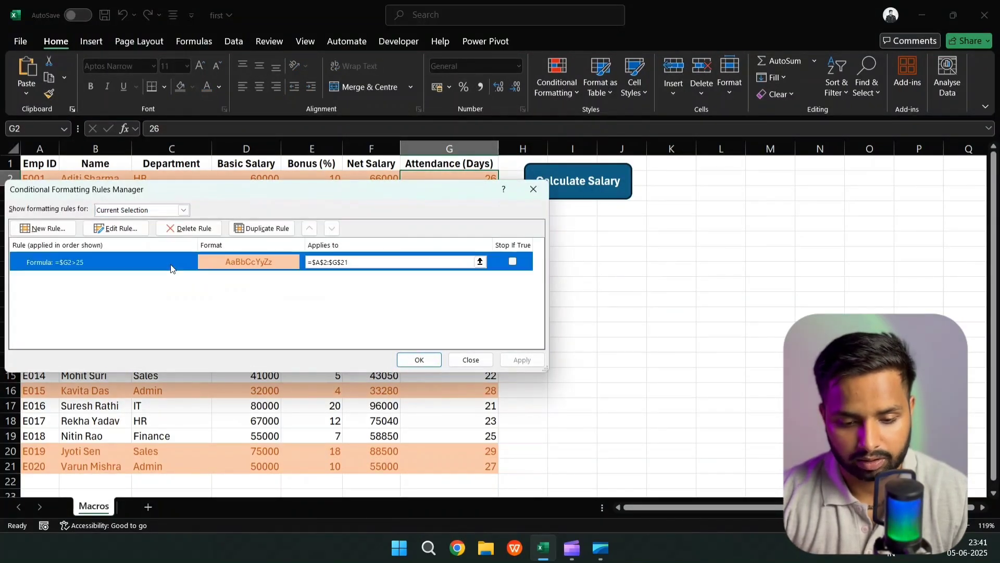
{"action": "left_click", "coordinate": [195, 233]}
{"action": "left_click", "coordinate": [408, 359]}
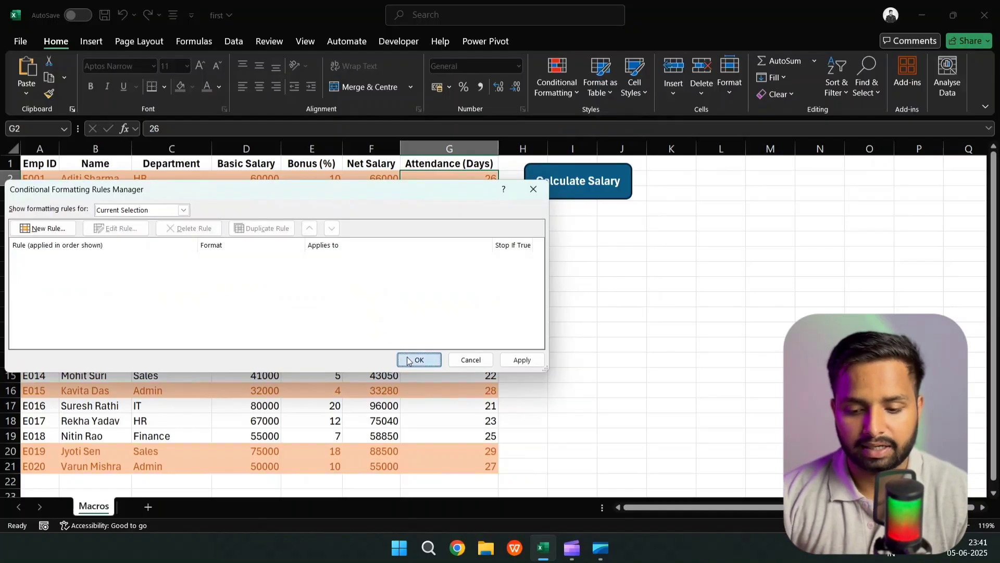
{"action": "left_click", "coordinate": [517, 319]}
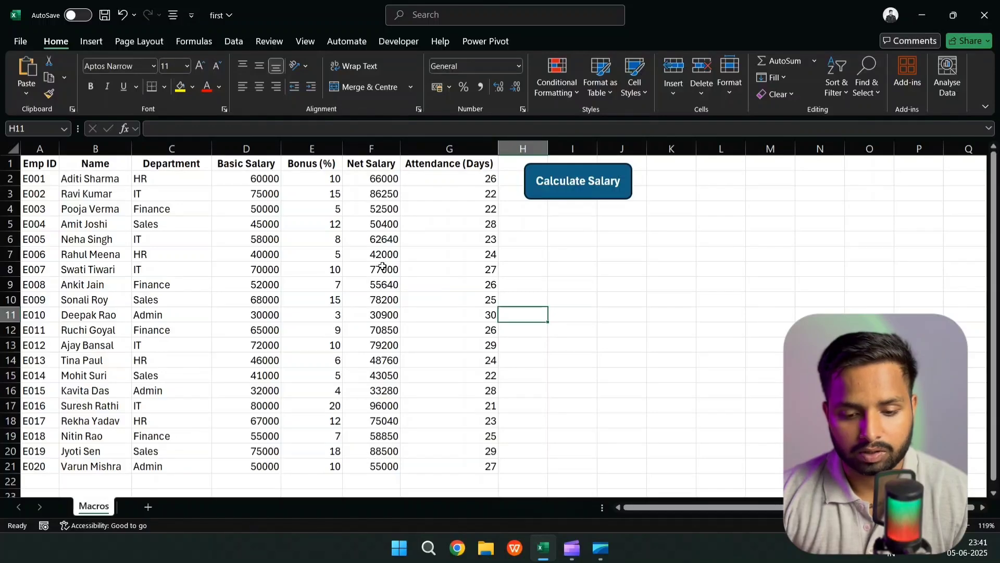
Step: Add a new worksheet and enter ABC1, ABC2 and ABC3 in cells A1 to A3
{"action": "left_click", "coordinate": [151, 511]}
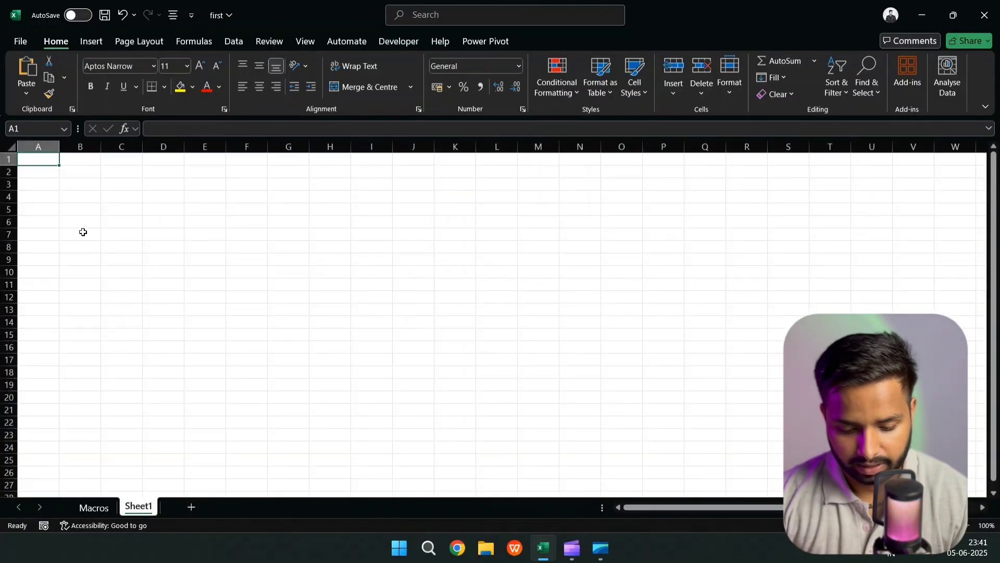
{"action": "type", "text": "ABC1"}
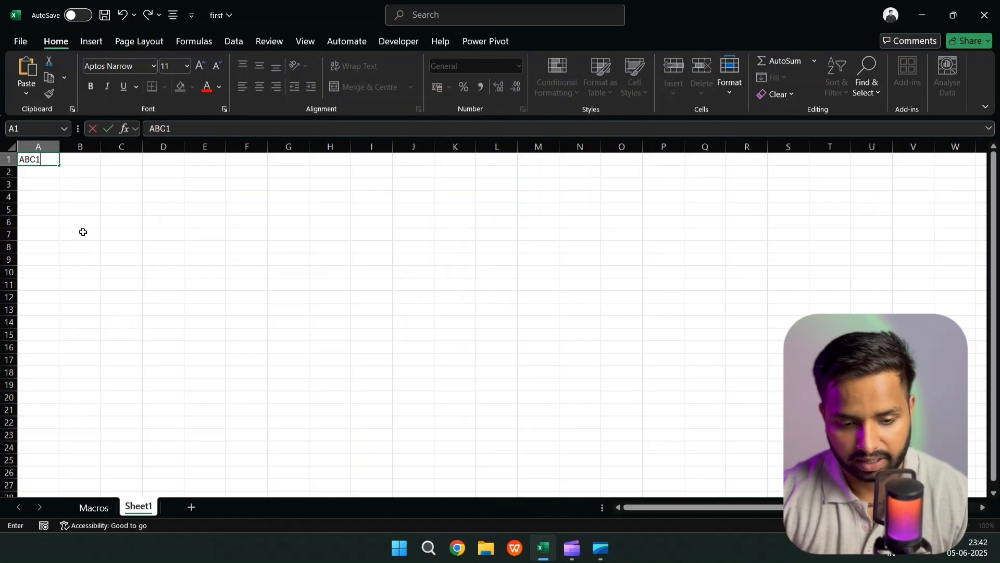
{"action": "key", "text": "Return"}
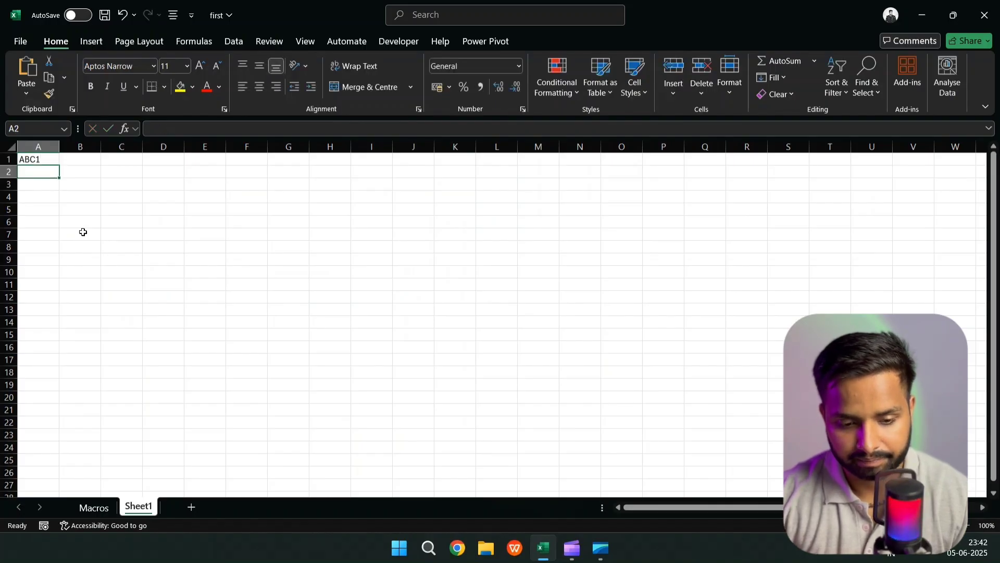
{"action": "type", "text": "AV"}
{"action": "type", "text": "BC1"}
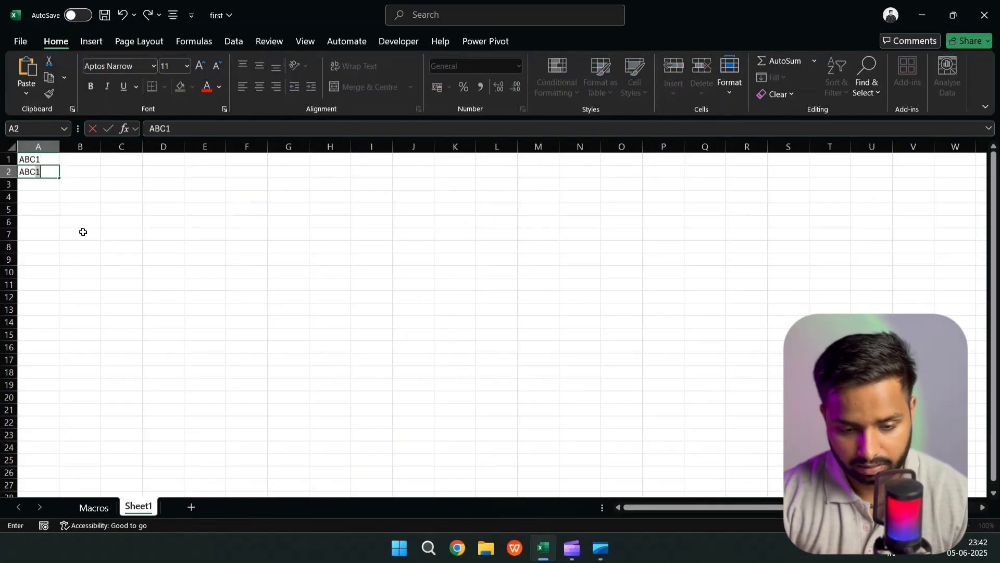
{"action": "key", "text": "BackSpace"}
{"action": "type", "text": "2"}
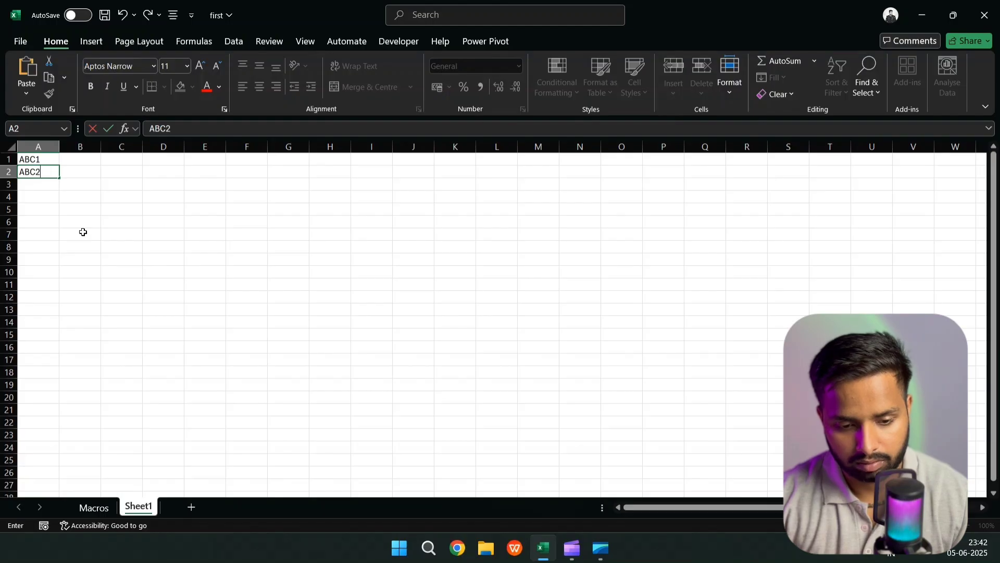
{"action": "key", "text": "Return"}
{"action": "type", "text": "ABC"}
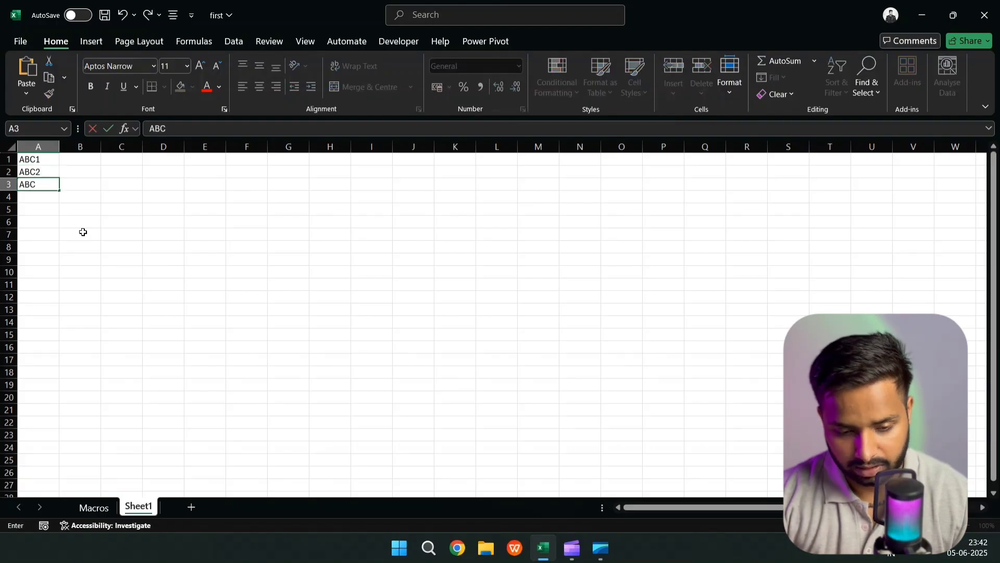
{"action": "type", "text": "3"}
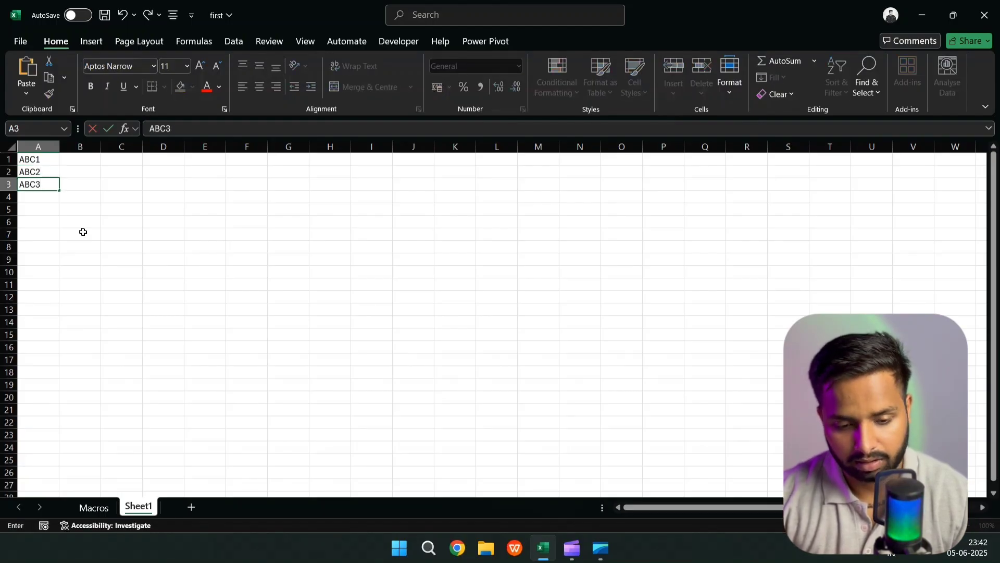
{"action": "key", "text": "Return"}
Step: Extend the ABC1–ABC3 series from A1:A3 down to cell A15
{"action": "key", "text": "Up"}
{"action": "key", "text": "Up"}
{"action": "key", "text": "Up"}
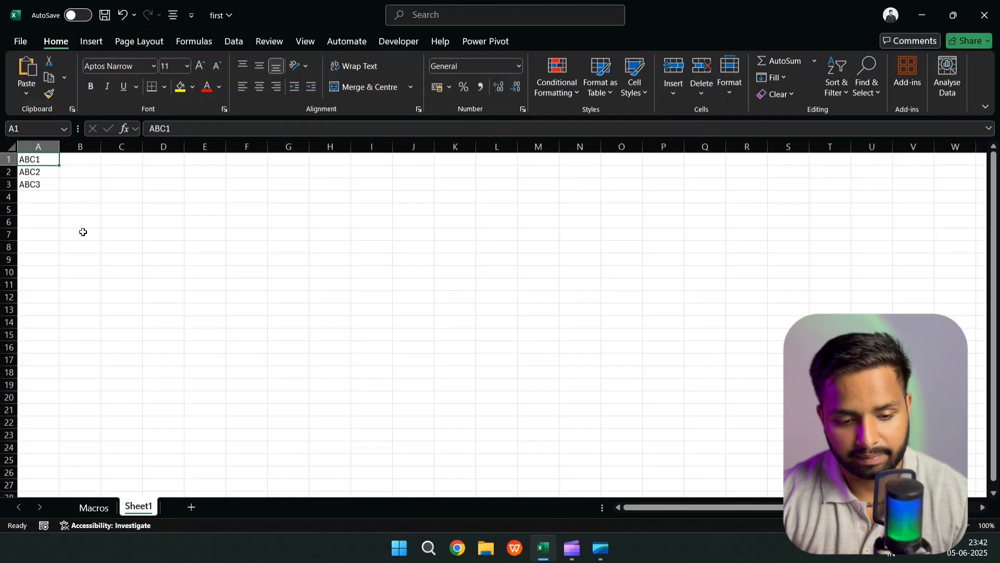
{"action": "key", "text": "shift+Down"}
{"action": "key", "text": "shift+Down"}
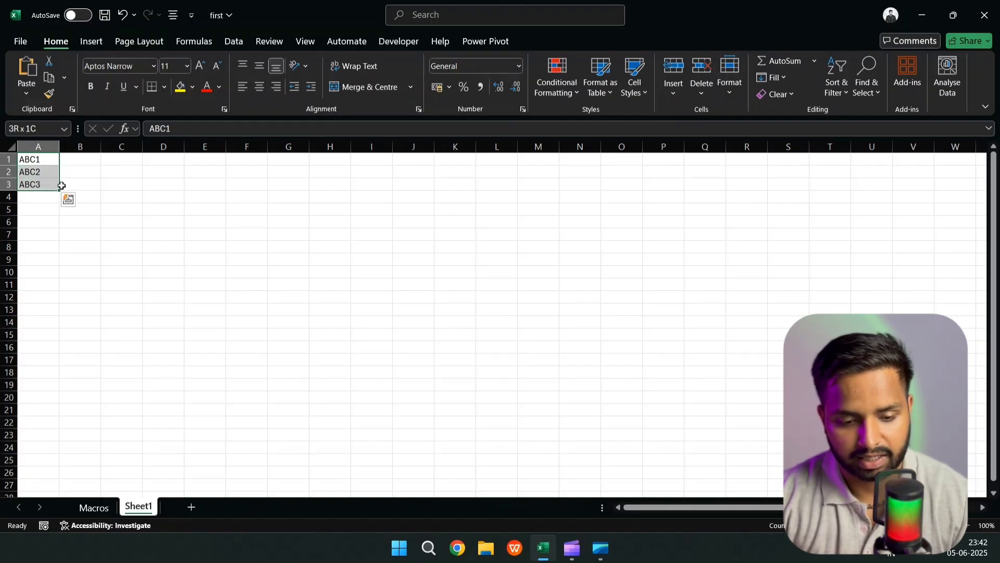
{"action": "left_click_drag", "start_coordinate": [59, 191], "coordinate": [49, 339]}
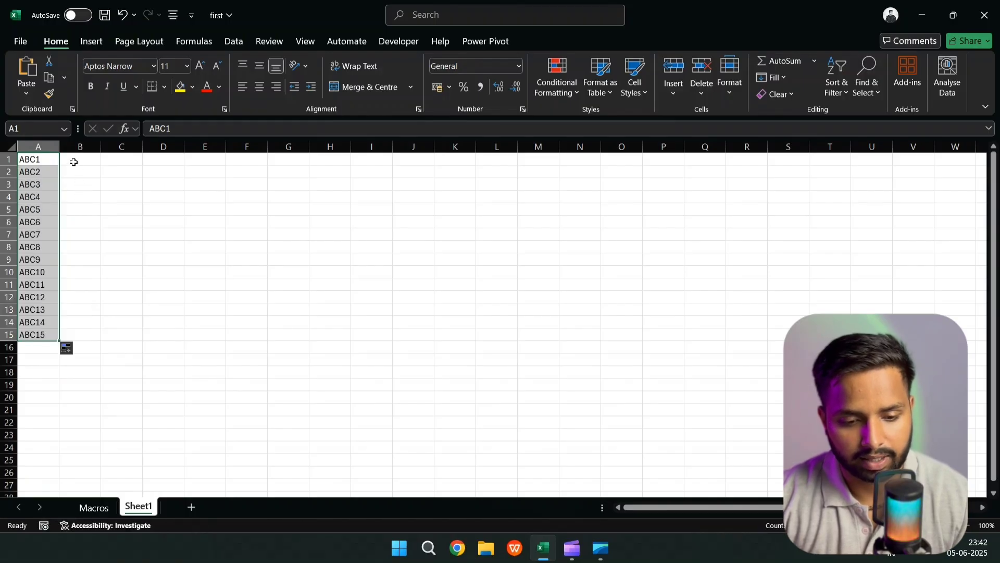
Step: Begin a RANDBETWEEN formula in cell B1
{"action": "left_click", "coordinate": [73, 162]}
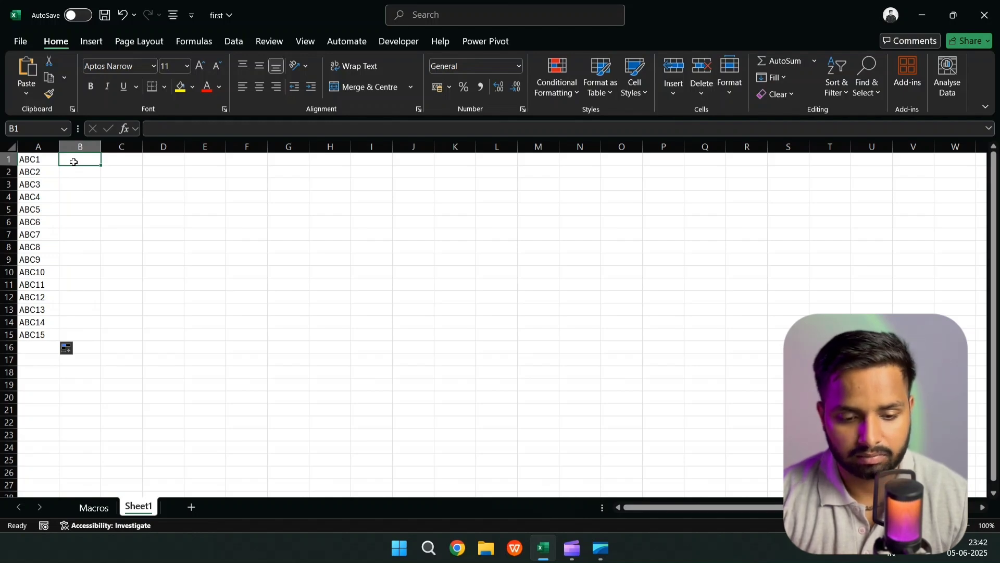
{"action": "type", "text": "=RAND"}
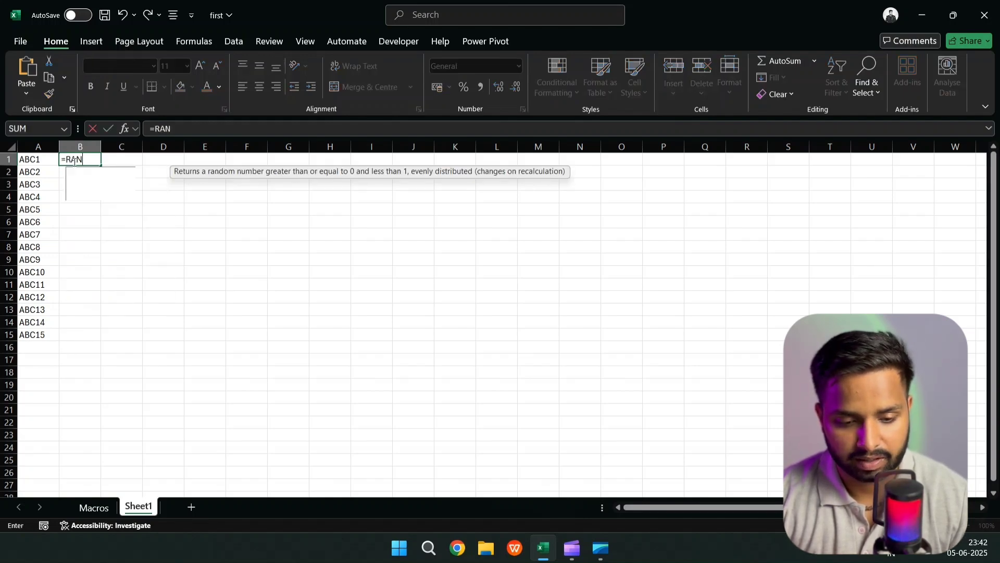
{"action": "key", "text": "Down"}
{"action": "key", "text": "Down"}
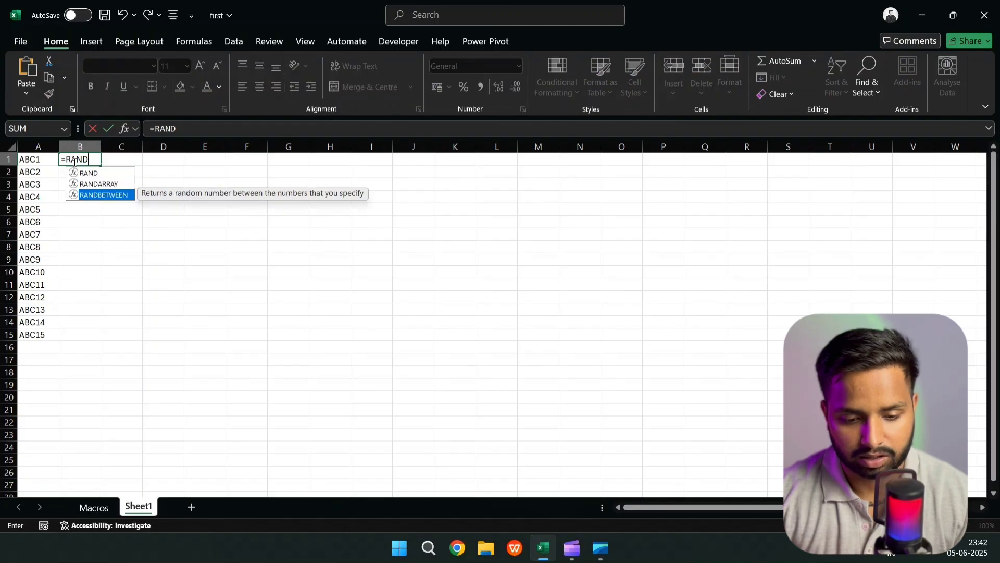
{"action": "key", "text": "Return"}
{"action": "double_click", "coordinate": [73, 162]}
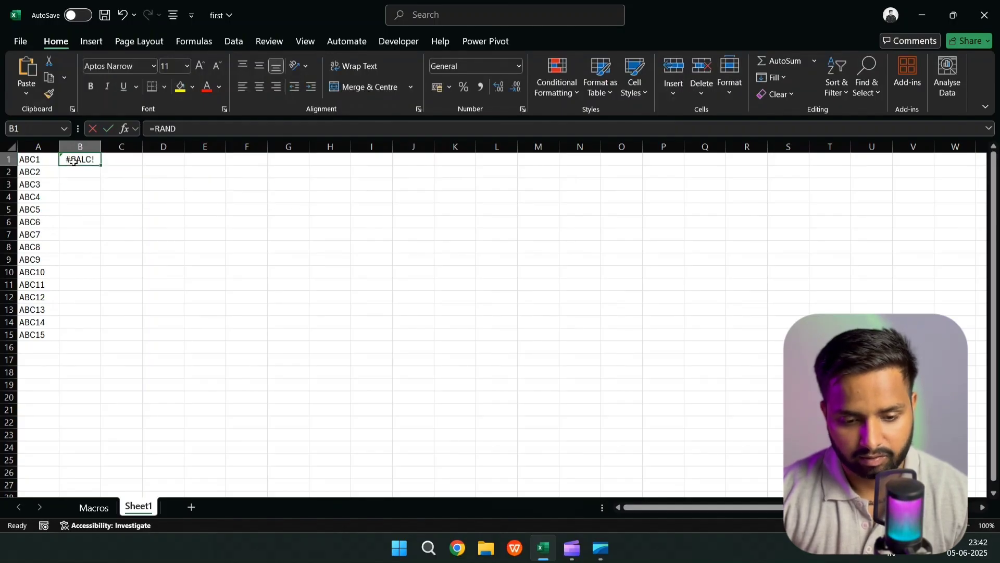
{"action": "double_click", "coordinate": [79, 162]}
{"action": "left_click", "coordinate": [97, 159]}
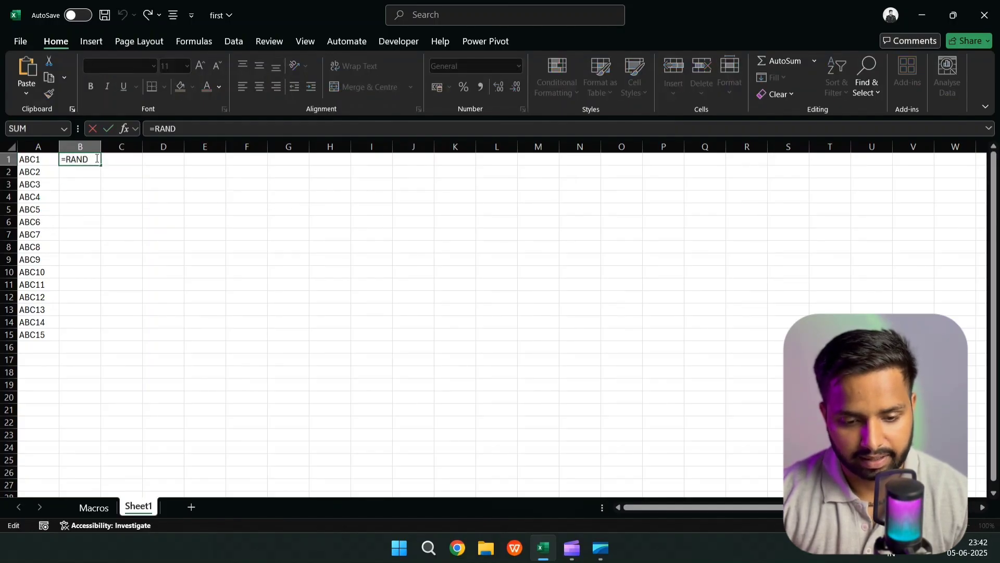
{"action": "type", "text": "B"}
{"action": "key", "text": "Tab"}
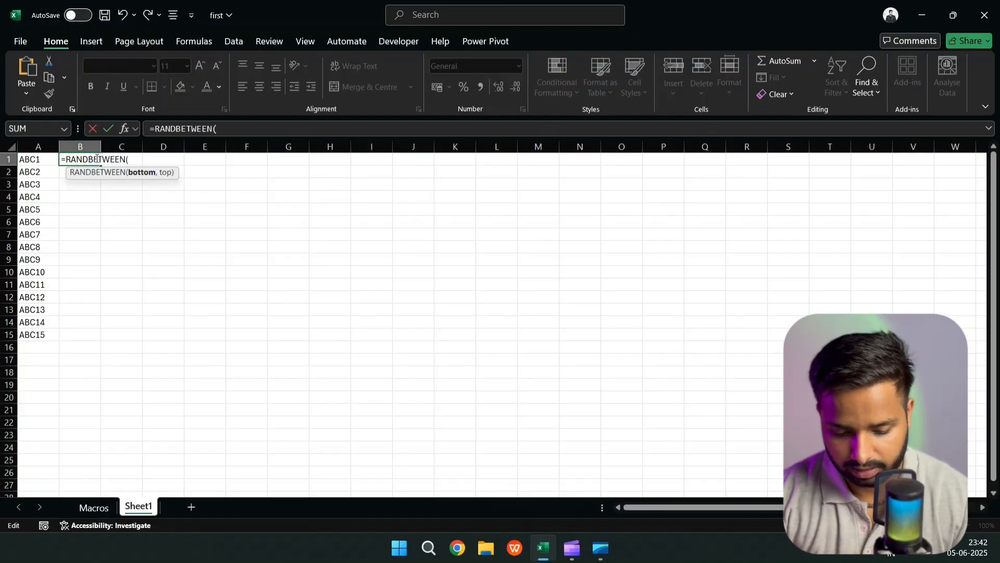
Step: Complete the formula in B1 as =RANDBETWEEN(5,15) and fill it down to B15
{"action": "type", "text": "10,"}
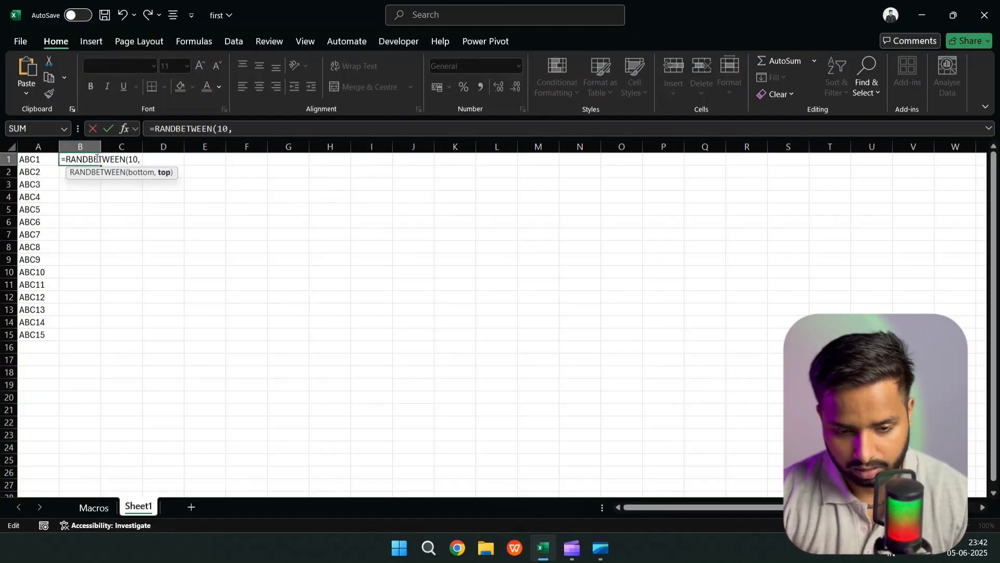
{"action": "key", "text": "BackSpace"}
{"action": "key", "text": "BackSpace"}
{"action": "key", "text": "BackSpace"}
{"action": "type", "text": "5,"}
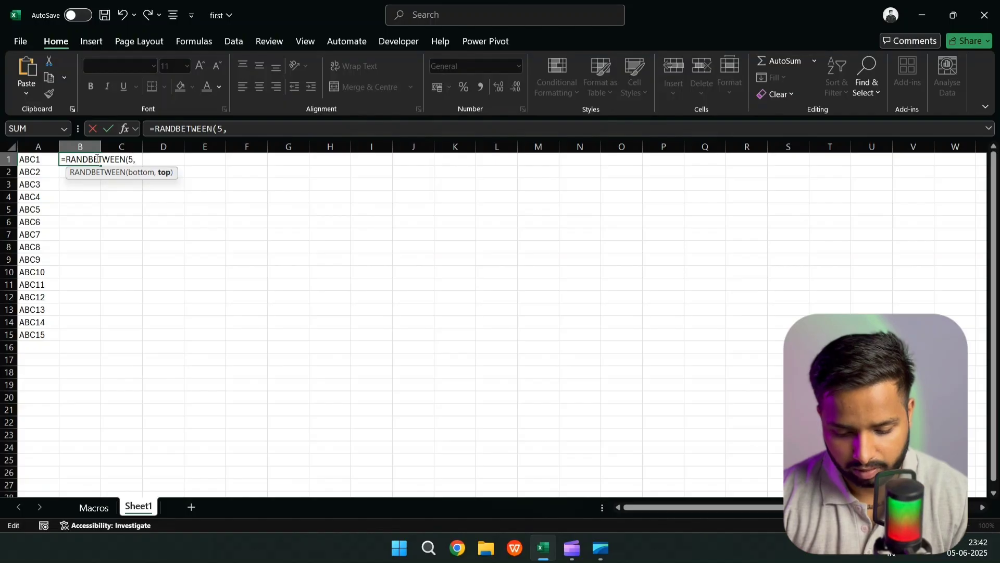
{"action": "type", "text": "15)"}
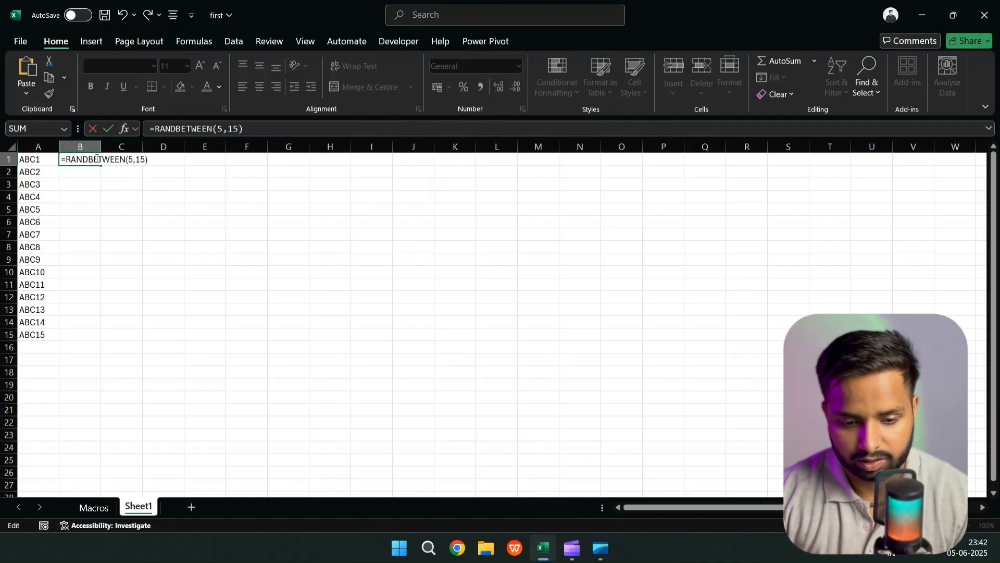
{"action": "key", "text": "Return"}
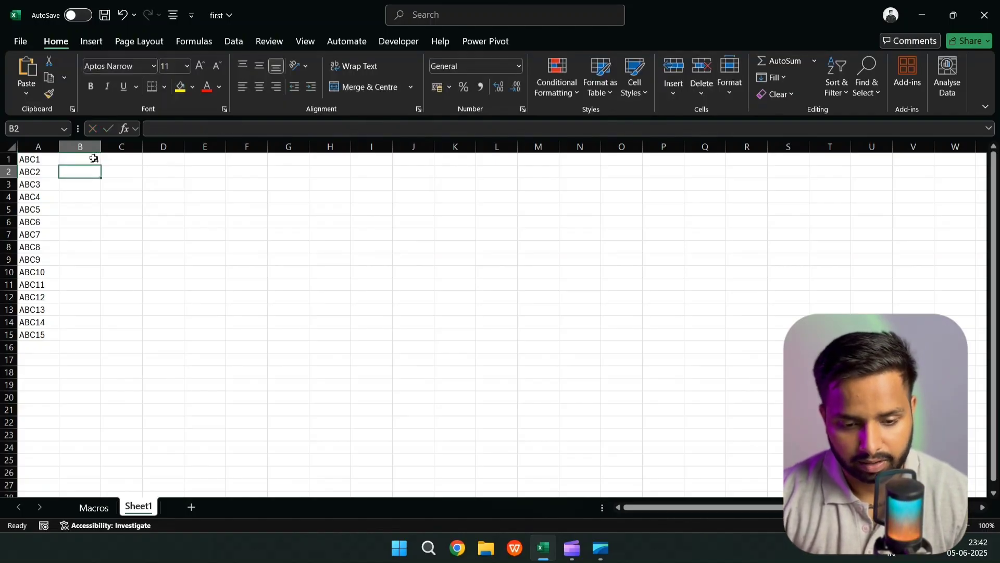
{"action": "left_click", "coordinate": [95, 159]}
{"action": "left_click_drag", "start_coordinate": [101, 166], "coordinate": [97, 337]}
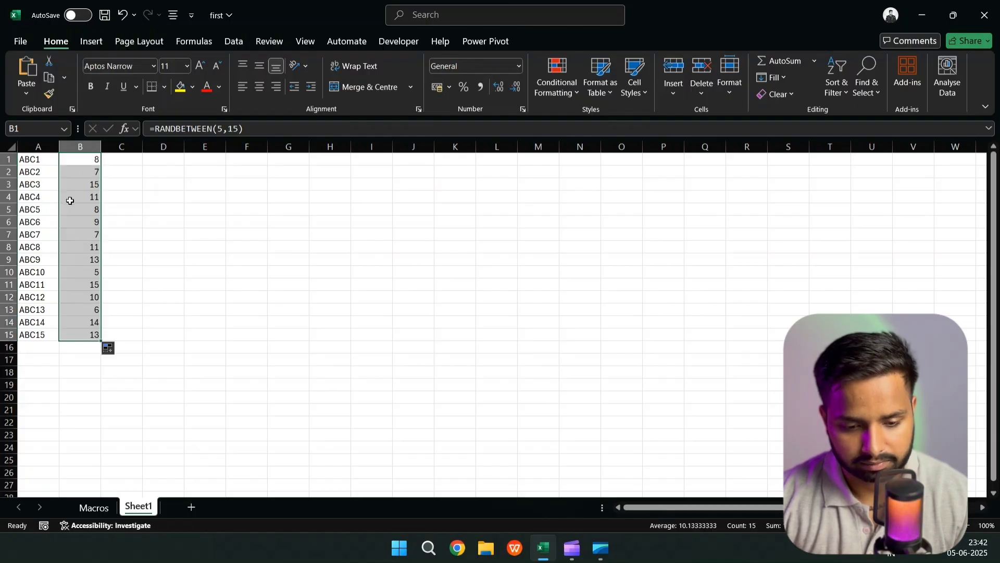
Step: Copy the random numbers in B1:B15 and paste them as values starting at C1
{"action": "right_click", "coordinate": [77, 163]}
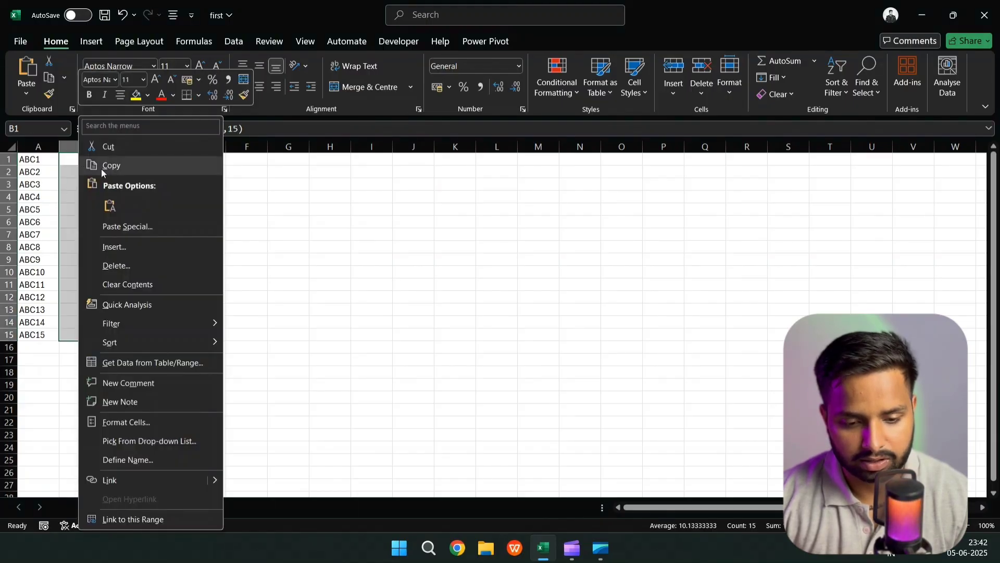
{"action": "left_click", "coordinate": [108, 165]}
{"action": "left_click", "coordinate": [116, 162]}
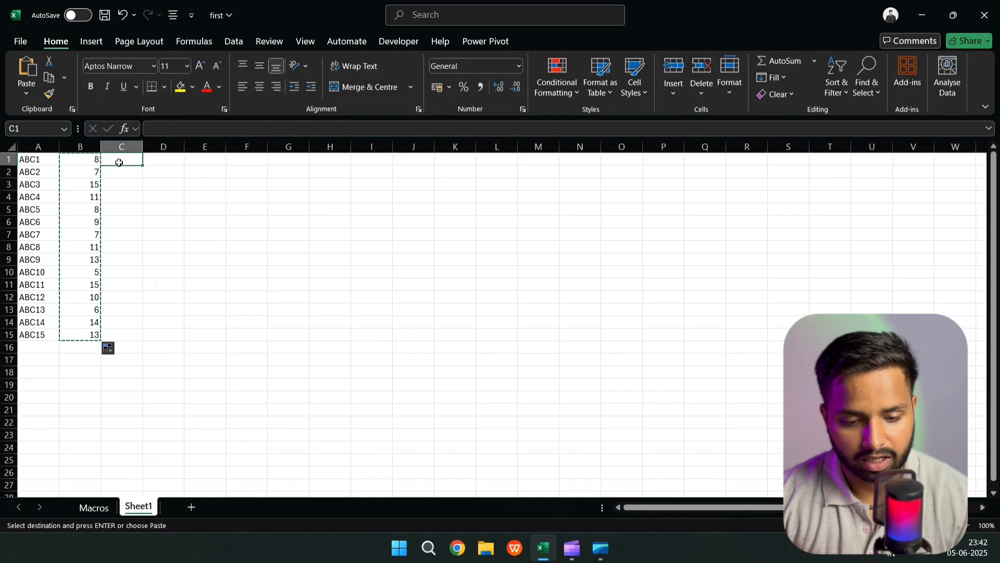
{"action": "right_click", "coordinate": [123, 163]}
{"action": "left_click", "coordinate": [171, 206]}
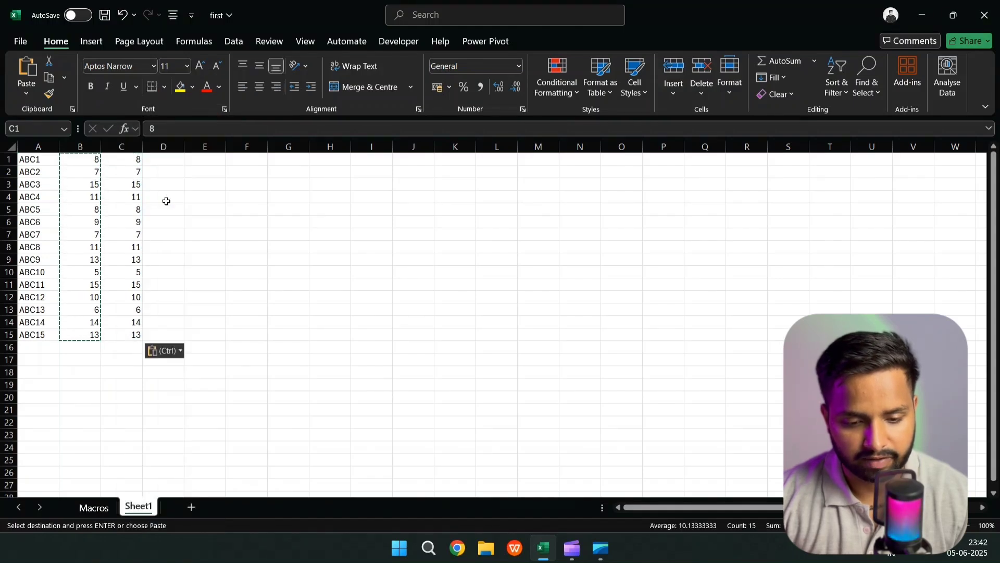
Step: Delete column B with the RANDBETWEEN(5,15) formulas
{"action": "left_click", "coordinate": [82, 147]}
{"action": "right_click", "coordinate": [84, 147]}
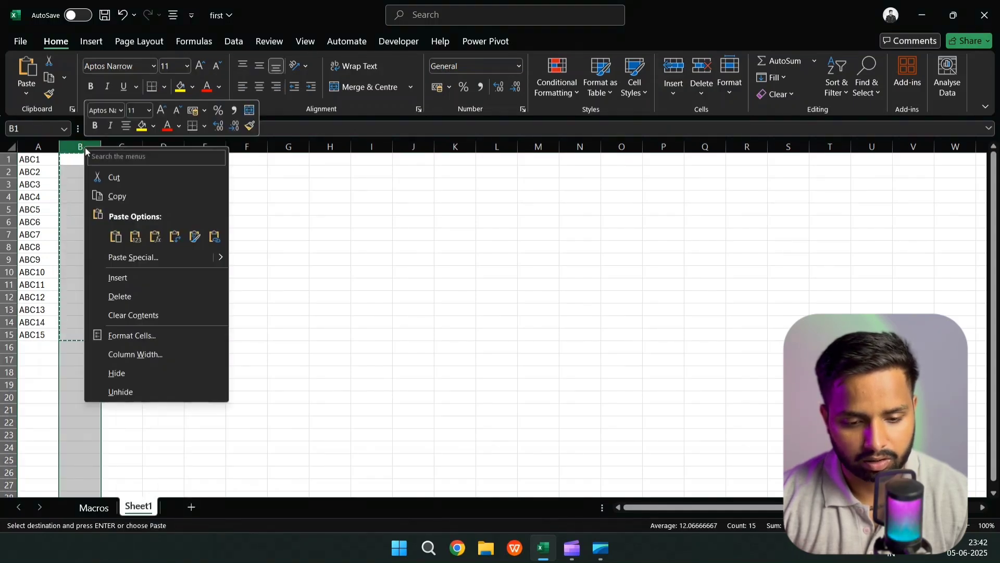
{"action": "left_click", "coordinate": [148, 295]}
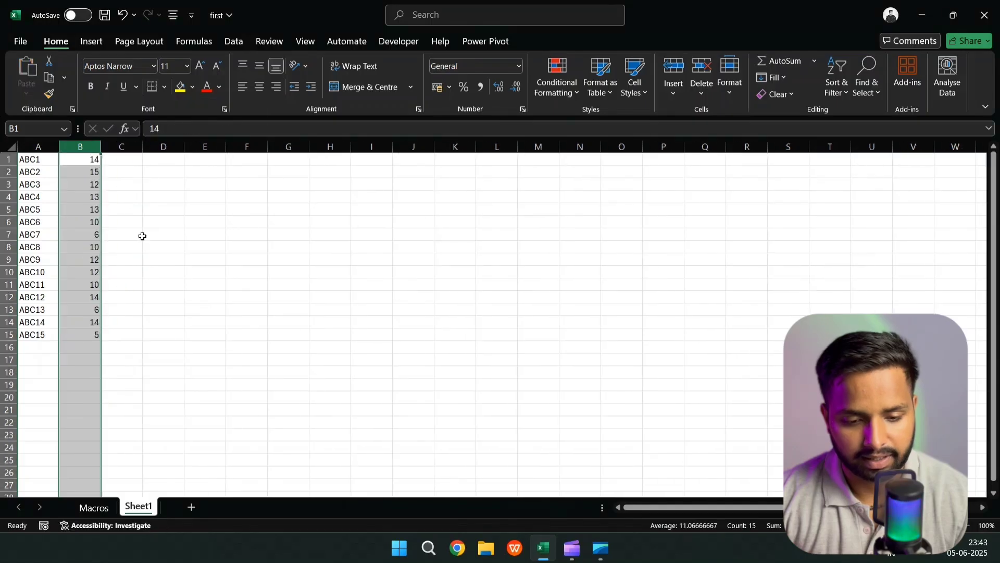
Step: Enter =RANDBETWEEN(100,200) in cell C1 and fill it down to C15
{"action": "left_click", "coordinate": [123, 162]}
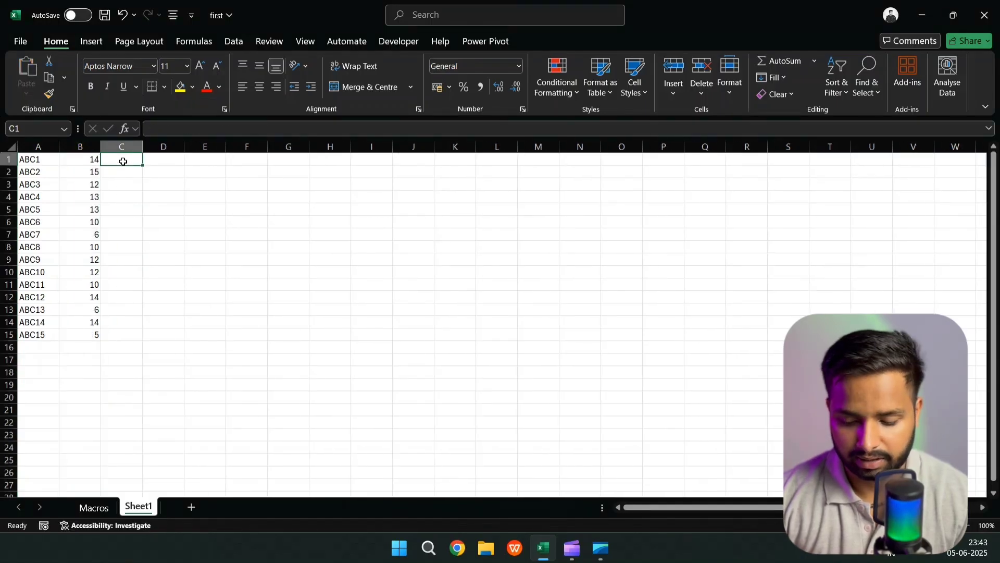
{"action": "type", "text": "=RA"}
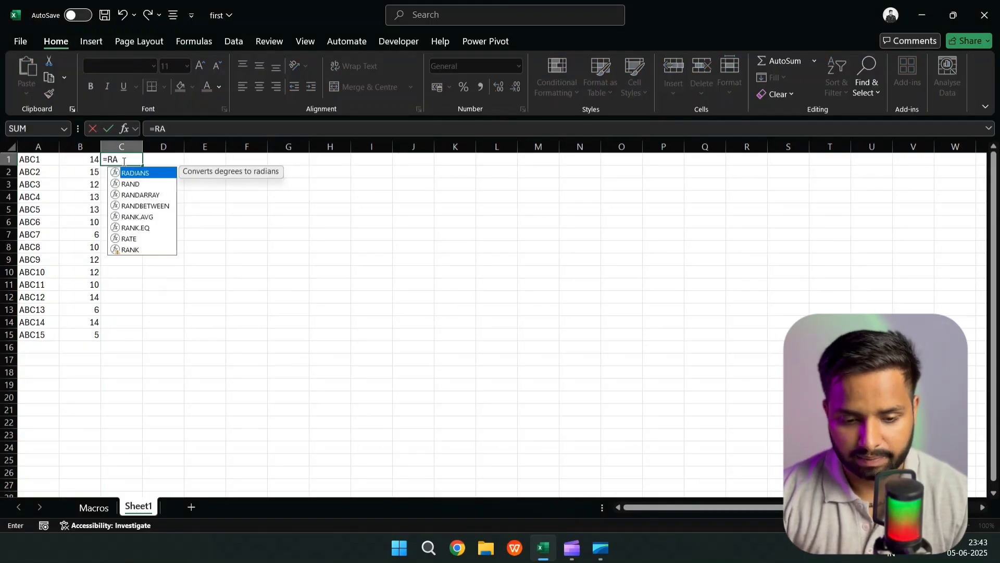
{"action": "type", "text": "ND"}
{"action": "key", "text": "Down"}
{"action": "key", "text": "Down"}
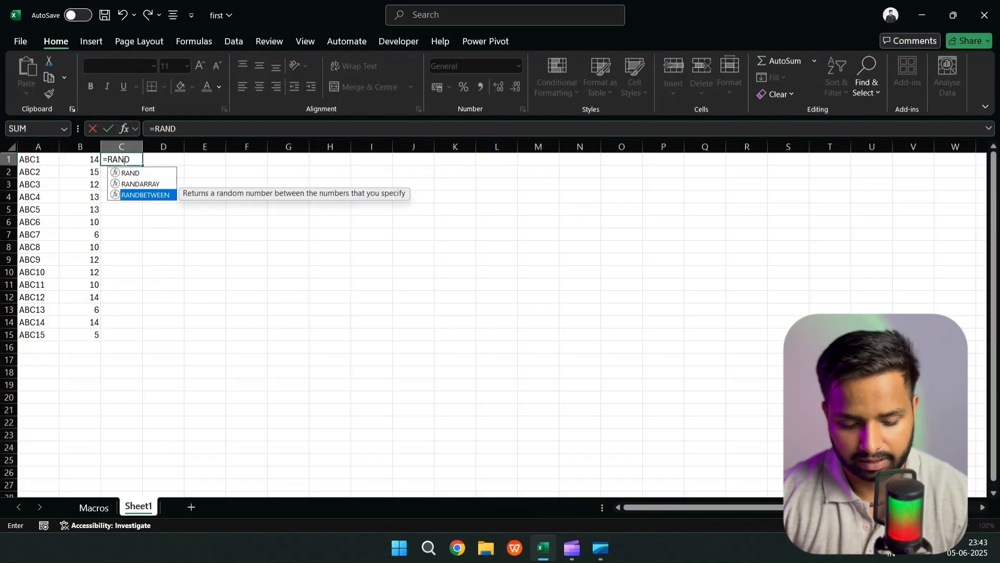
{"action": "key", "text": "Tab"}
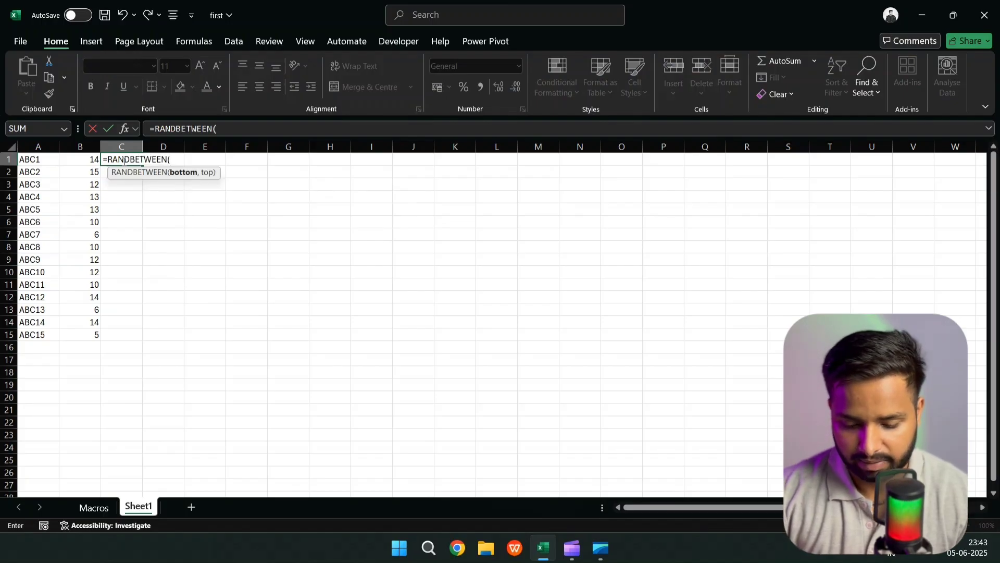
{"action": "type", "text": "100"}
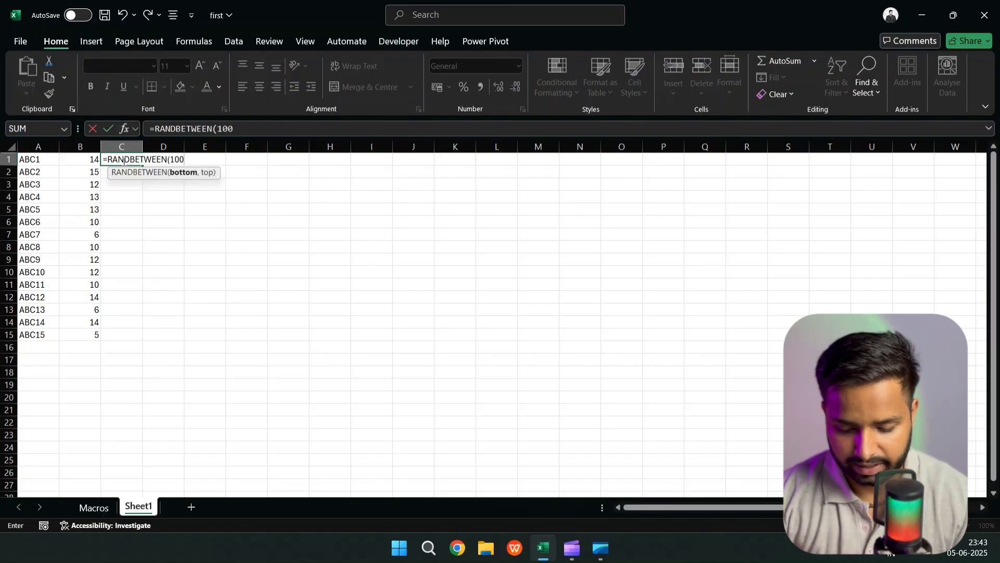
{"action": "type", "text": ",2"}
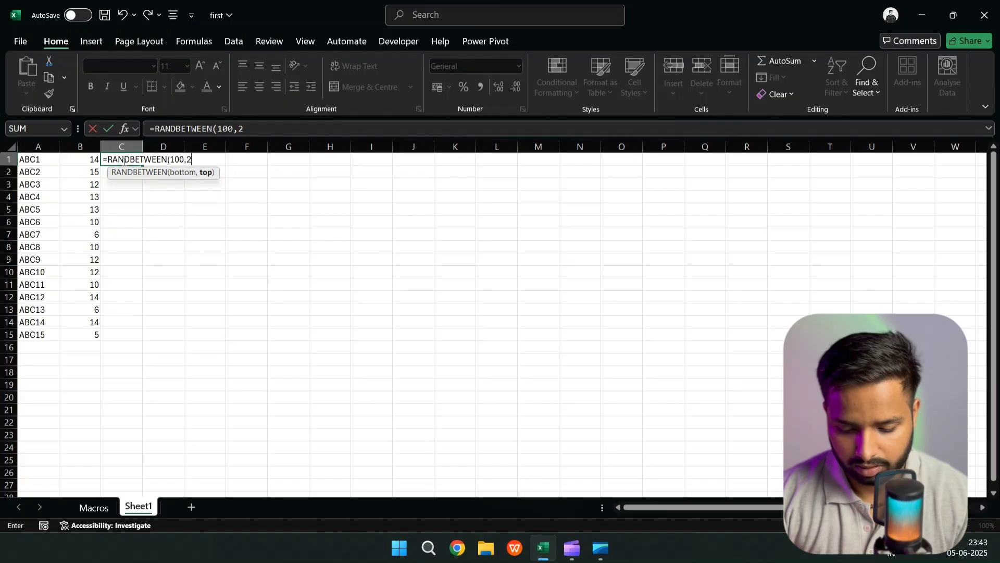
{"action": "type", "text": "00"}
{"action": "key", "text": "Return"}
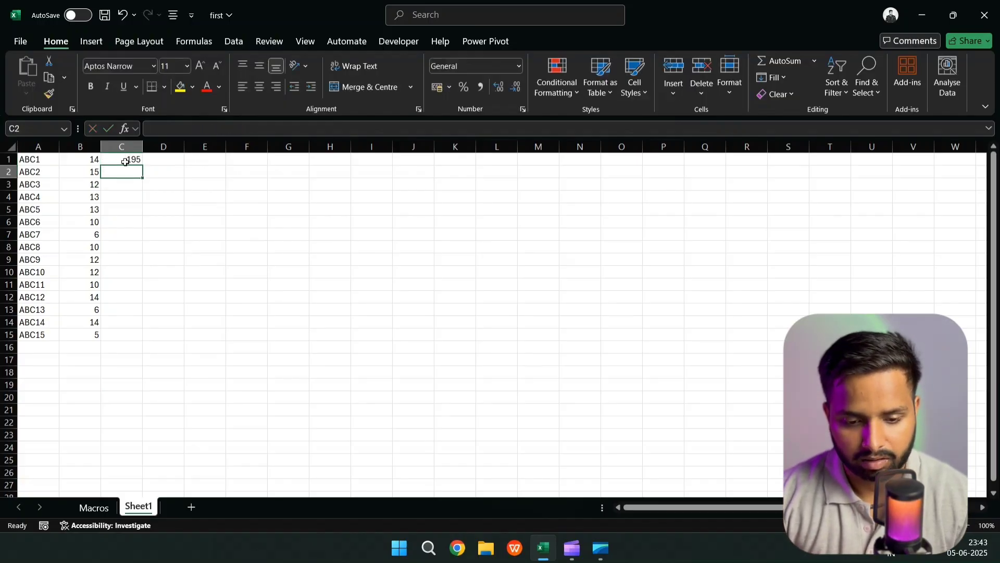
{"action": "left_click", "coordinate": [127, 159]}
{"action": "left_click_drag", "start_coordinate": [143, 164], "coordinate": [138, 340]}
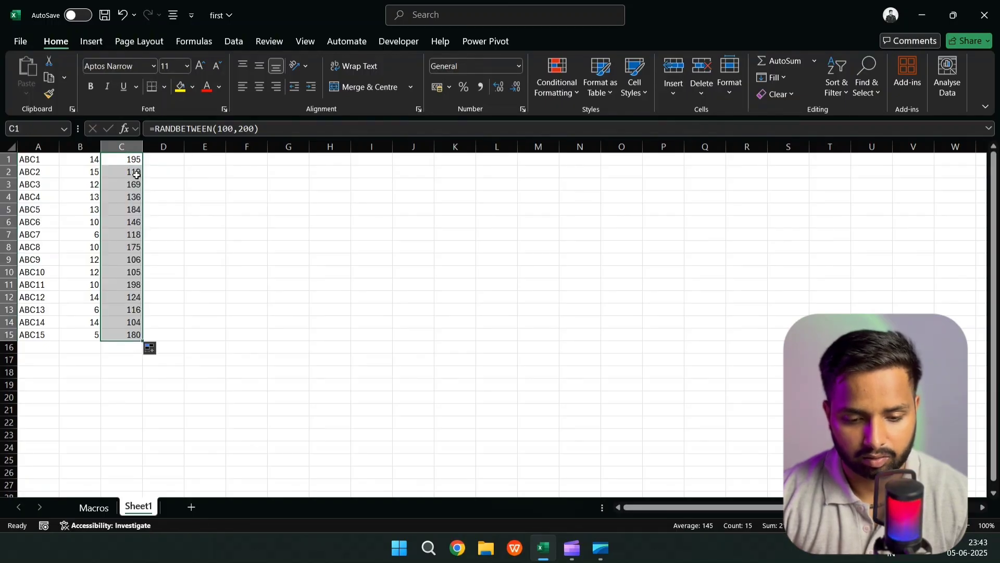
Step: Copy the random numbers in C1:C15 and paste them as values starting at D1
{"action": "key", "text": "ctrl+c"}
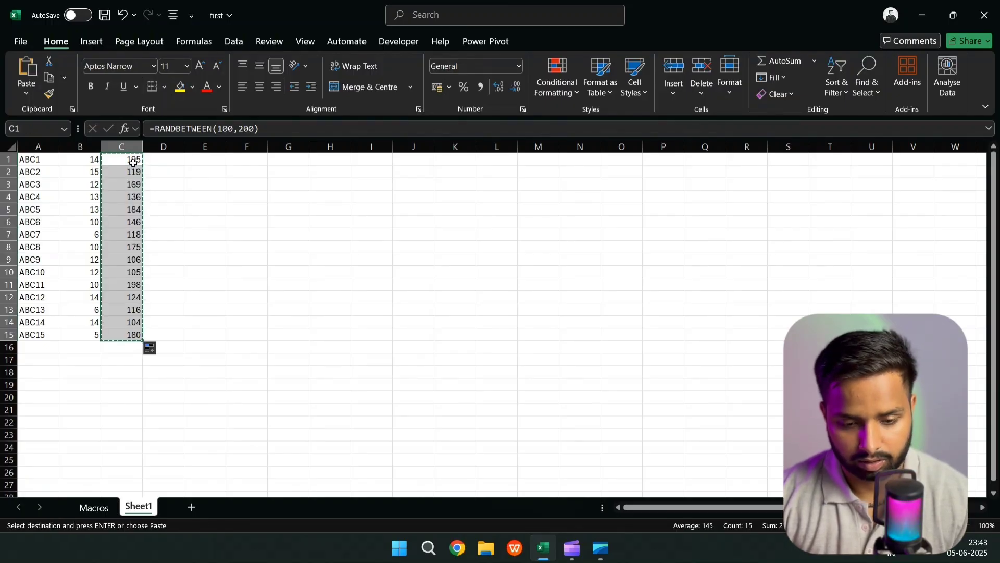
{"action": "left_click", "coordinate": [161, 161]}
{"action": "right_click", "coordinate": [161, 161]}
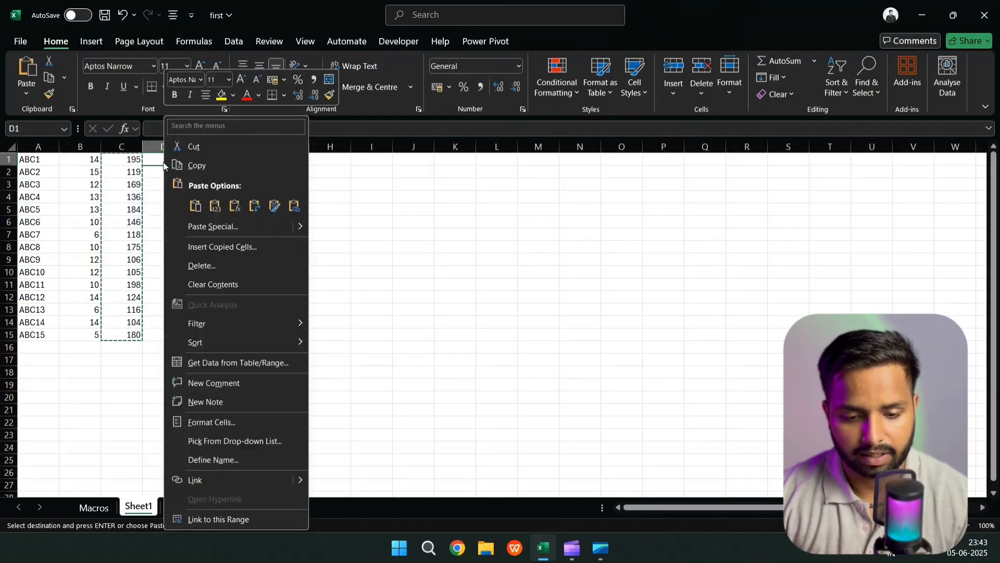
{"action": "left_click", "coordinate": [215, 205]}
Step: Delete column C with the RANDBETWEEN(100,200) formulas
{"action": "left_click", "coordinate": [133, 149]}
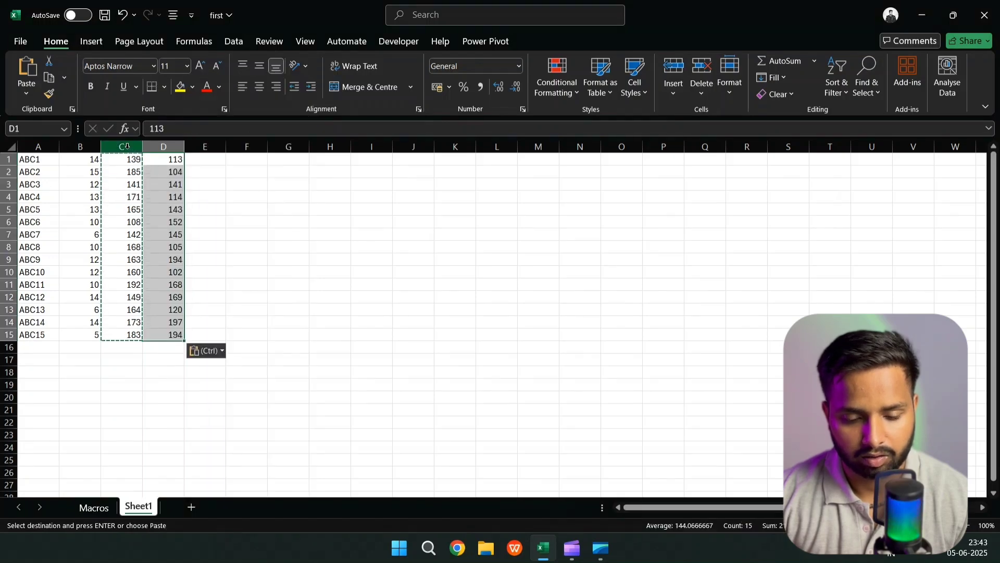
{"action": "right_click", "coordinate": [131, 150]}
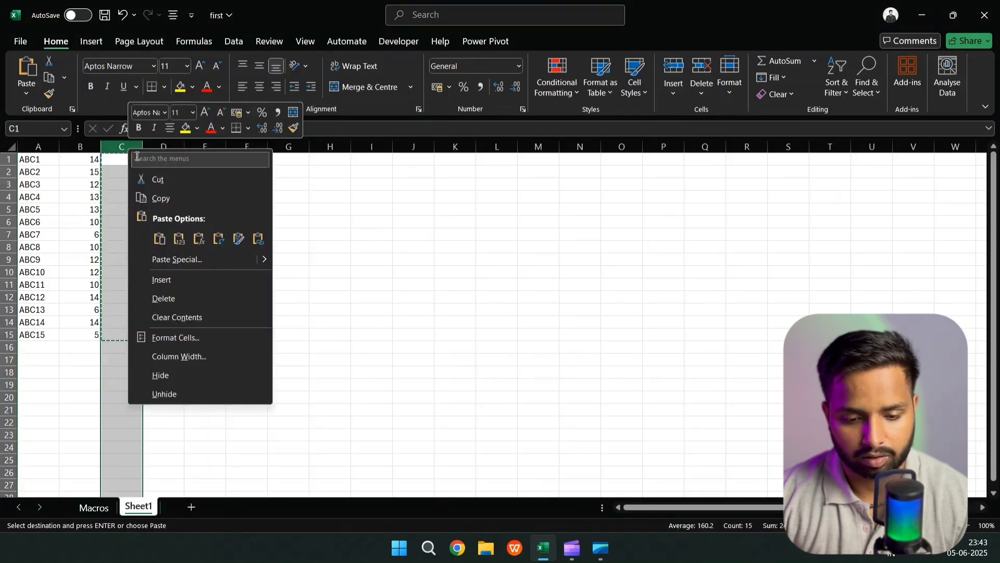
{"action": "left_click", "coordinate": [169, 299]}
Step: Insert a blank row above the ABC1 row for the column headers
{"action": "left_click", "coordinate": [3, 159]}
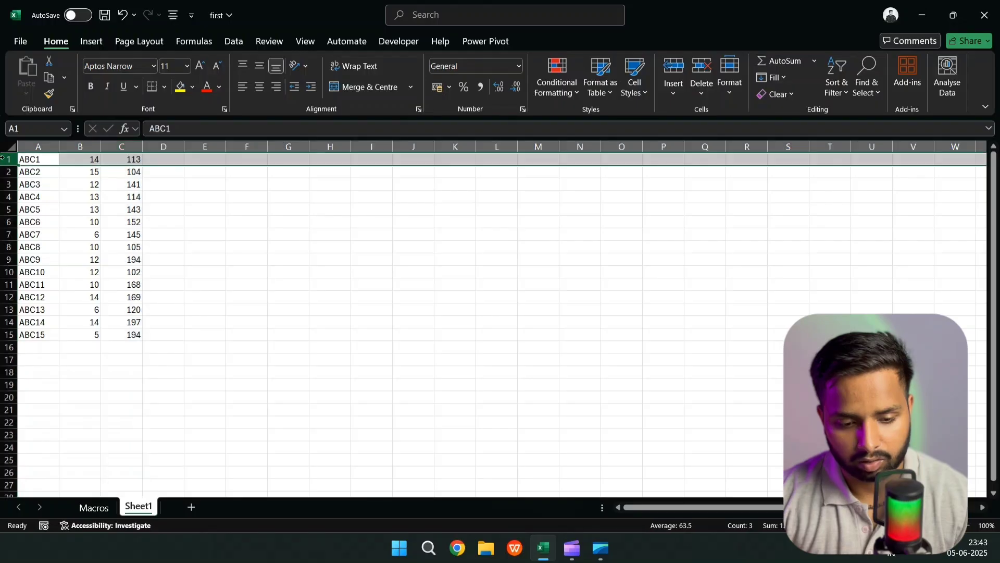
{"action": "right_click", "coordinate": [4, 161]}
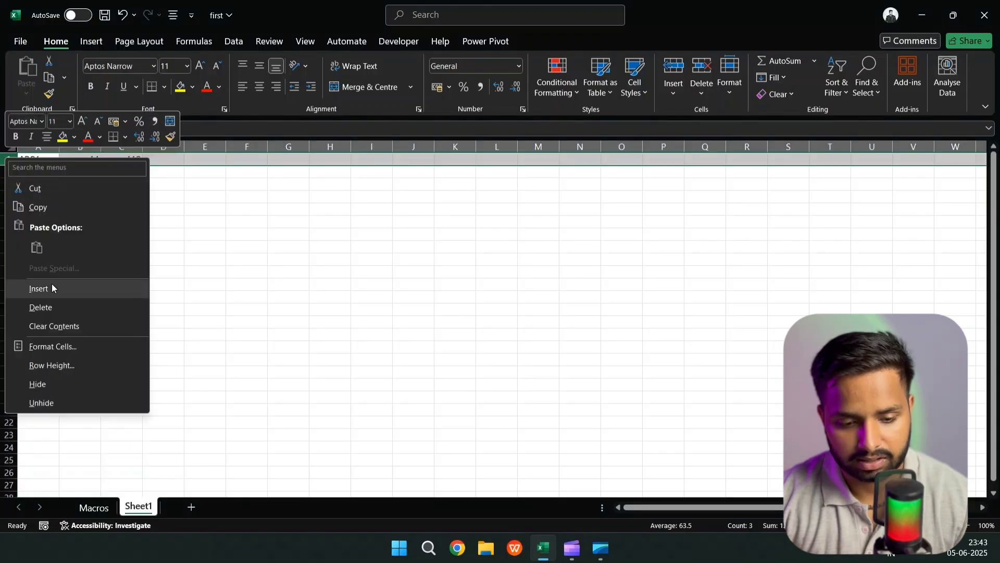
{"action": "left_click", "coordinate": [52, 288]}
Step: Enter the header ITEMS in cell A1 above the item names
{"action": "left_click", "coordinate": [35, 162]}
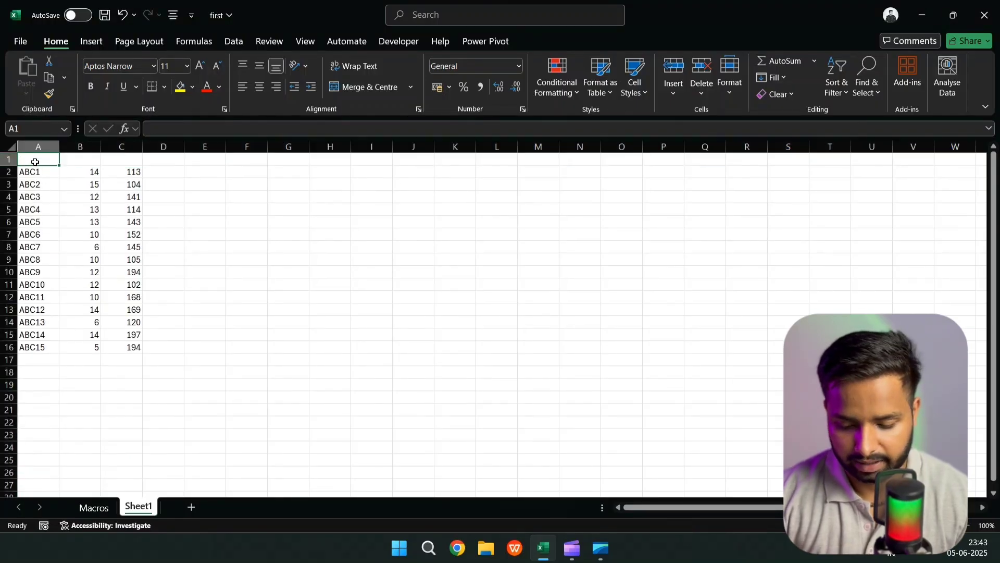
{"action": "type", "text": "iTEM"}
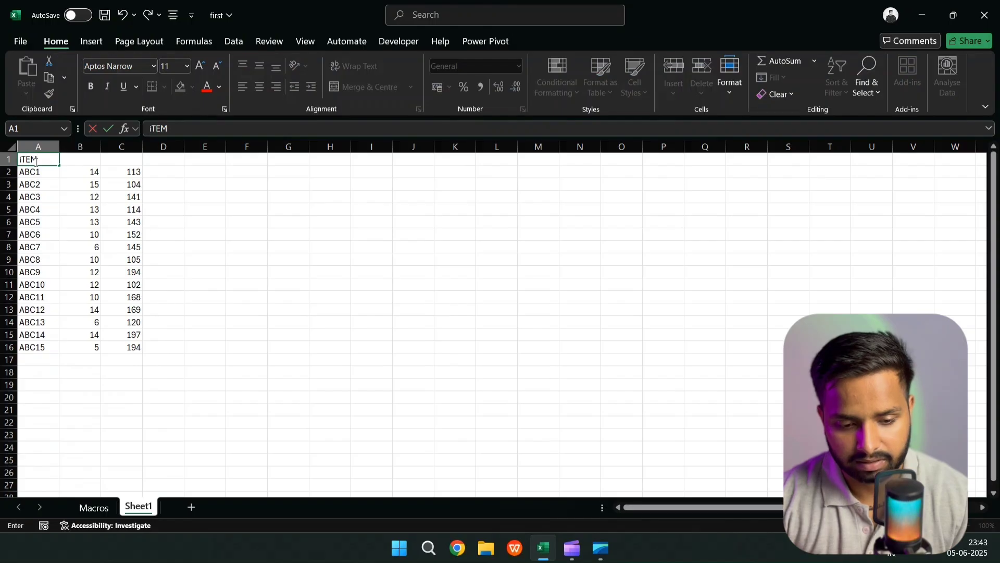
{"action": "key", "text": "BackSpace"}
{"action": "key", "text": "BackSpace"}
{"action": "key", "text": "BackSpace"}
{"action": "type", "text": "ITE"}
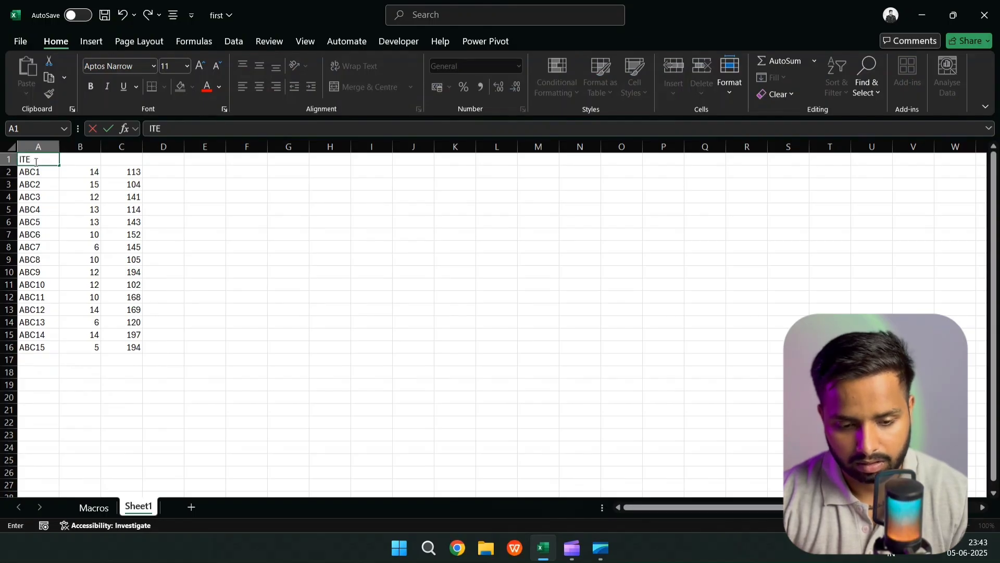
{"action": "type", "text": "MS"}
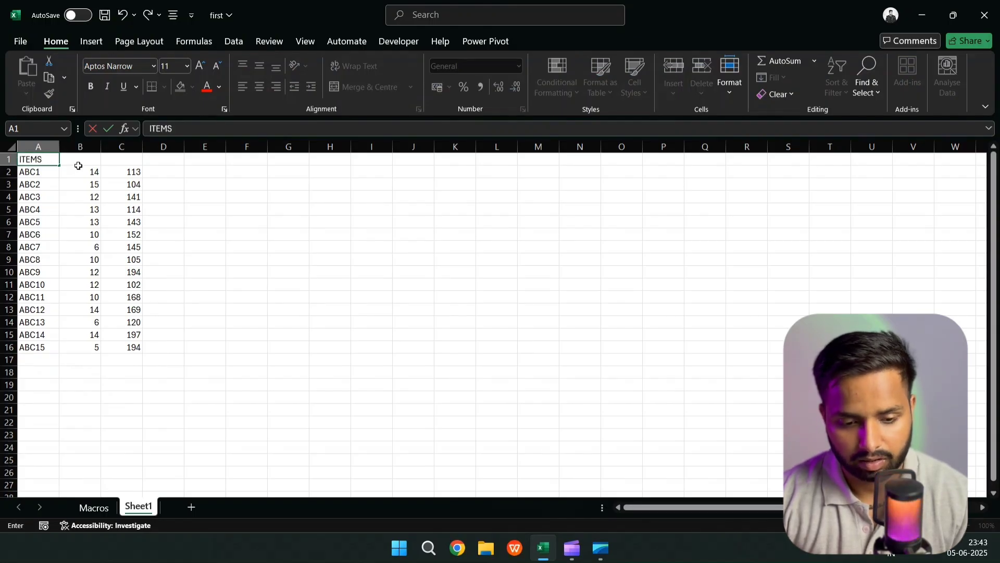
Step: Enter the headers UNITS in cell B1 and PRICE in cell C1
{"action": "left_click", "coordinate": [79, 165]}
{"action": "type", "text": "UN"}
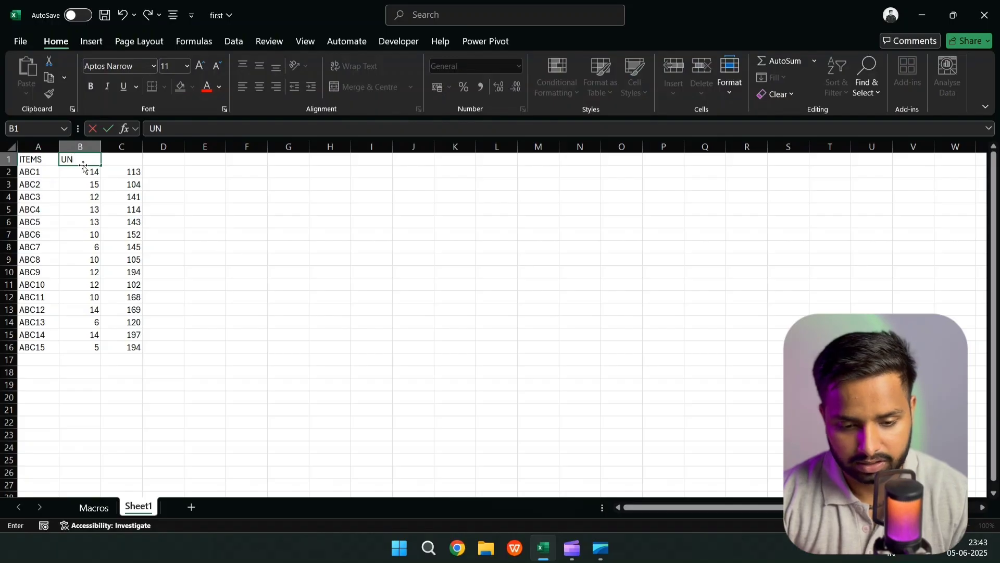
{"action": "type", "text": "ITS"}
{"action": "left_click", "coordinate": [115, 159]}
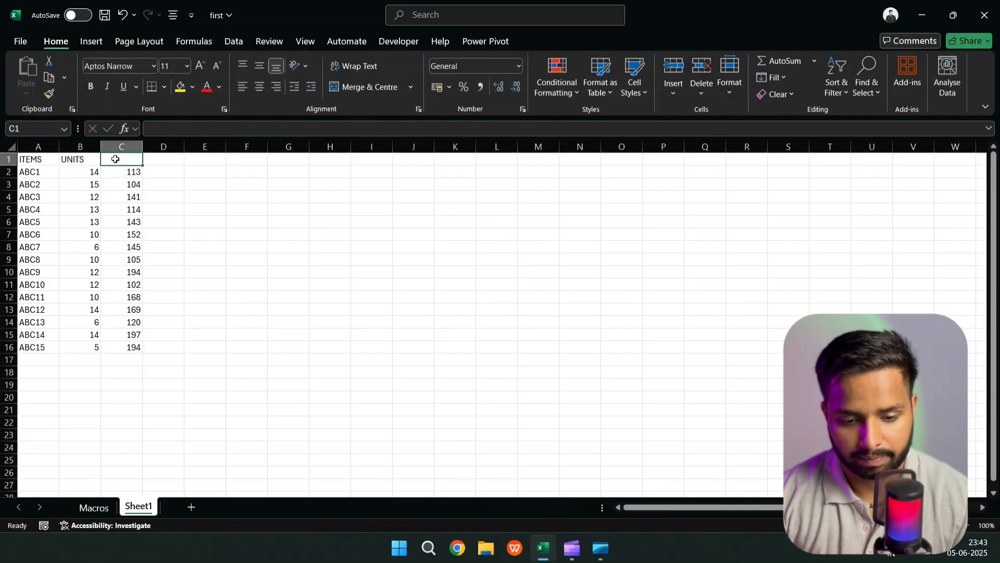
{"action": "type", "text": "pRI"}
{"action": "key", "text": "BackSpace"}
{"action": "key", "text": "BackSpace"}
{"action": "key", "text": "BackSpace"}
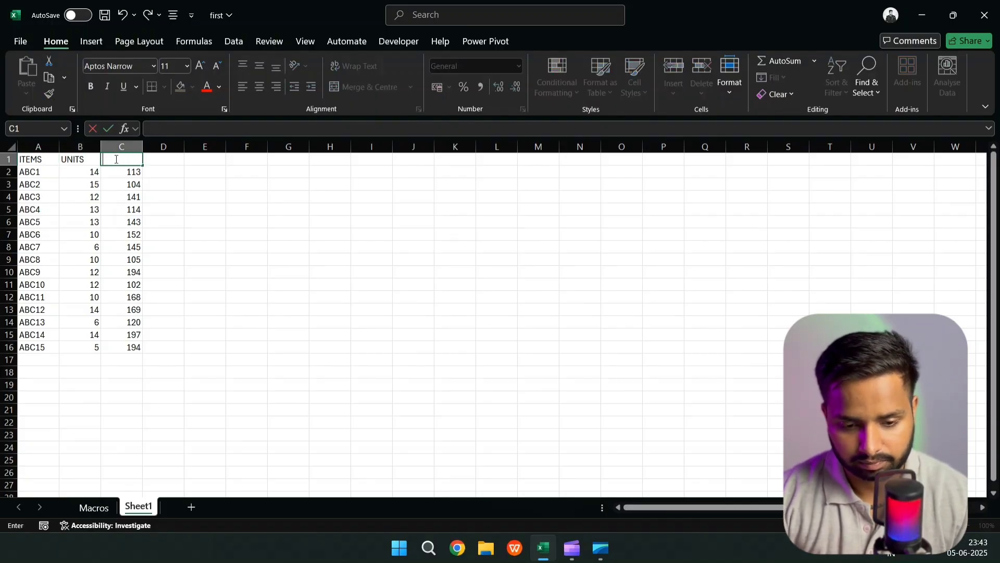
{"action": "type", "text": "PRICE"}
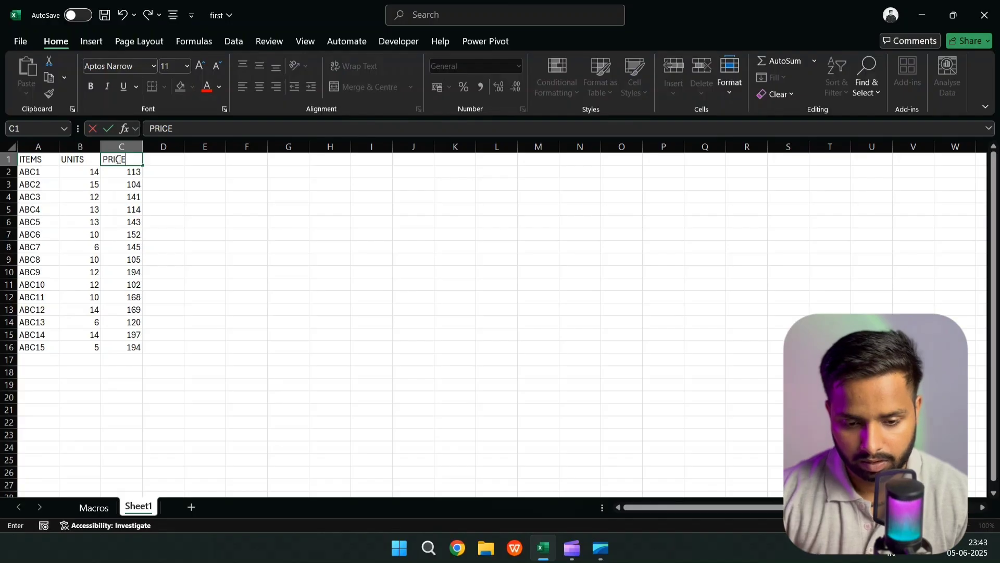
{"action": "left_click", "coordinate": [163, 183]}
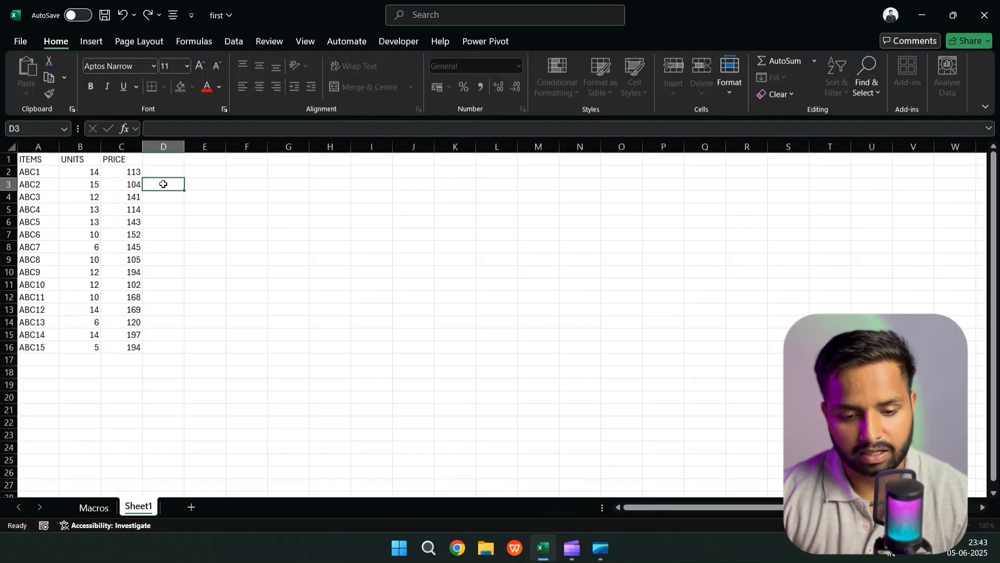
Step: Fill the header cells A1:C1 with yellow
{"action": "left_click", "coordinate": [125, 161]}
{"action": "key", "text": "shift+Left"}
{"action": "key", "text": "shift+Left"}
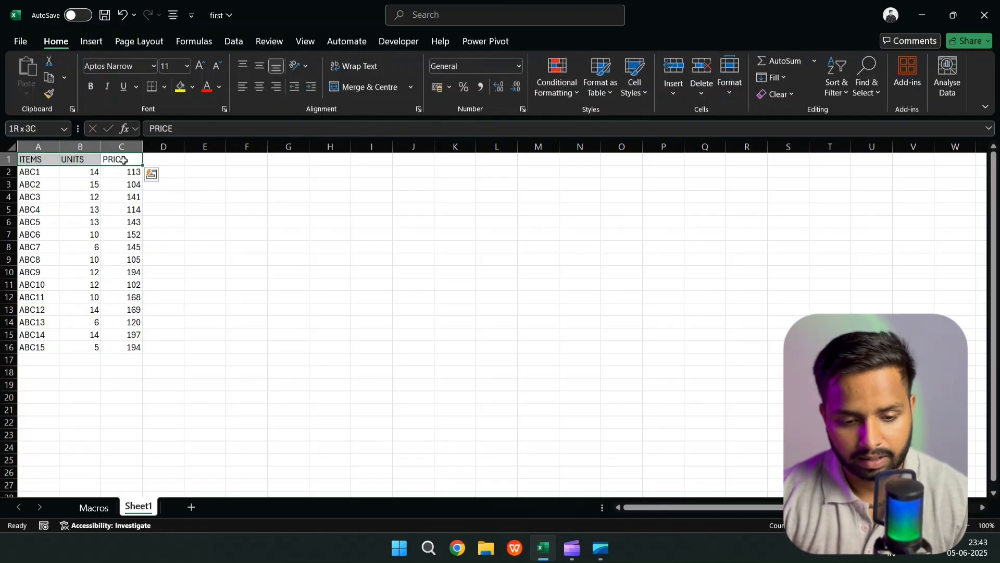
{"action": "left_click", "coordinate": [181, 87]}
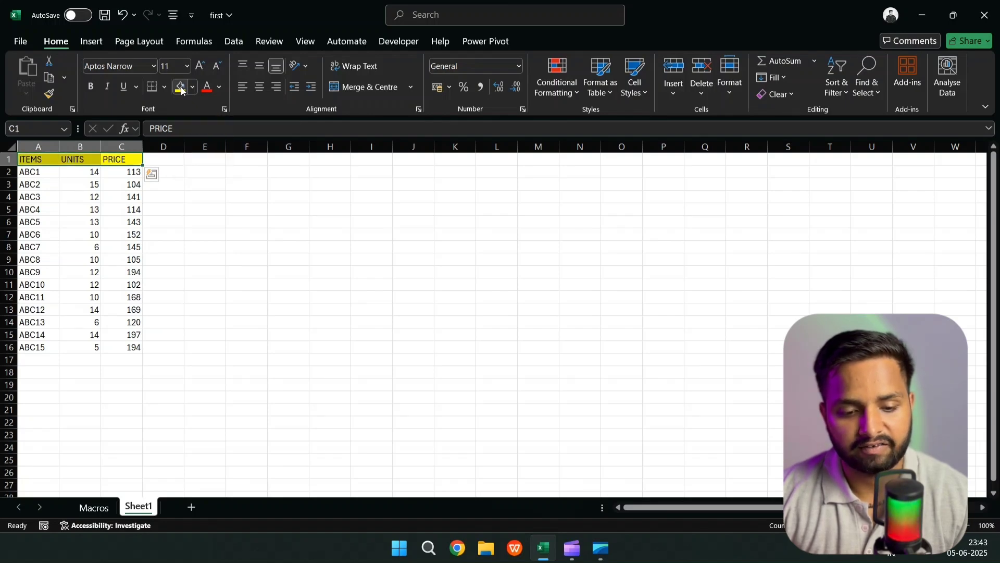
{"action": "left_click", "coordinate": [221, 167]}
{"action": "scroll", "coordinate": [160, 231], "scroll_direction": "up", "scroll_amount": 1, "text": "ctrl"}
{"action": "scroll", "coordinate": [160, 232], "scroll_direction": "up", "scroll_amount": 1, "text": "ctrl"}
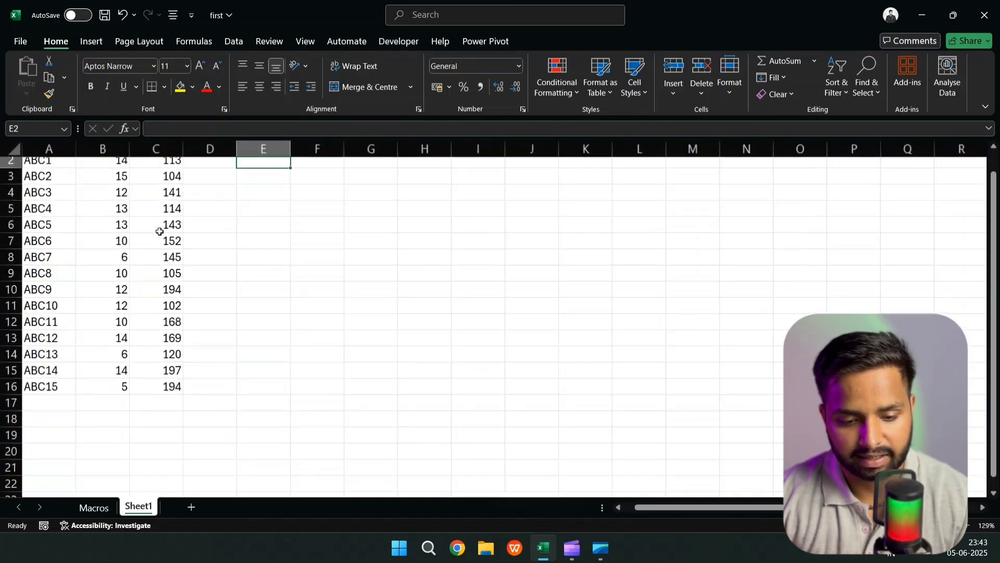
{"action": "scroll", "coordinate": [159, 231], "scroll_direction": "up", "scroll_amount": 2}
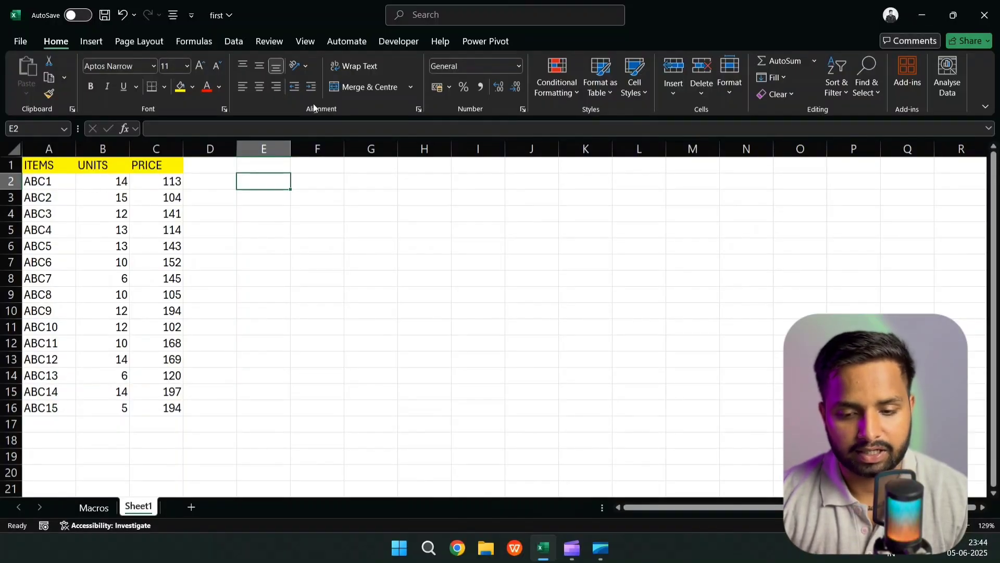
Step: Select cell A2 with ABC1 and turn on relative references for macro recording
{"action": "left_click", "coordinate": [395, 43]}
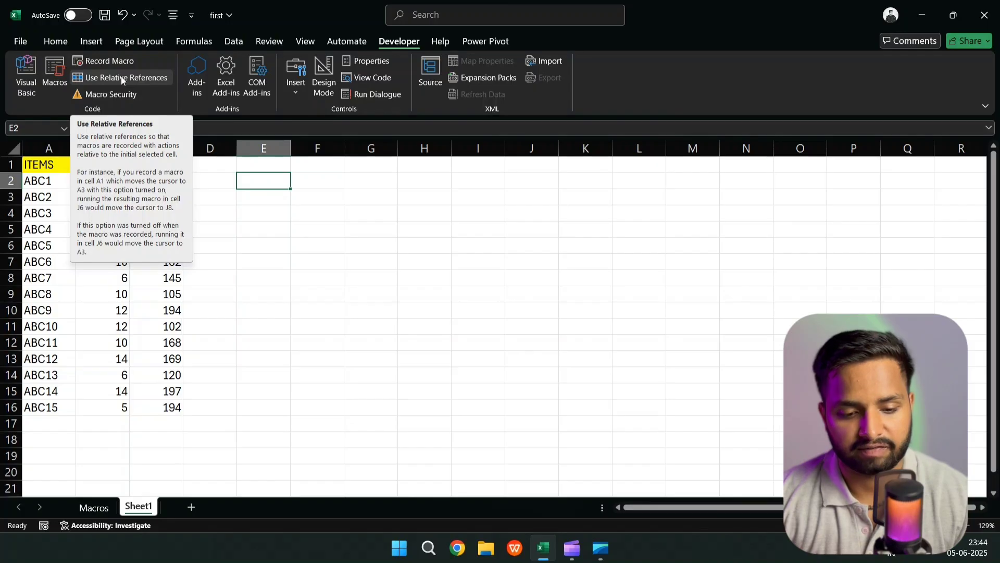
{"action": "left_click", "coordinate": [49, 177]}
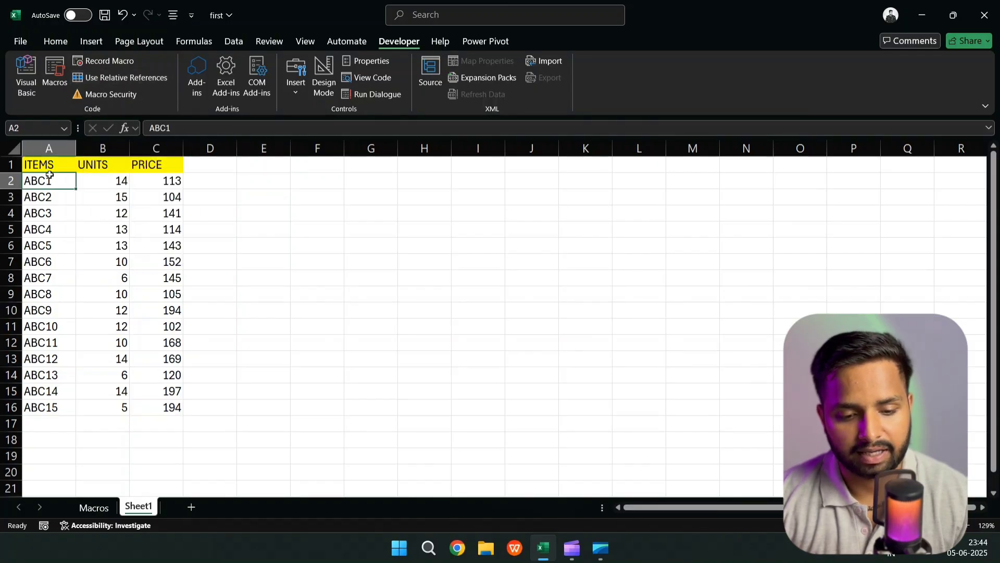
{"action": "left_click", "coordinate": [120, 79]}
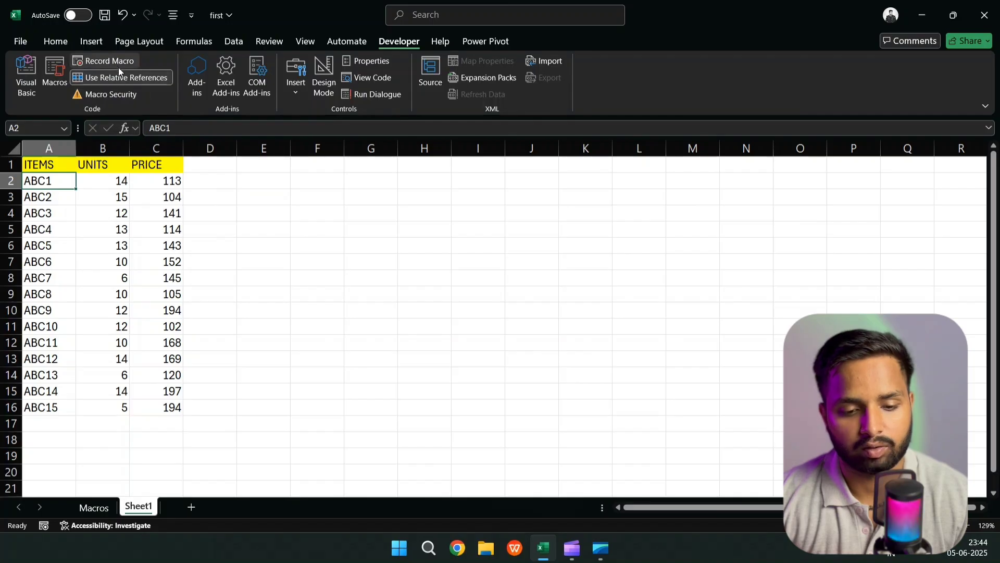
Step: Start recording a macro named RELATIVE_REF, stored in This Workbook
{"action": "left_click", "coordinate": [117, 61]}
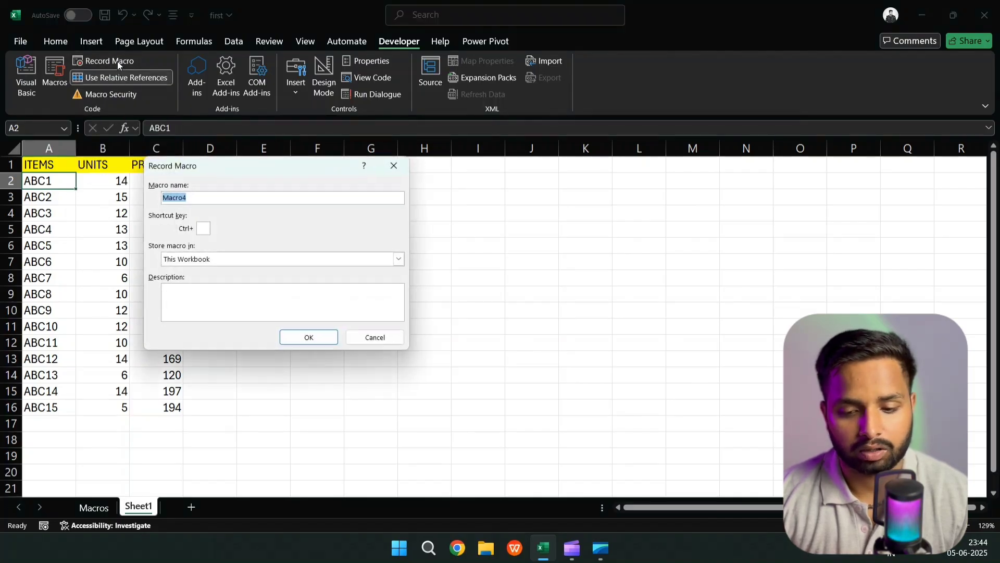
{"action": "left_click", "coordinate": [261, 200]}
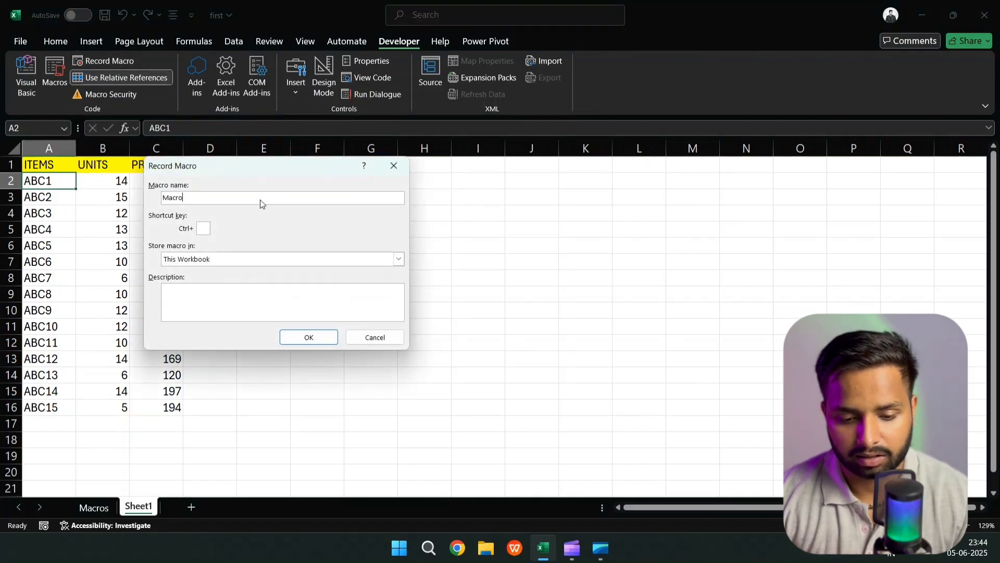
{"action": "key", "text": "BackSpace"}
{"action": "key", "text": "BackSpace"}
{"action": "key", "text": "BackSpace"}
{"action": "key", "text": "BackSpace"}
{"action": "key", "text": "BackSpace"}
{"action": "type", "text": "RELATIVE"}
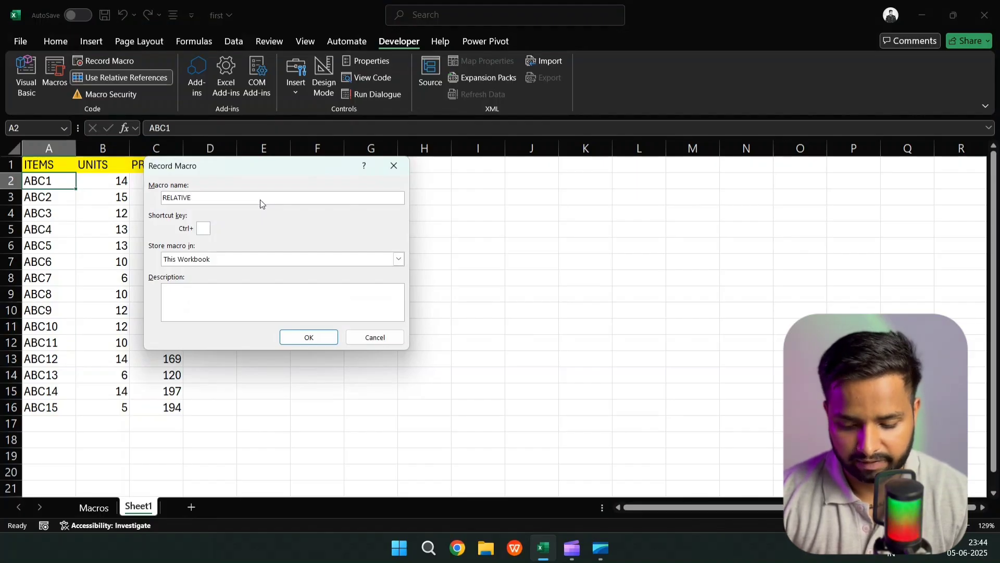
{"action": "type", "text": "_REF"}
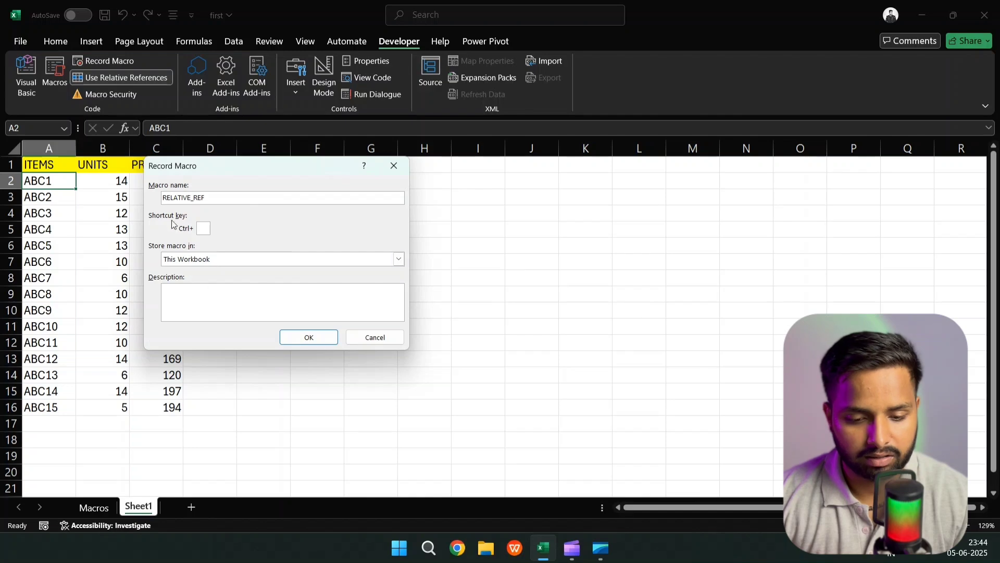
{"action": "left_click", "coordinate": [313, 336]}
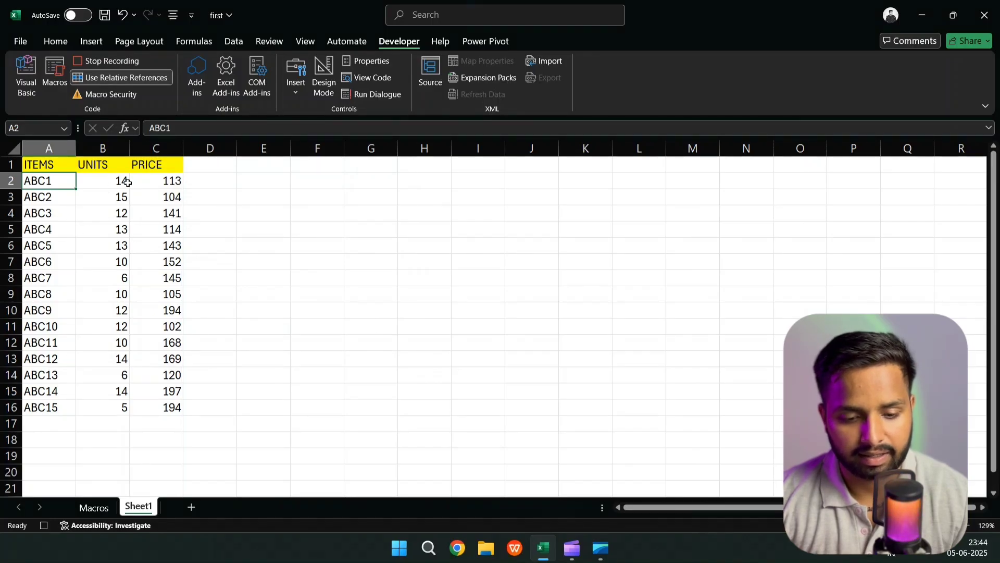
Step: Insert a blank row below the ABC1 row and merge and centre its cells A3:C3
{"action": "right_click", "coordinate": [12, 197]}
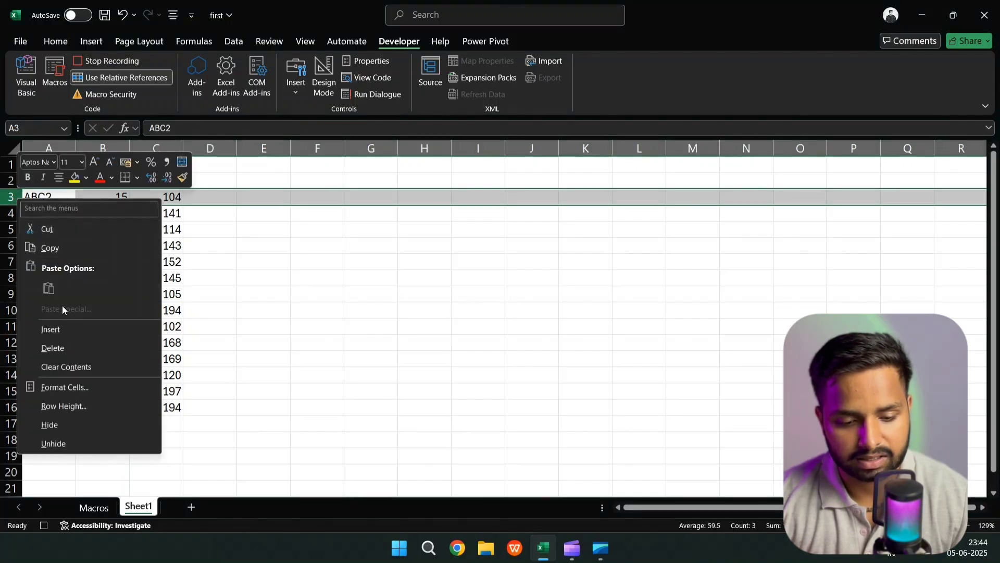
{"action": "left_click", "coordinate": [64, 325]}
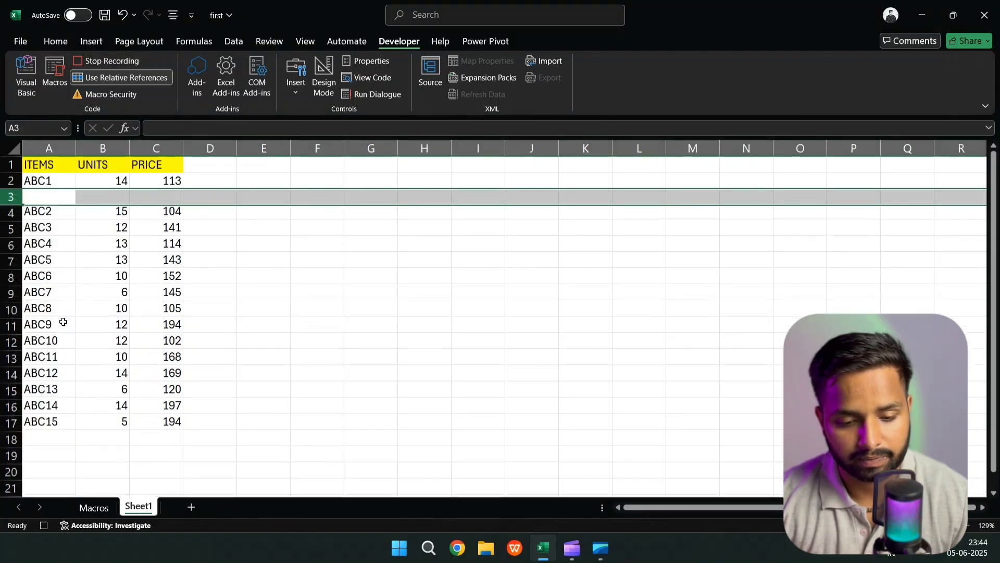
{"action": "left_click", "coordinate": [53, 198]}
{"action": "key", "text": "shift+Right"}
{"action": "key", "text": "shift+Right"}
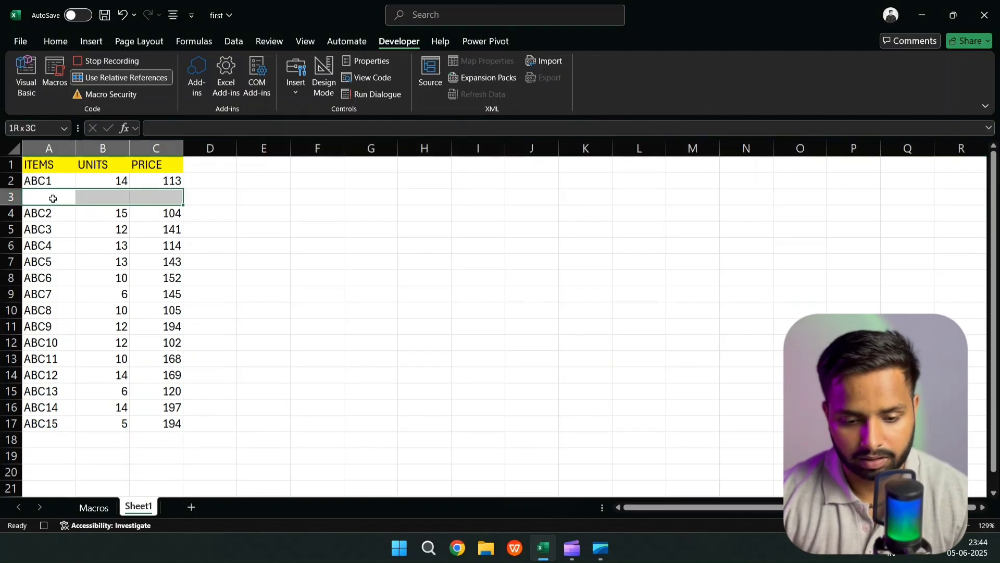
{"action": "left_click", "coordinate": [63, 44]}
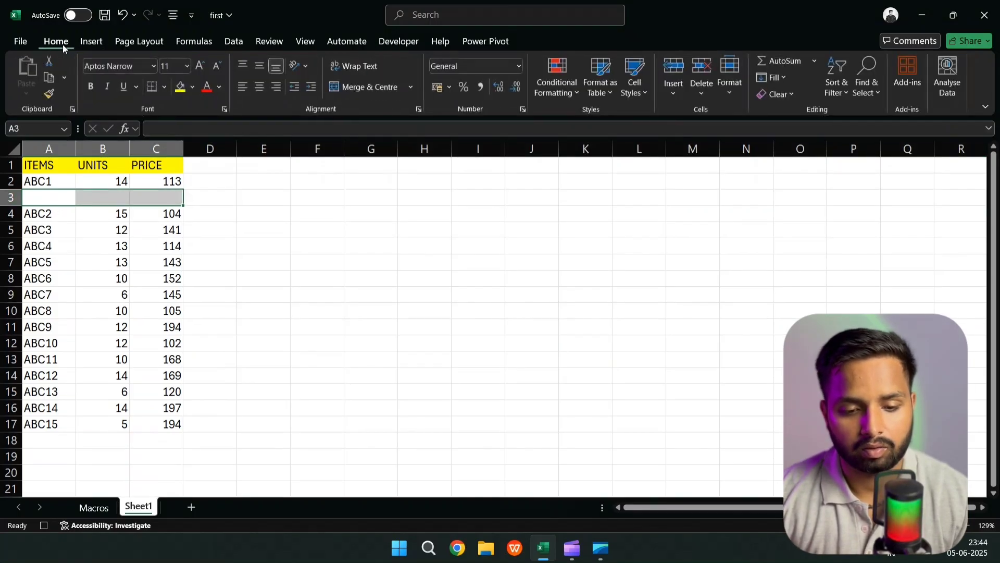
{"action": "left_click", "coordinate": [348, 86]}
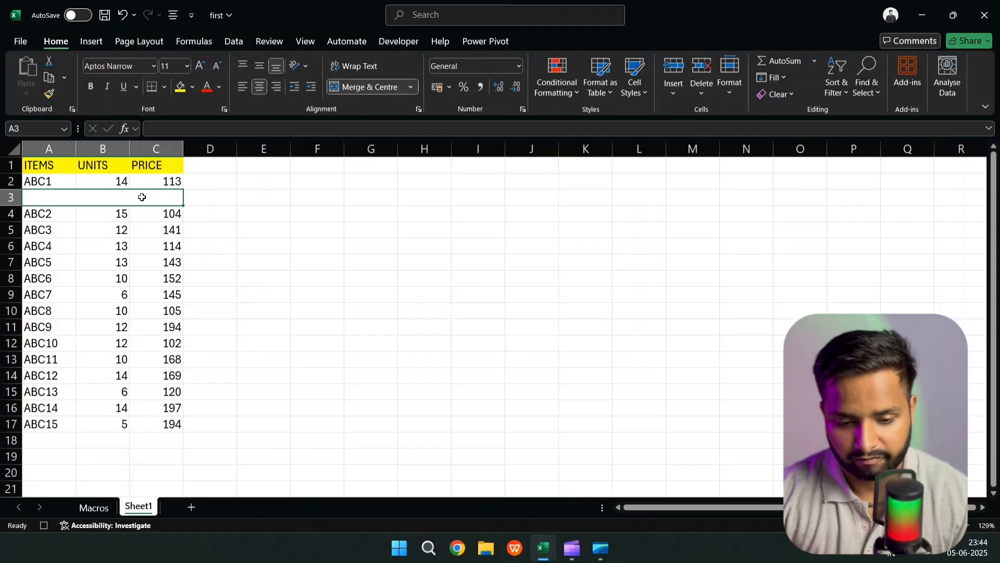
Step: Enter the formula =TEXT(B2*C2,"##,##,#") in the merged cell A3 below the ABC1 row
{"action": "type", "text": "=TE"}
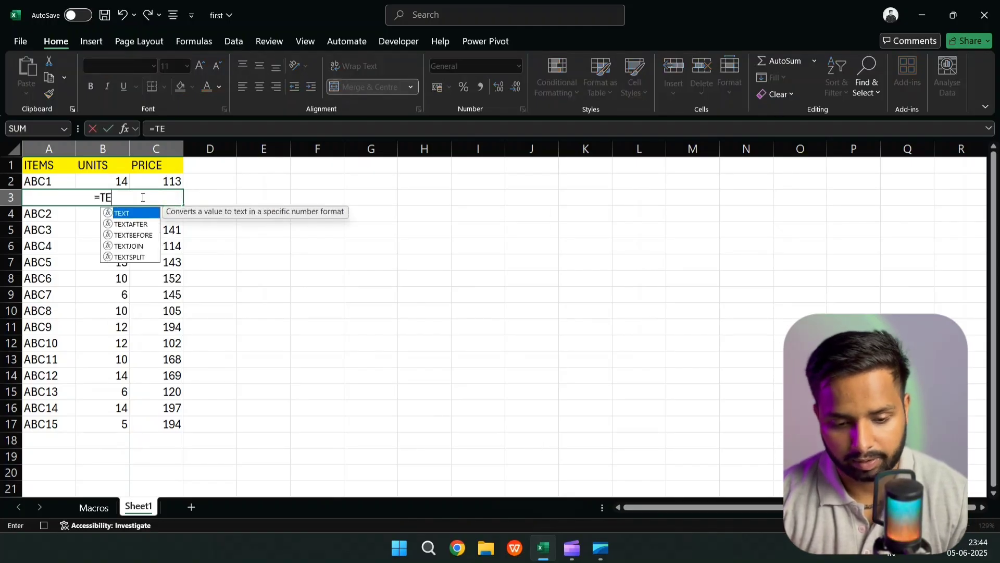
{"action": "type", "text": "XT("}
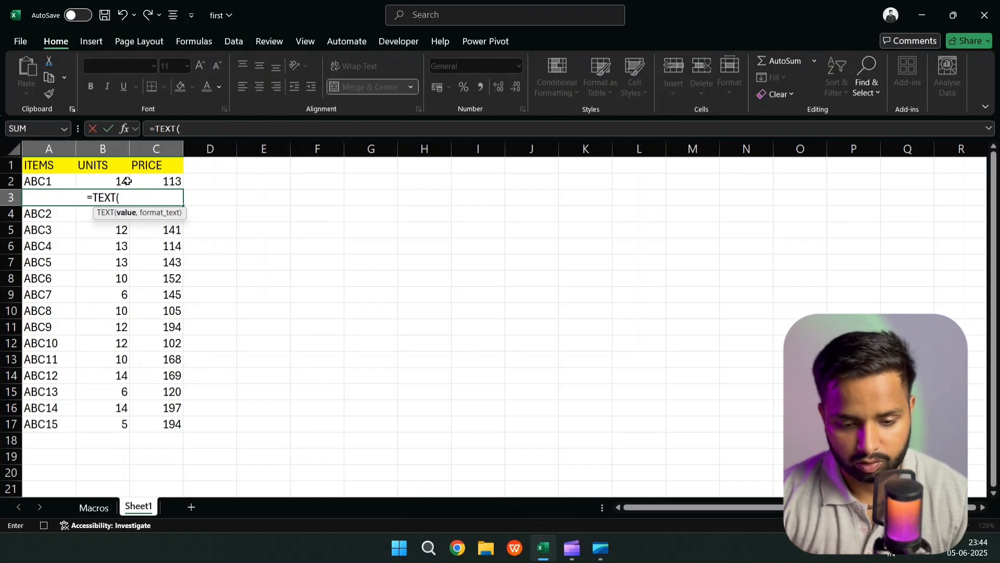
{"action": "left_click", "coordinate": [128, 182]}
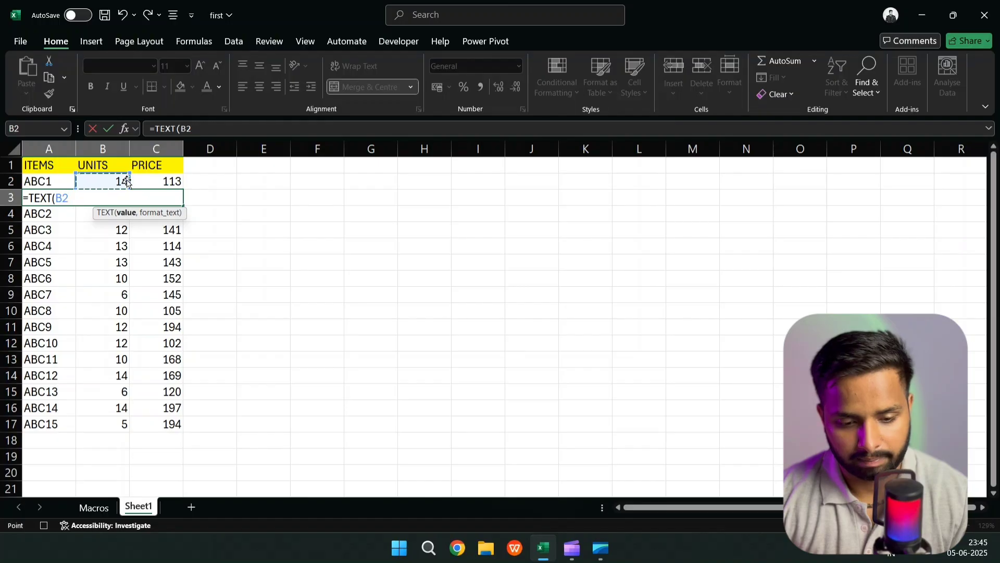
{"action": "type", "text": "*"}
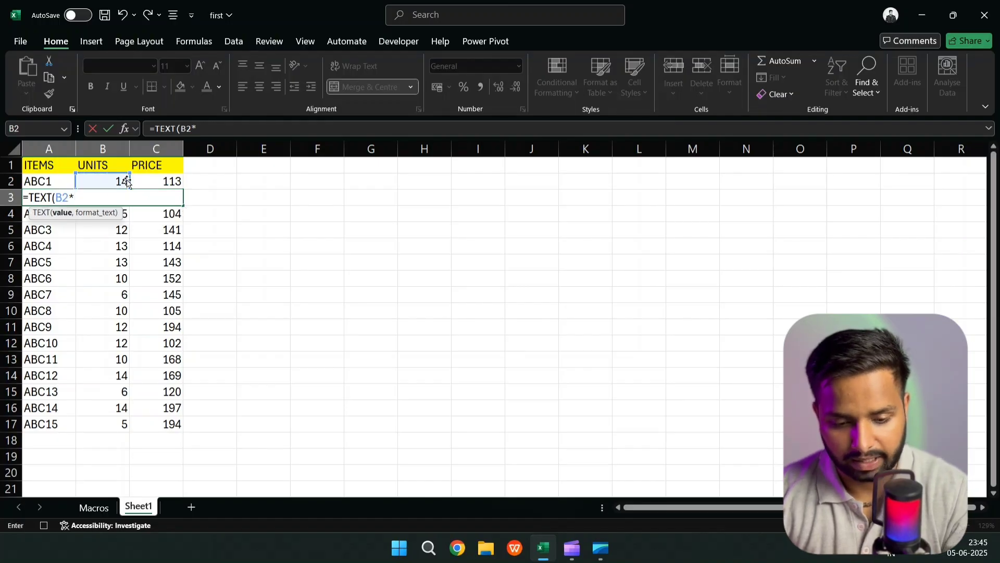
{"action": "left_click", "coordinate": [168, 181]}
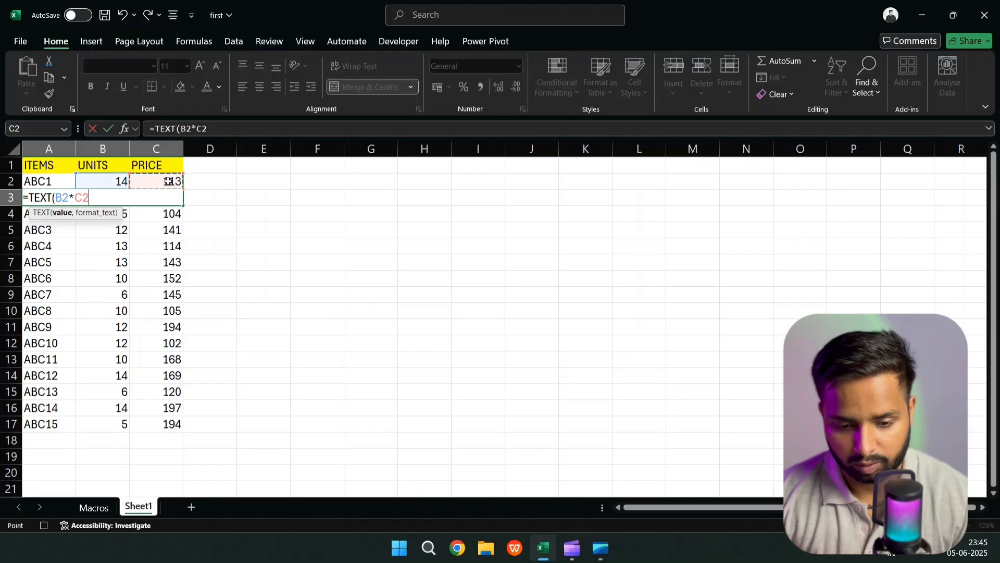
{"action": "type", "text": ","}
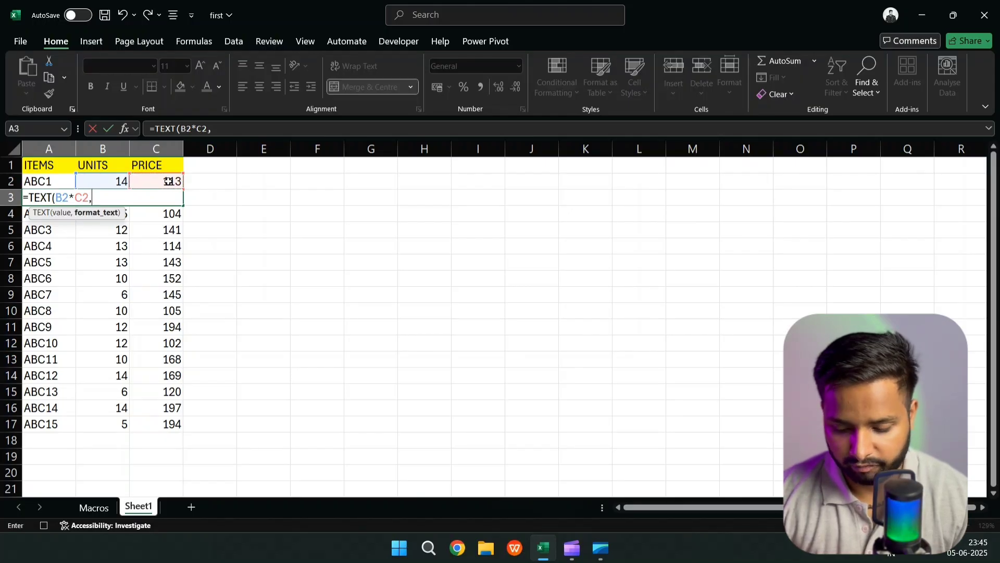
{"action": "type", "text": "\"33"}
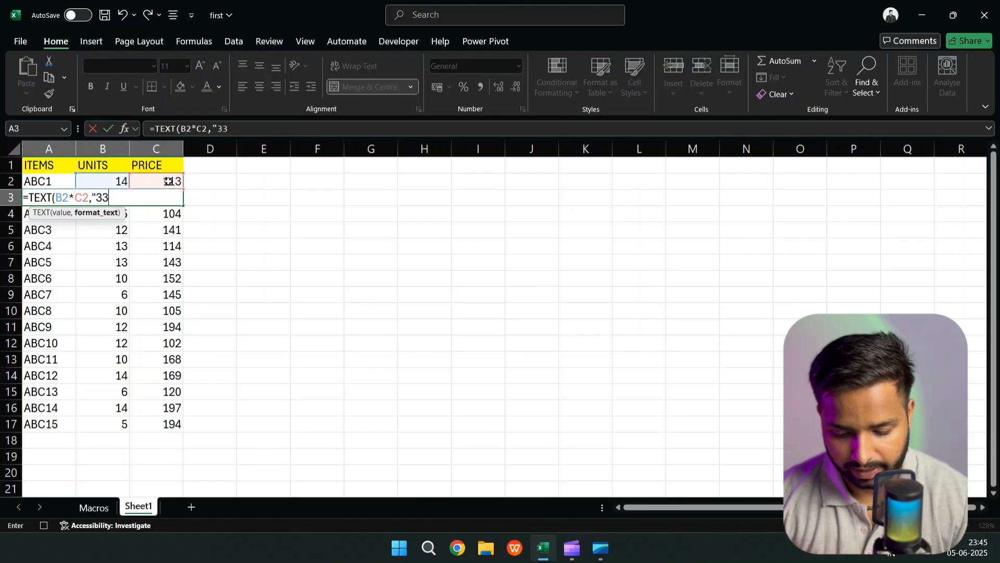
{"action": "type", "text": ",33"}
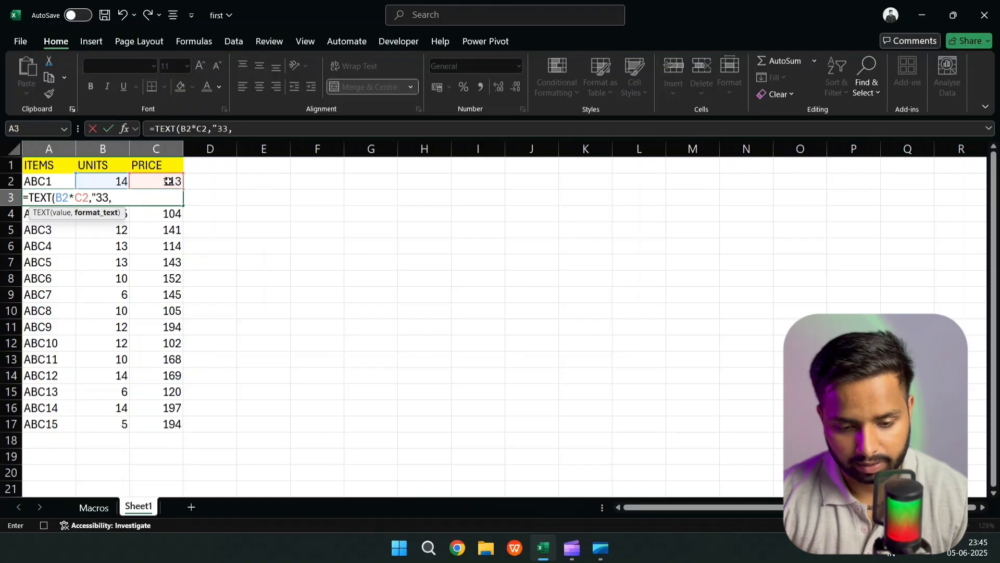
{"action": "key", "text": "BackSpace"}
{"action": "key", "text": "BackSpace"}
{"action": "key", "text": "BackSpace"}
{"action": "type", "text": "##"}
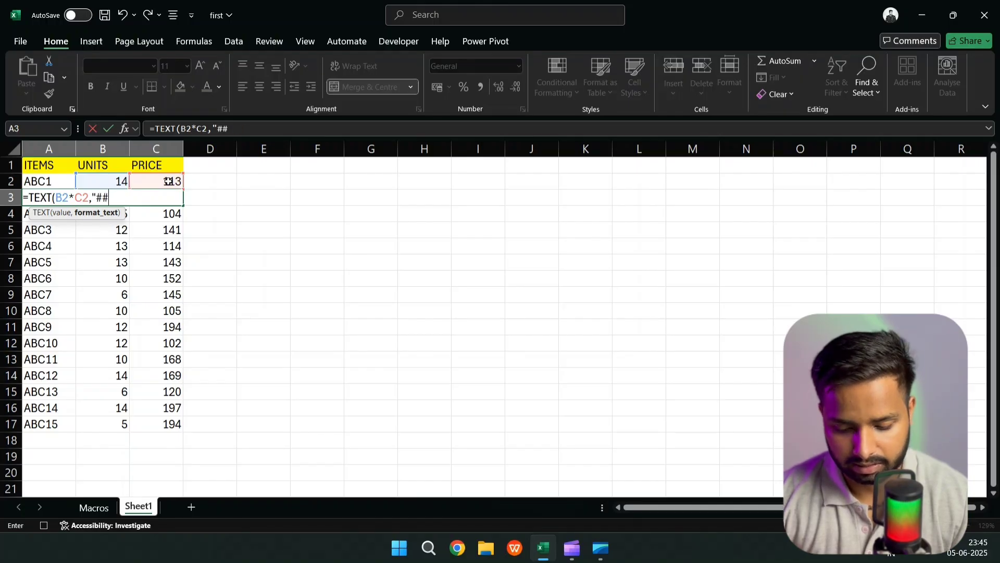
{"action": "type", "text": ",##,"}
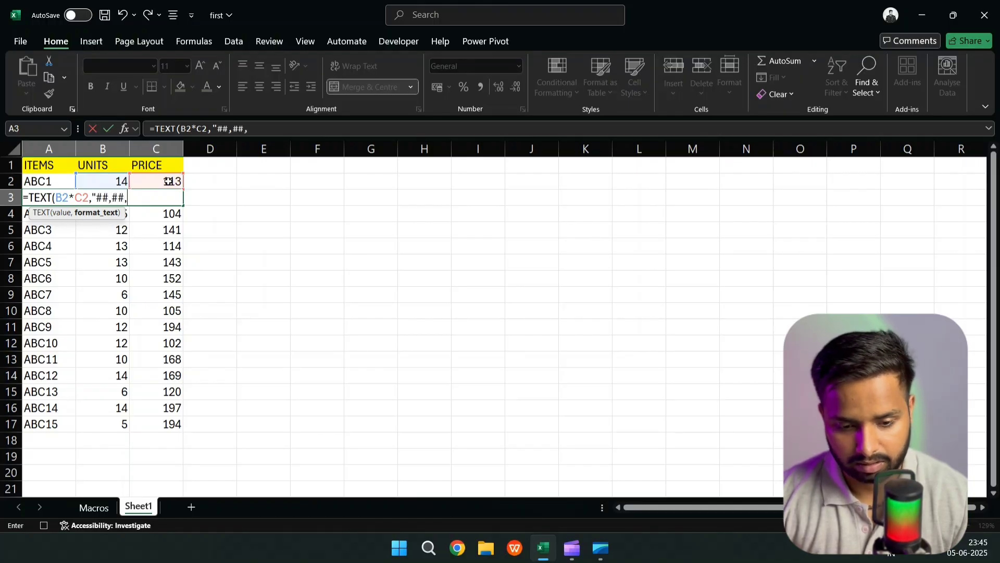
{"action": "type", "text": "#"}
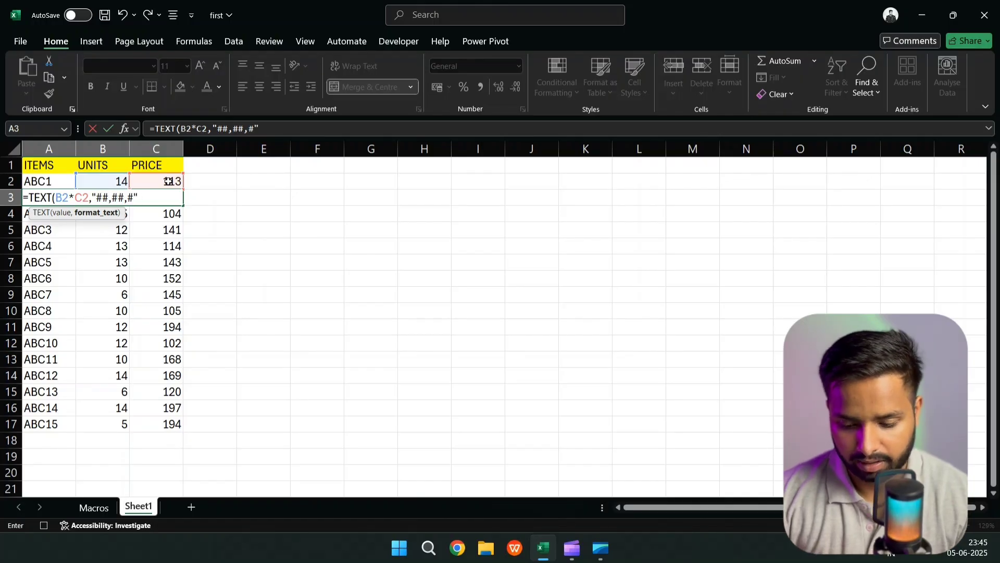
{"action": "key", "text": "Return"}
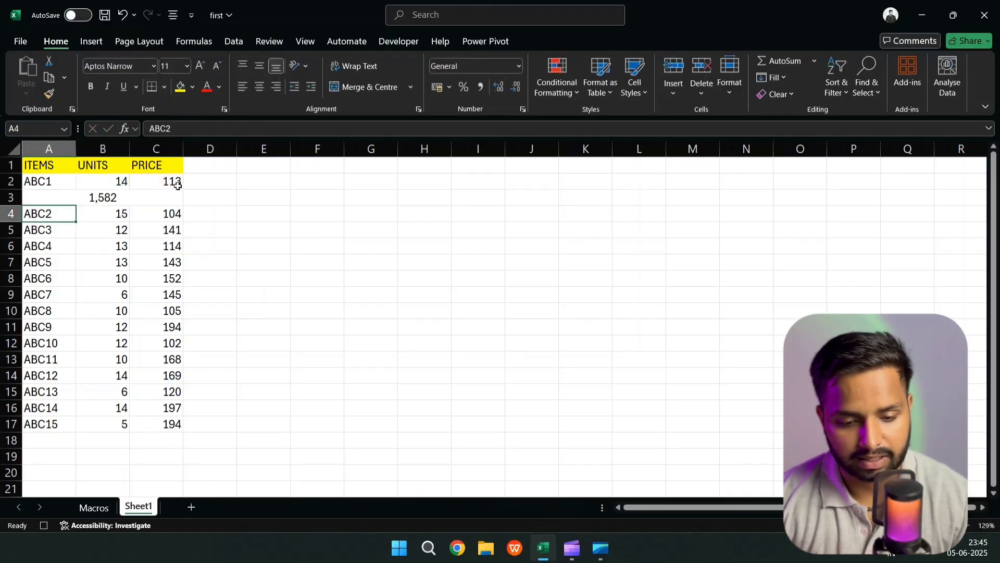
Step: Fill the merged cell A3:C3 with light orange
{"action": "left_click", "coordinate": [139, 197]}
{"action": "left_click", "coordinate": [192, 87]}
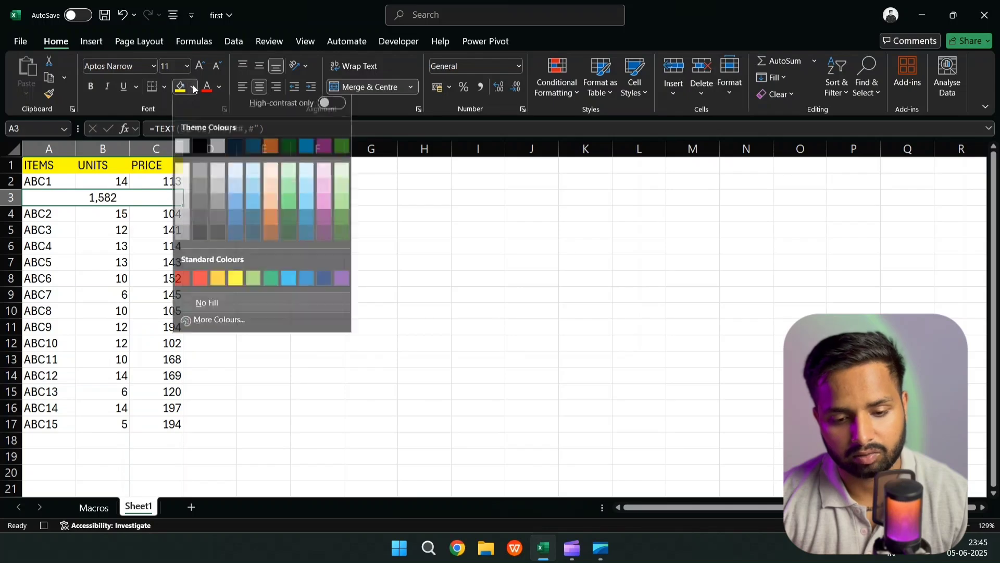
{"action": "left_click", "coordinate": [265, 206]}
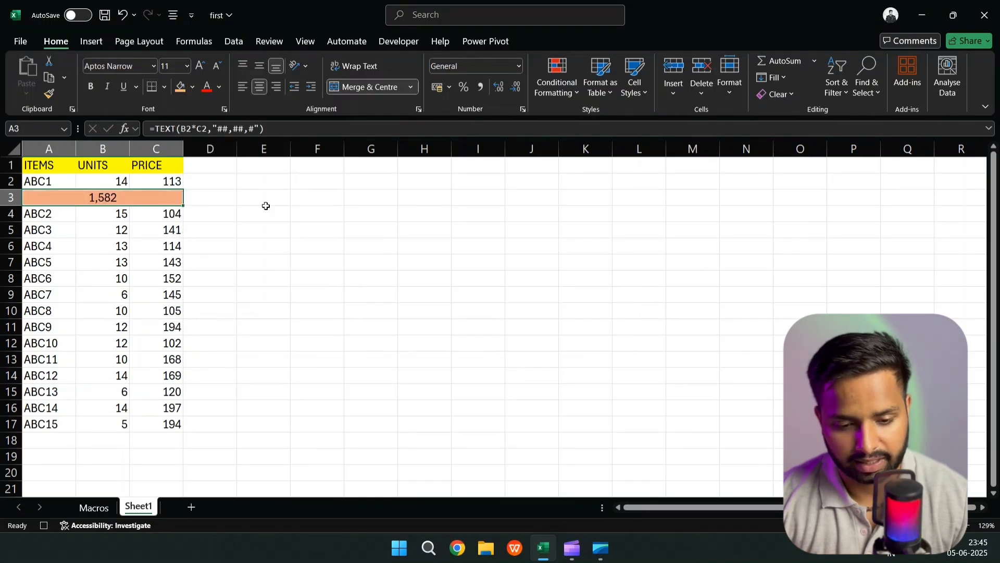
Step: Select cell D5 and stop recording the macro
{"action": "left_click", "coordinate": [201, 229]}
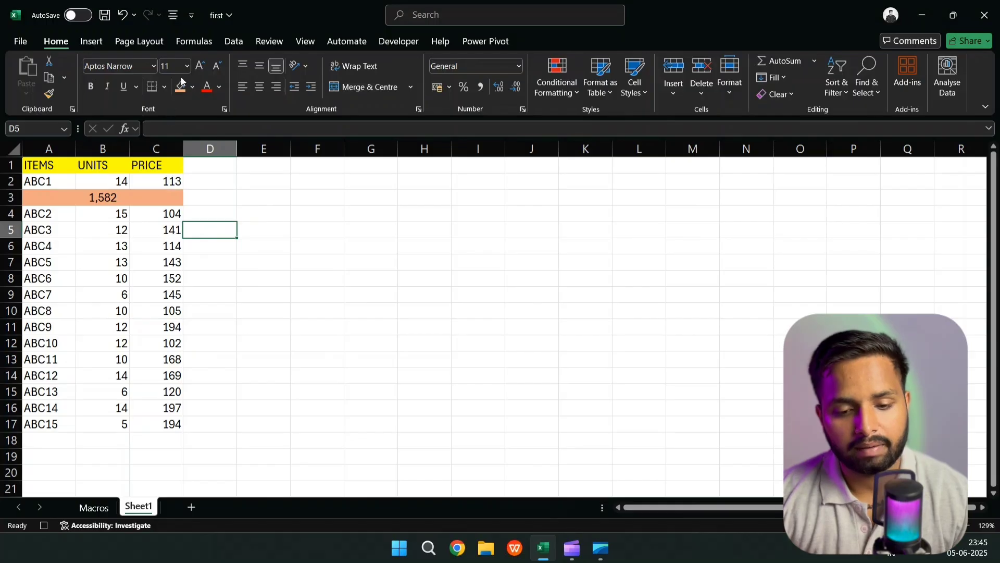
{"action": "left_click", "coordinate": [374, 44]}
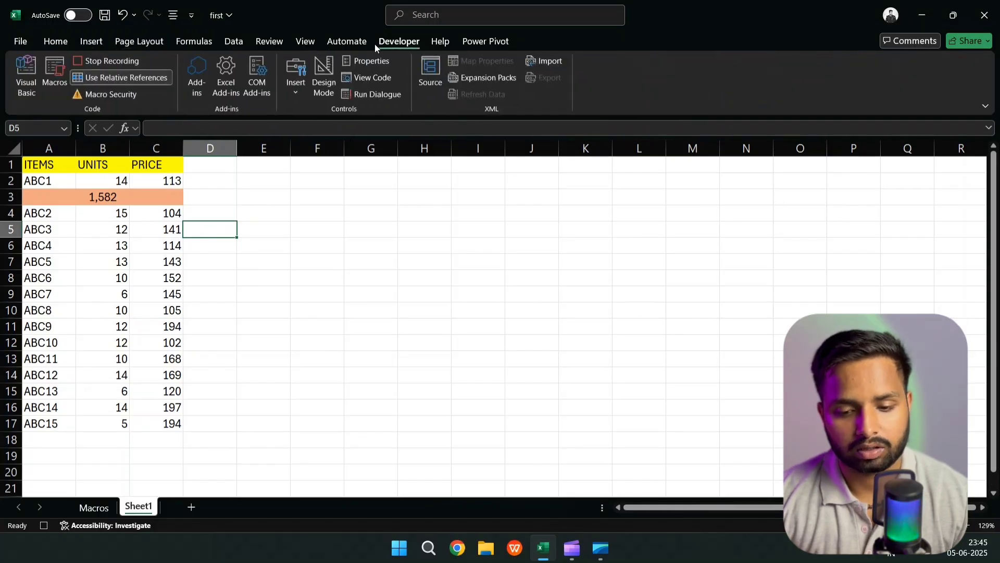
{"action": "left_click", "coordinate": [92, 60]}
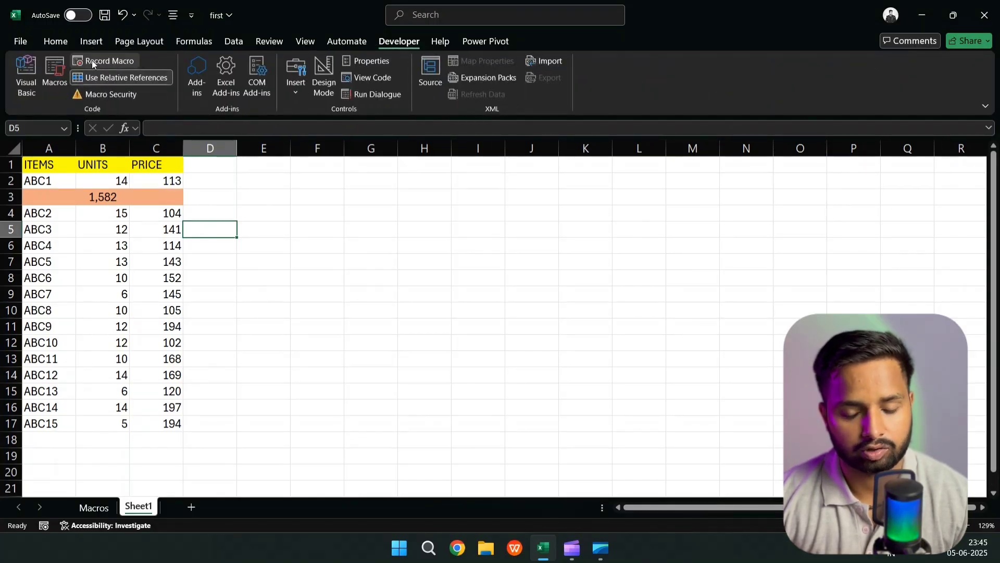
Step: Delete the merged formula row 3 below ABC1 from the sheet
{"action": "left_click", "coordinate": [10, 198]}
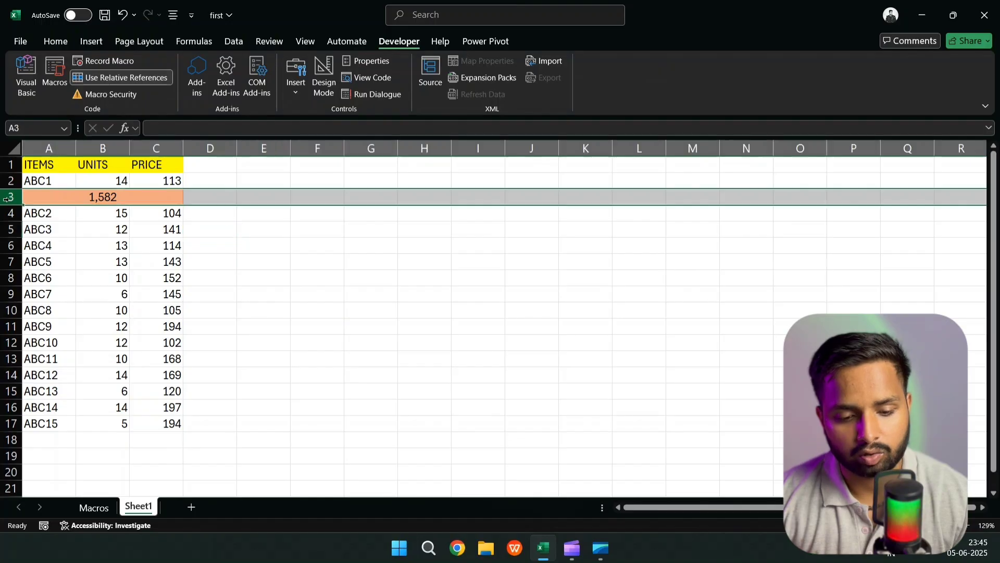
{"action": "right_click", "coordinate": [10, 201]}
{"action": "left_click", "coordinate": [62, 348]}
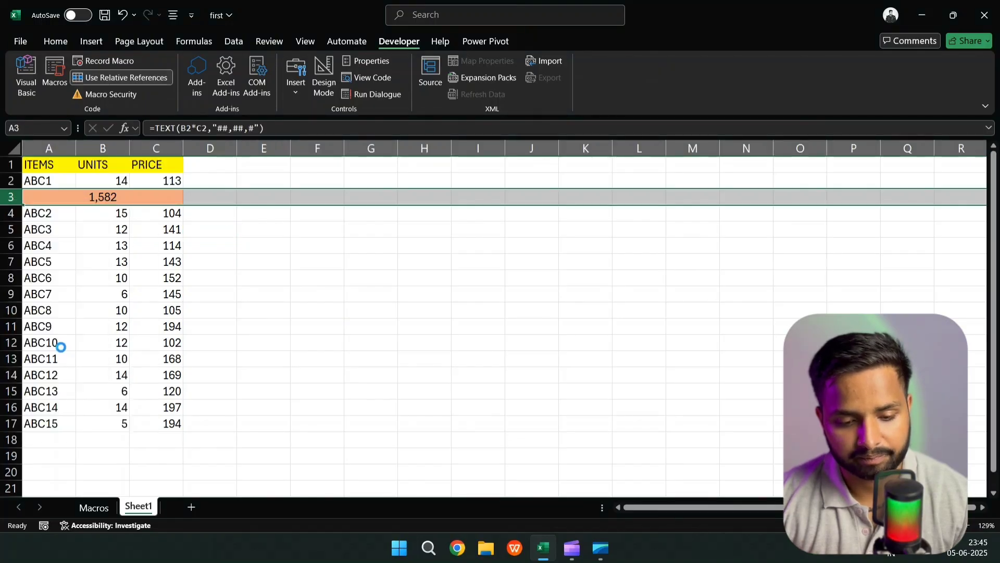
Step: Run the RELATIVE_REF macro from cell A6, the ABC5 item
{"action": "left_click", "coordinate": [34, 246]}
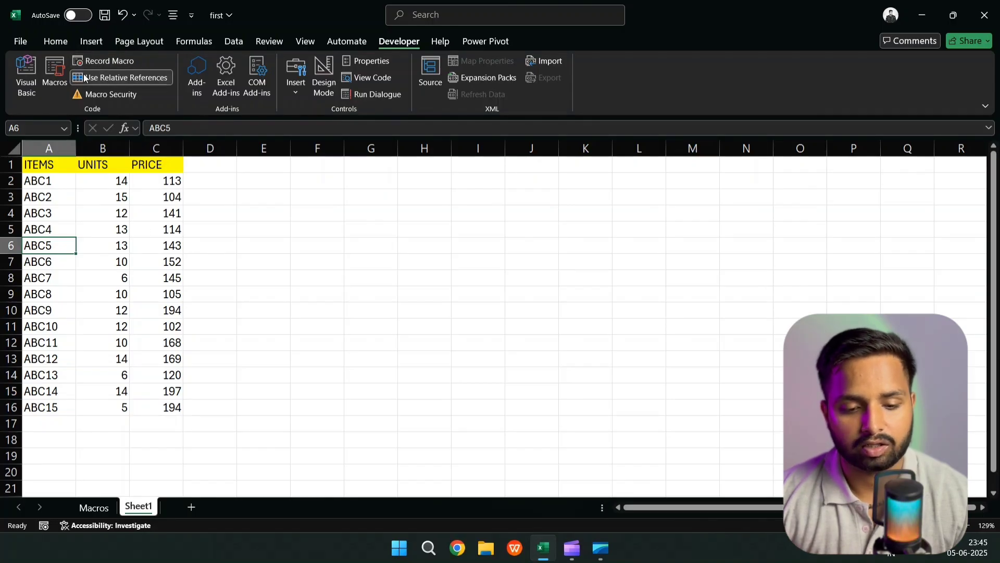
{"action": "left_click", "coordinate": [60, 75]}
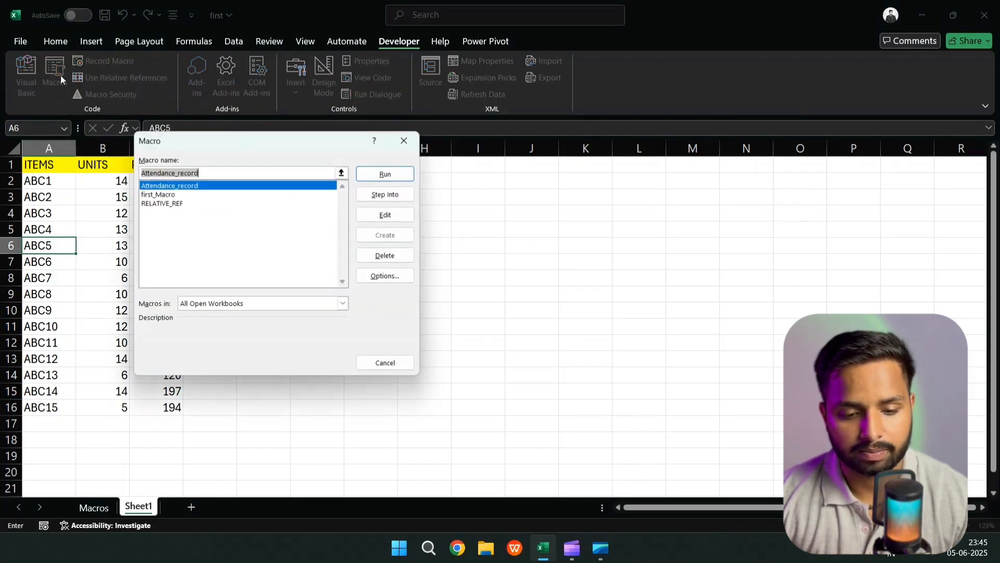
{"action": "left_click", "coordinate": [176, 204]}
{"action": "left_click", "coordinate": [405, 173]}
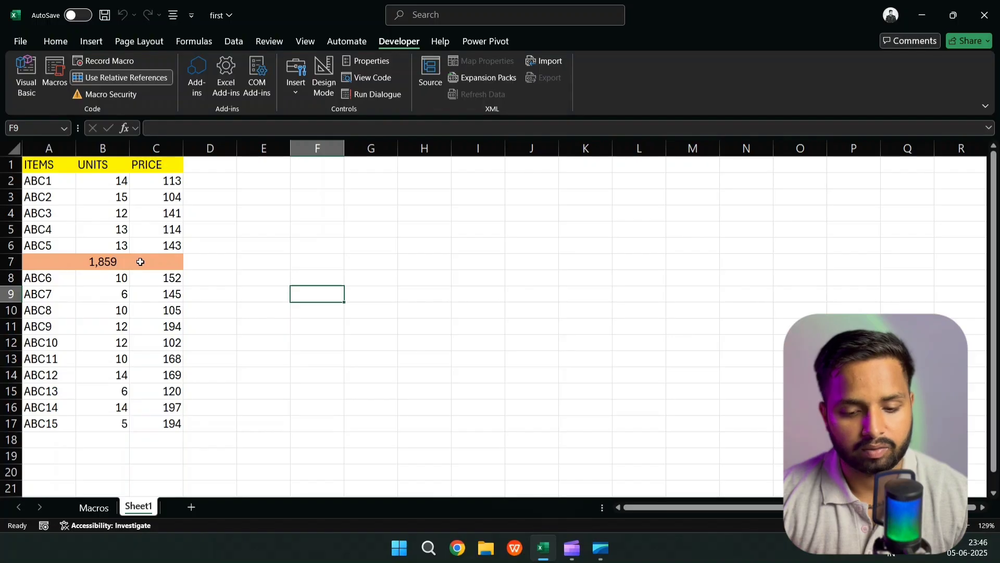
Step: Run the RELATIVE_REF macro from cell A11, the ABC9 item
{"action": "left_click", "coordinate": [40, 327]}
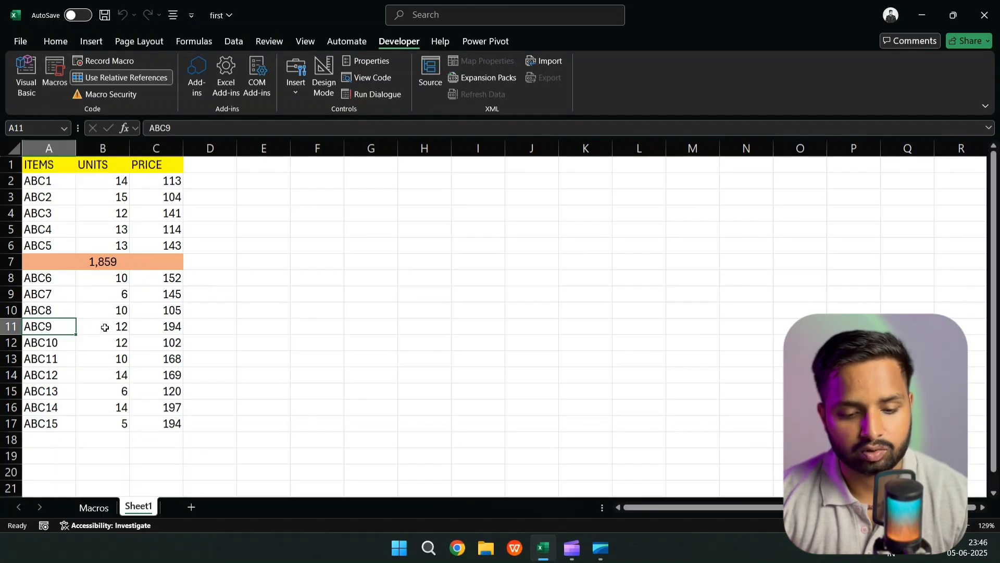
{"action": "left_click", "coordinate": [57, 79]}
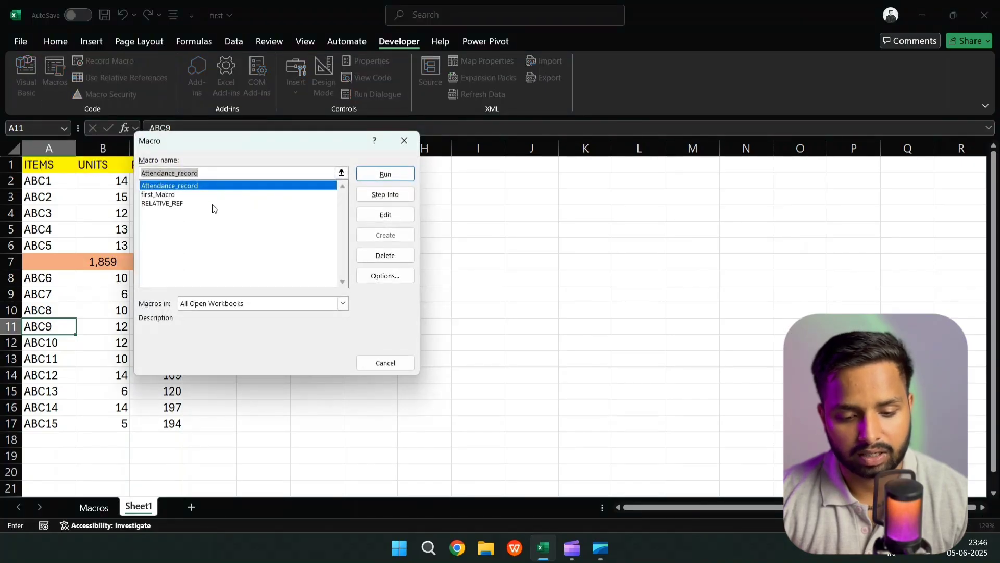
{"action": "left_click", "coordinate": [213, 203]}
{"action": "left_click", "coordinate": [373, 175]}
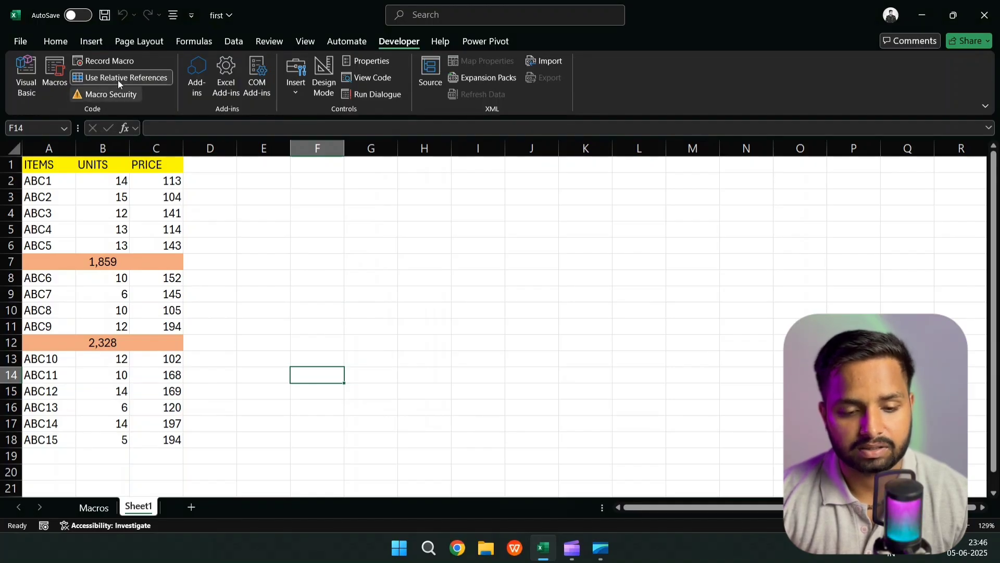
Step: Draw a rounded rectangle about 1.17 cm high and 4.92 cm wide over columns E to H, rows 2 to 4
{"action": "left_click", "coordinate": [92, 42]}
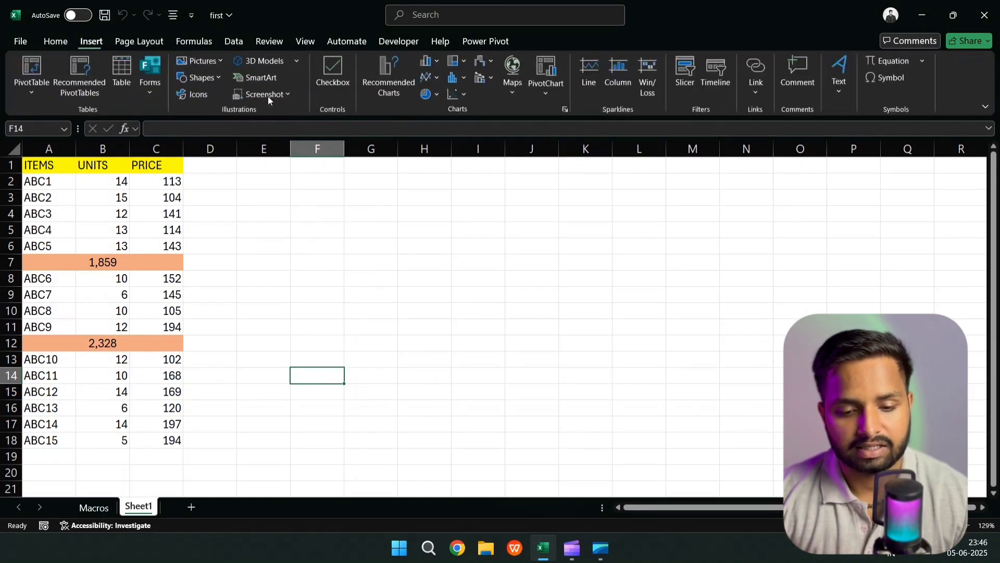
{"action": "left_click", "coordinate": [221, 77]}
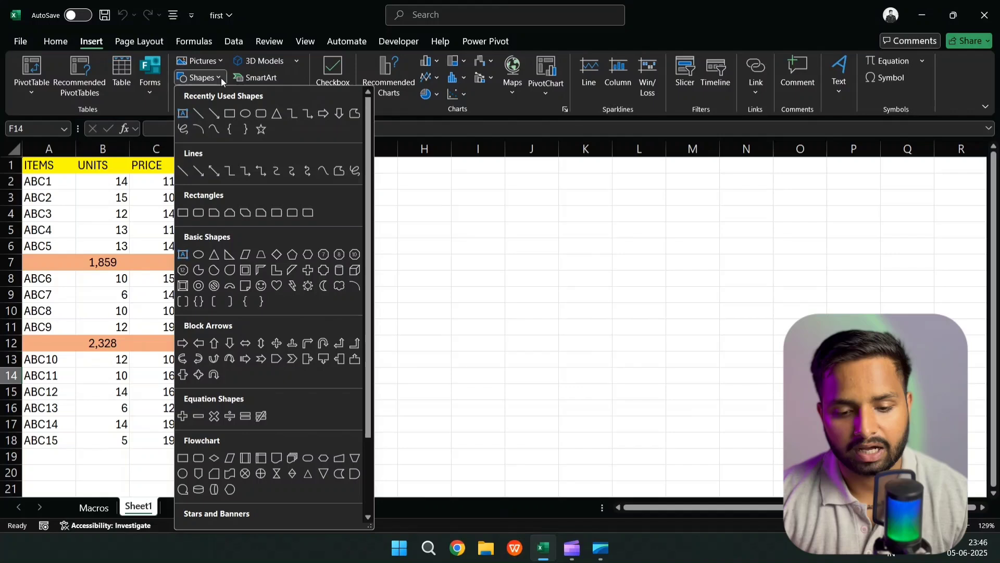
{"action": "left_click", "coordinate": [261, 114]}
{"action": "mouse_move", "coordinate": [287, 179]}
{"action": "left_mouse_down"}
{"action": "mouse_move", "coordinate": [348, 203]}
{"action": "mouse_move", "coordinate": [445, 217]}
{"action": "left_mouse_up"}
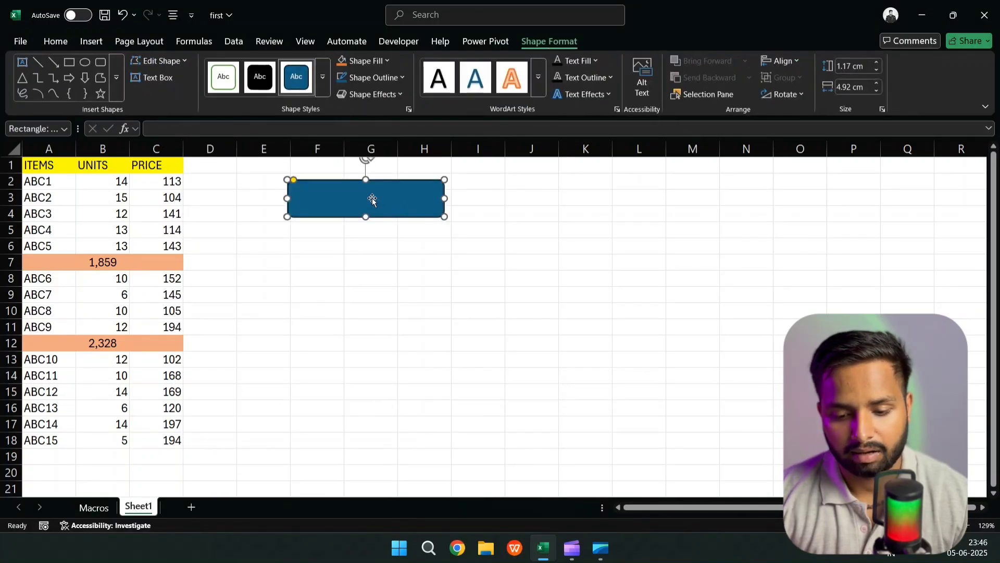
Step: Label the rounded rectangle with the text CALCULATE PRICE
{"action": "type", "text": "CALC"}
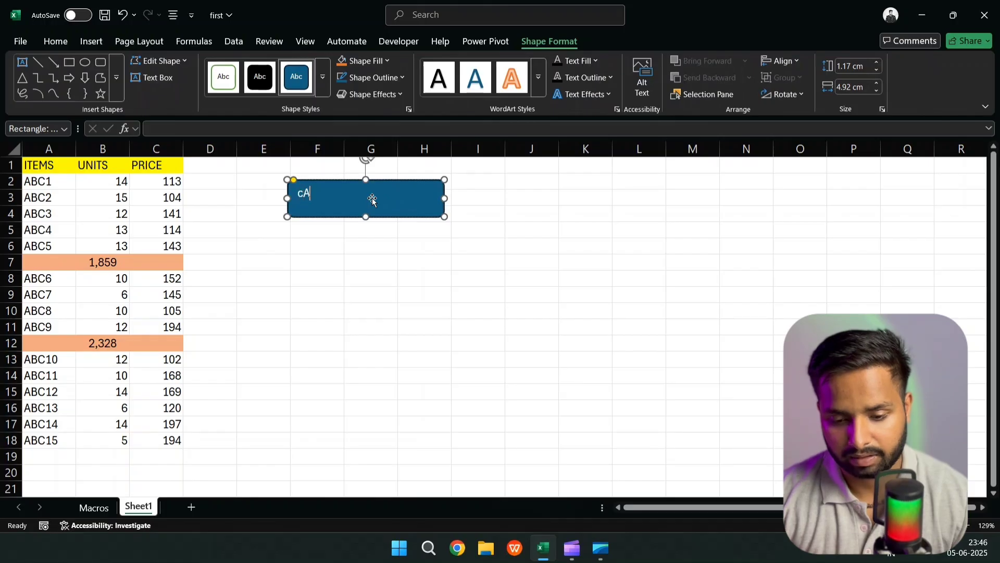
{"action": "type", "text": "U"}
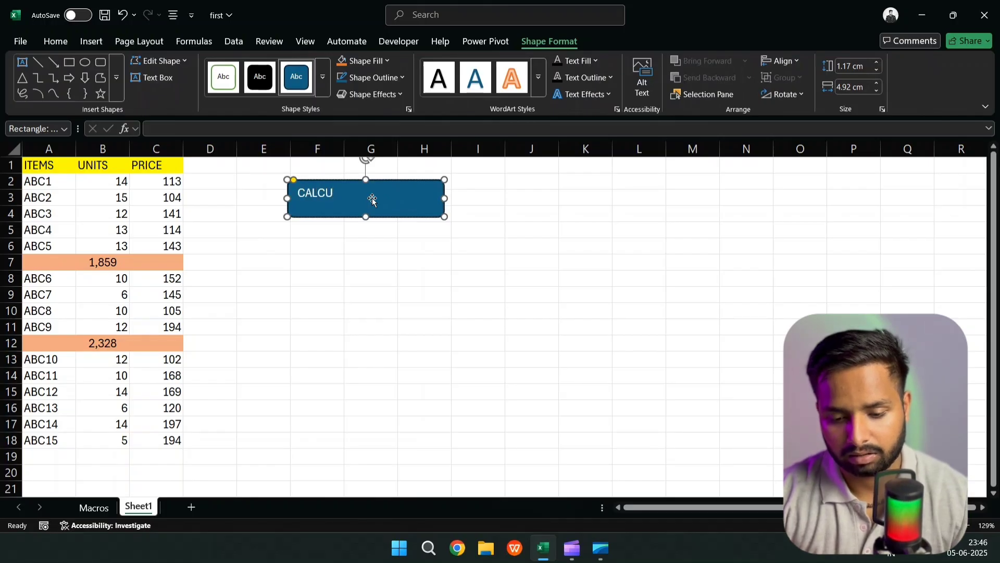
{"action": "type", "text": "LATE PRICE"}
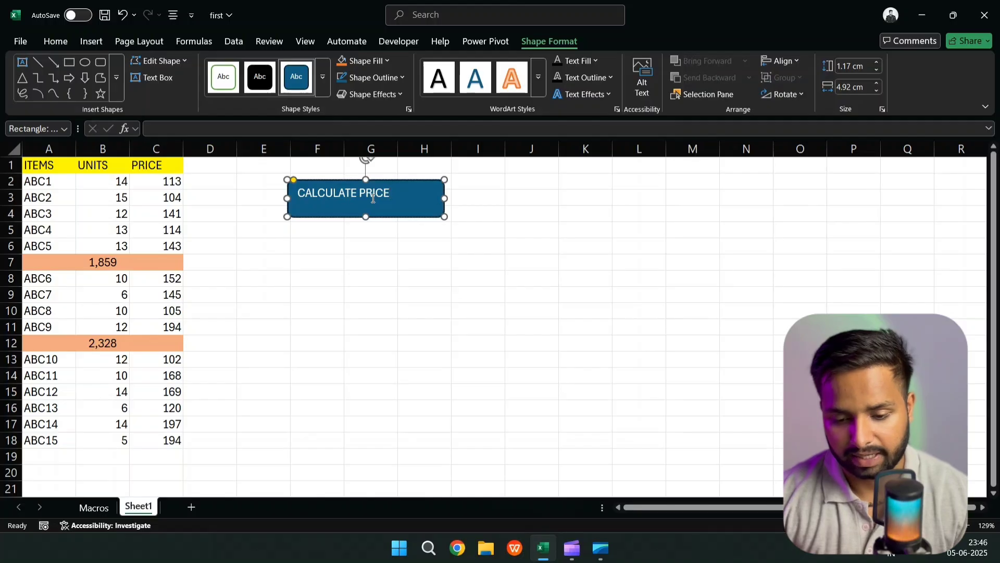
{"action": "left_click", "coordinate": [395, 247]}
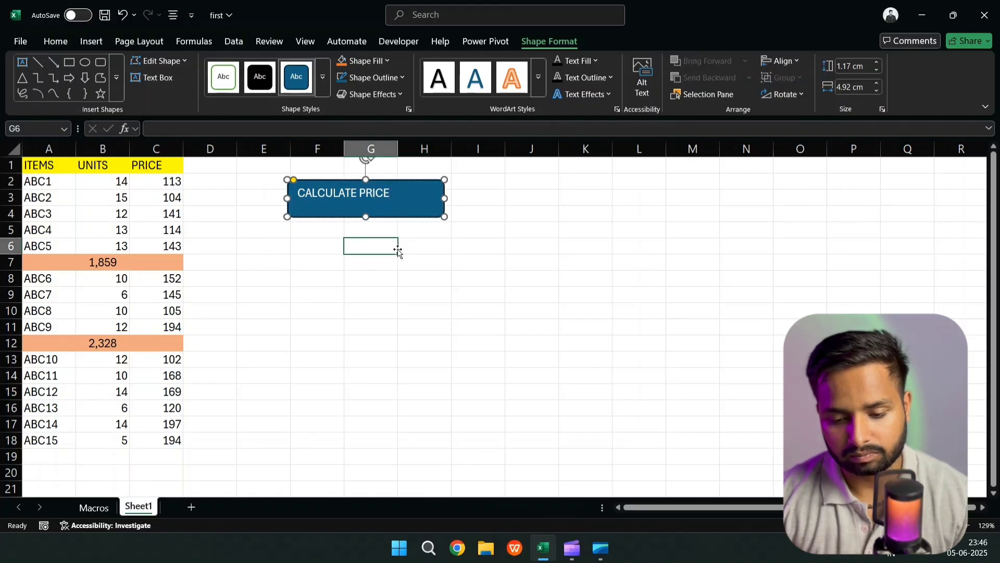
Step: Centre the rounded rectangle's text horizontally and vertically and increase its font size to 12
{"action": "left_click", "coordinate": [397, 203]}
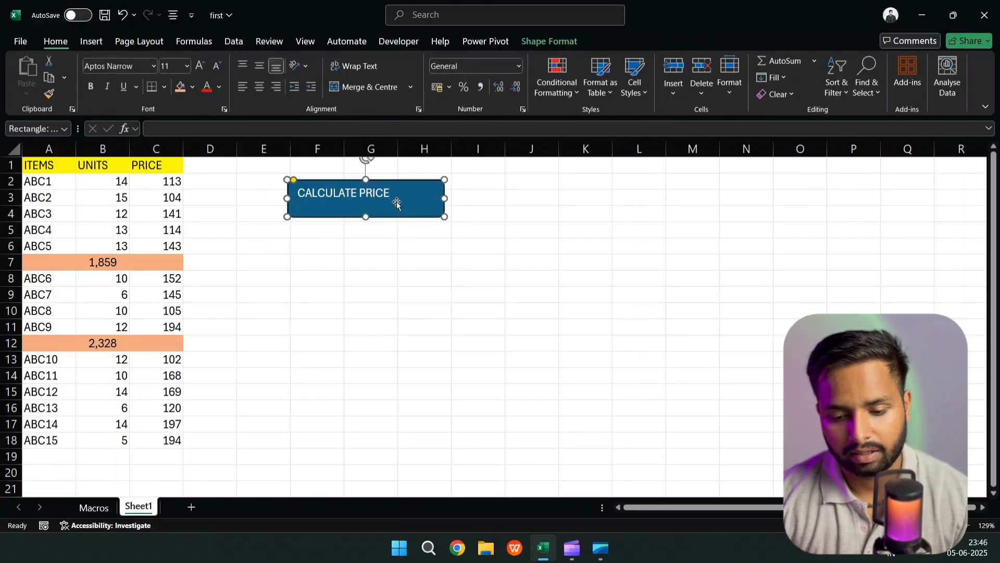
{"action": "left_click", "coordinate": [54, 43]}
{"action": "left_click", "coordinate": [260, 87]}
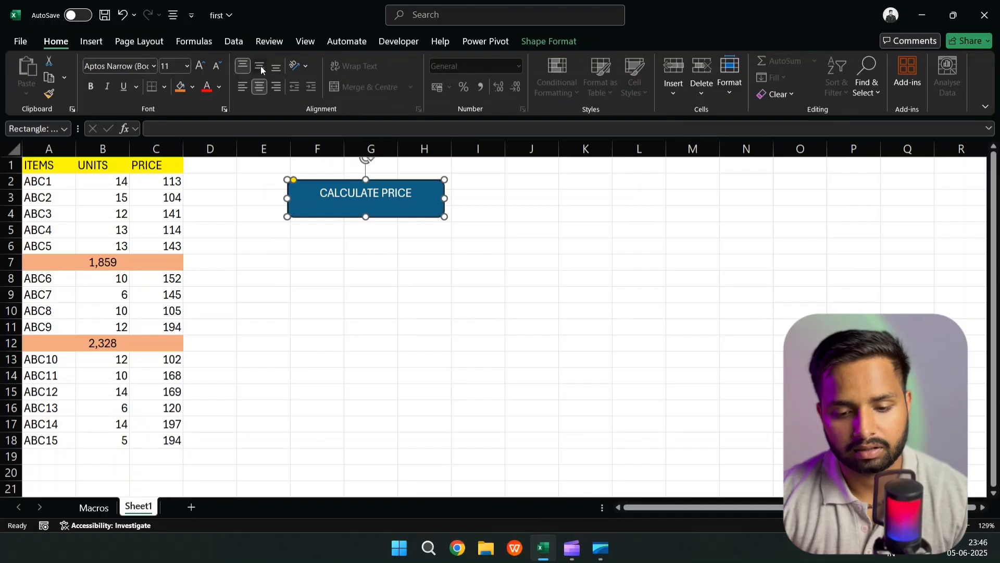
{"action": "left_click", "coordinate": [261, 67]}
{"action": "left_click", "coordinate": [201, 63]}
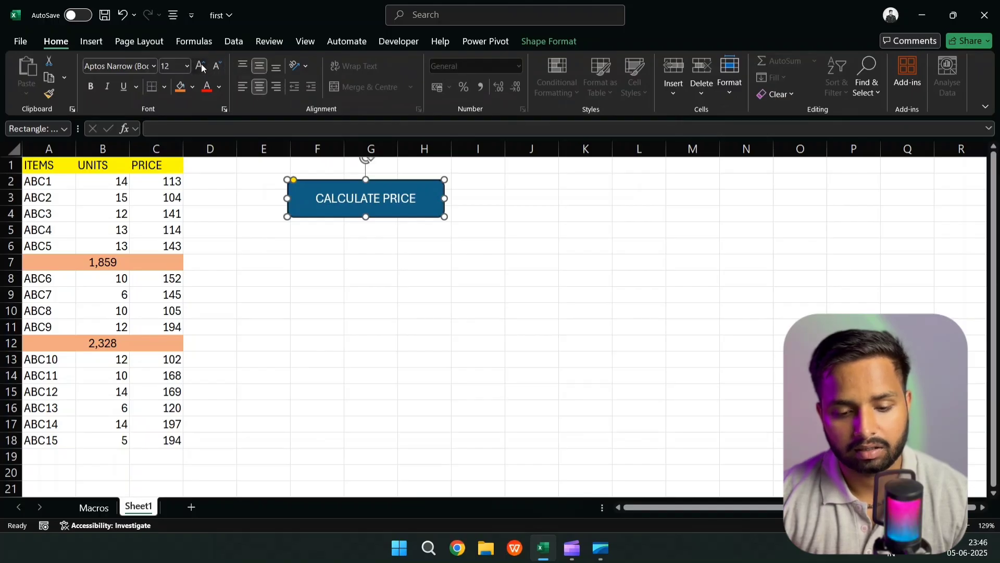
Step: Increase the CALCULATE PRICE text's font size to 14 and make it bold
{"action": "left_click", "coordinate": [201, 64]}
{"action": "left_click", "coordinate": [85, 89]}
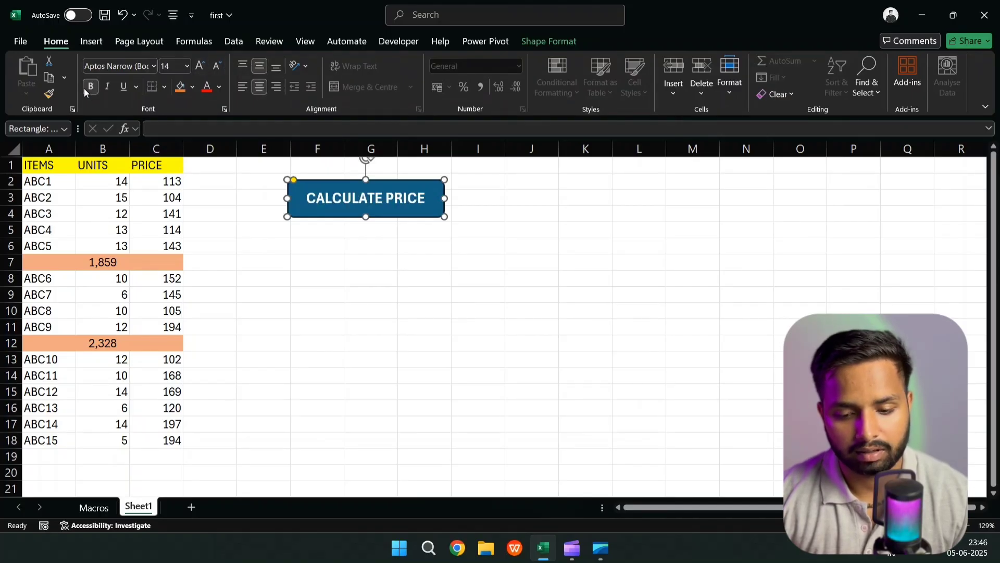
{"action": "left_click", "coordinate": [281, 247]}
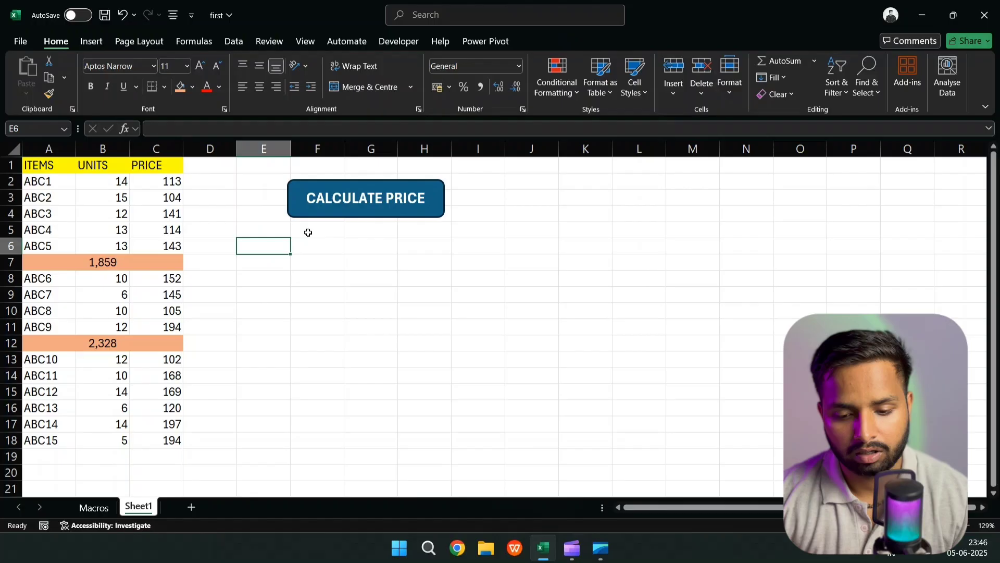
Step: Assign the RELATIVE_REF macro to the CALCULATE PRICE rounded rectangle and deselect the shape
{"action": "right_click", "coordinate": [322, 208]}
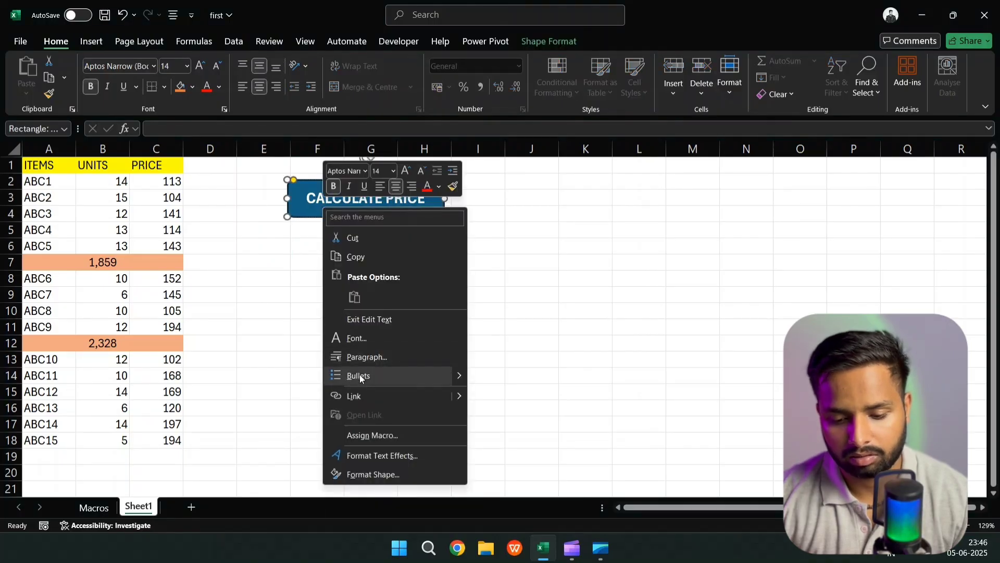
{"action": "key", "text": "Escape"}
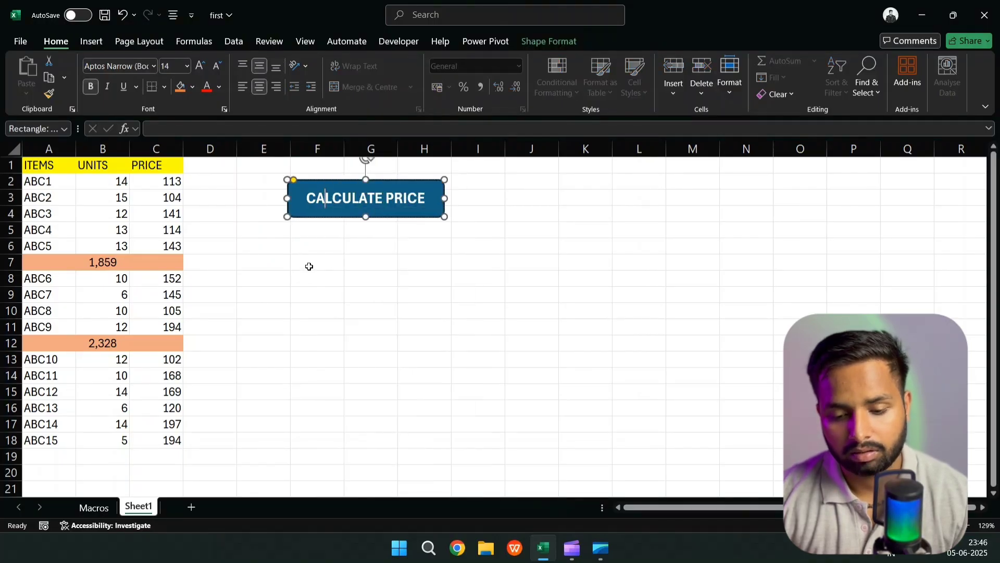
{"action": "right_click", "coordinate": [314, 208]}
{"action": "left_click", "coordinate": [374, 444]}
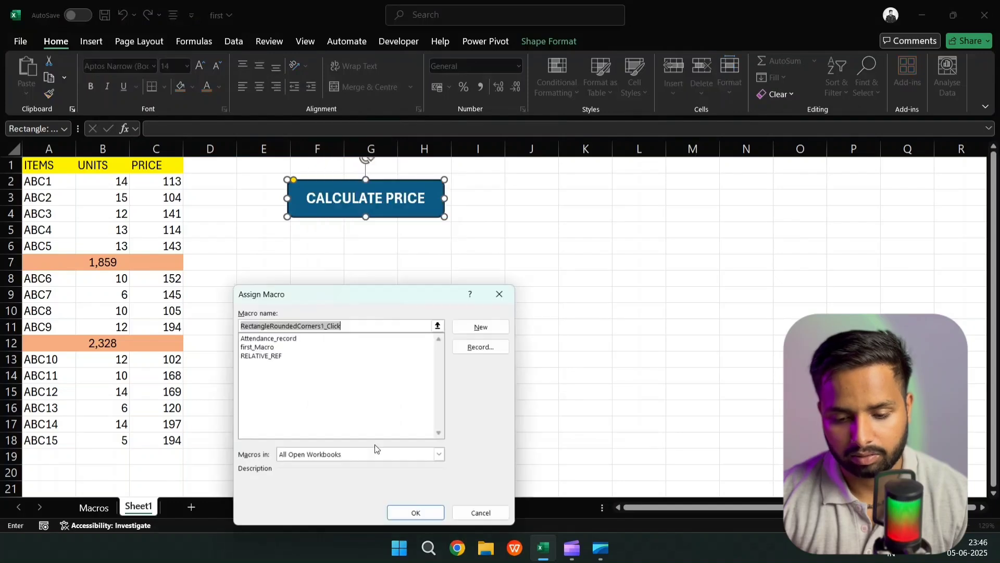
{"action": "left_click", "coordinate": [284, 356]}
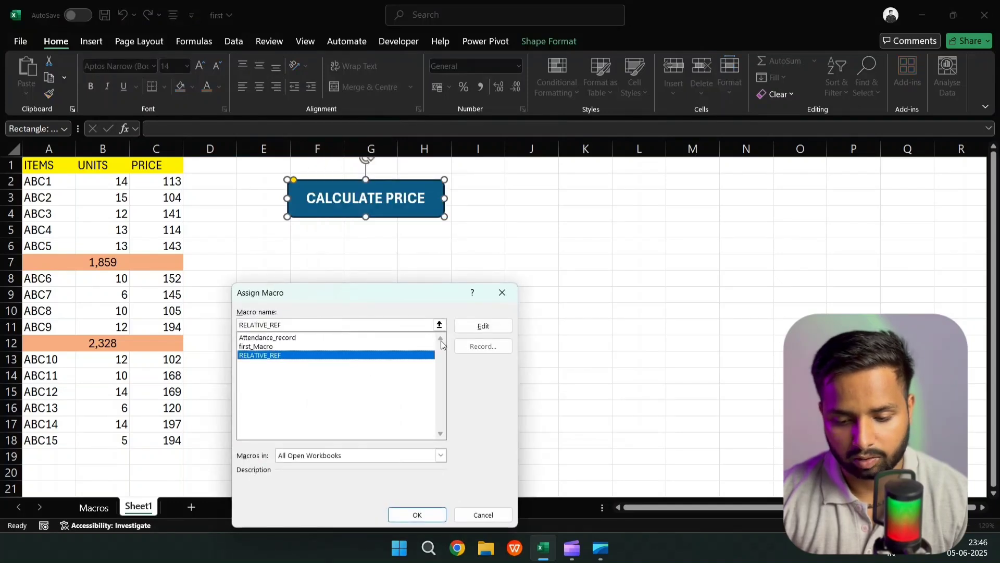
{"action": "left_click", "coordinate": [421, 515]}
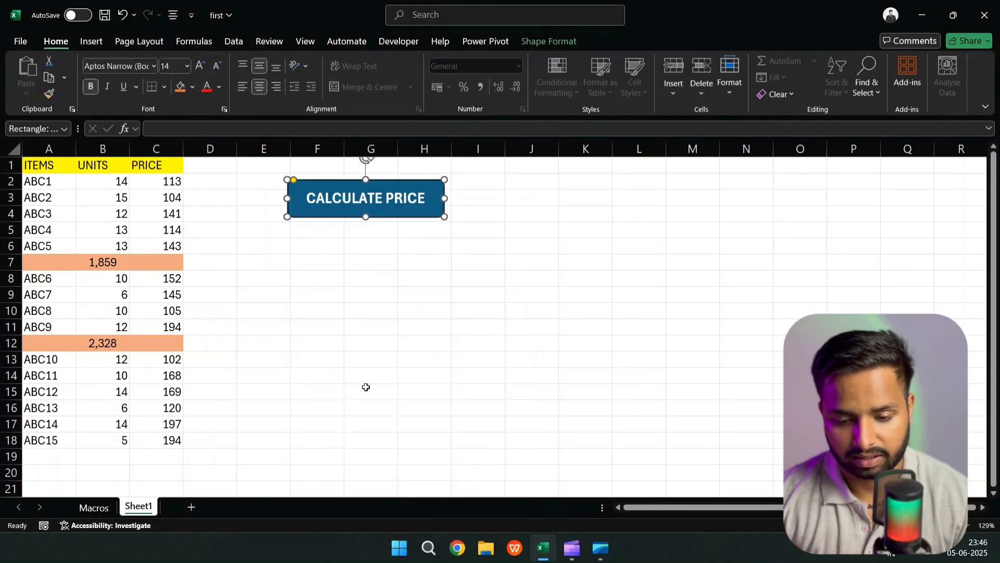
{"action": "left_click", "coordinate": [350, 356]}
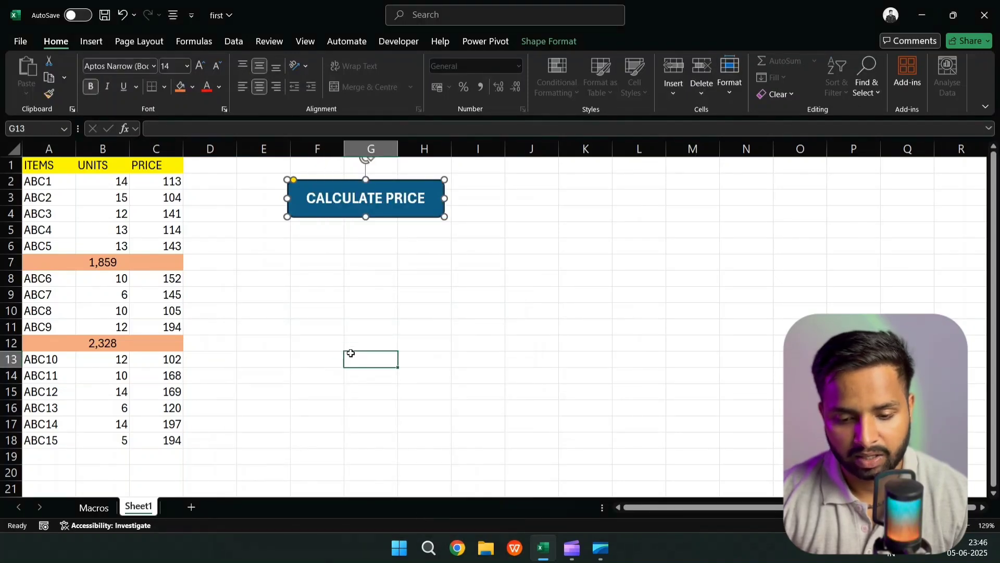
Step: Run the macro with the CALCULATE PRICE shape from cell A15, the ABC12 item, and again from cell A4, the ABC3 item
{"action": "left_click", "coordinate": [39, 391]}
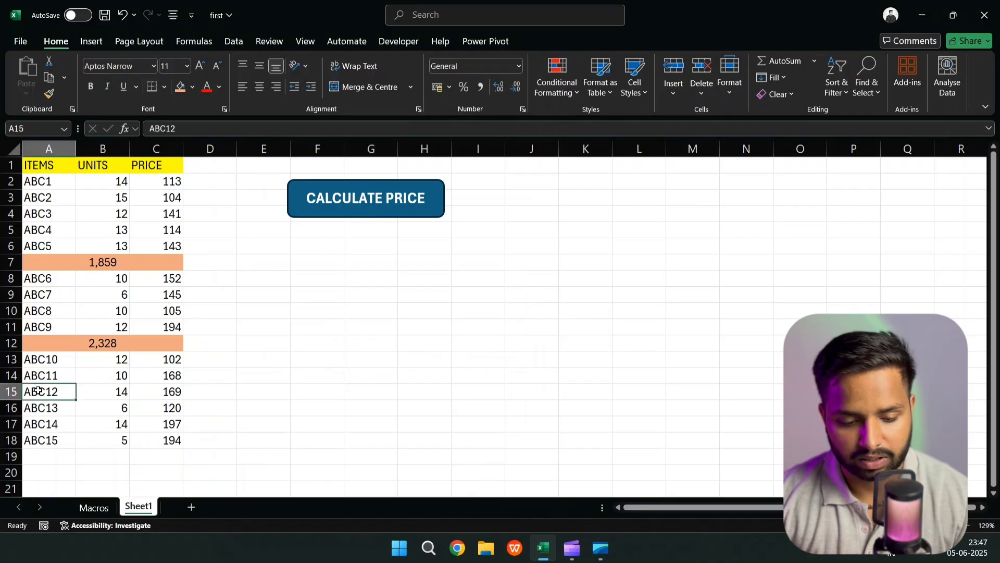
{"action": "left_click", "coordinate": [341, 199]}
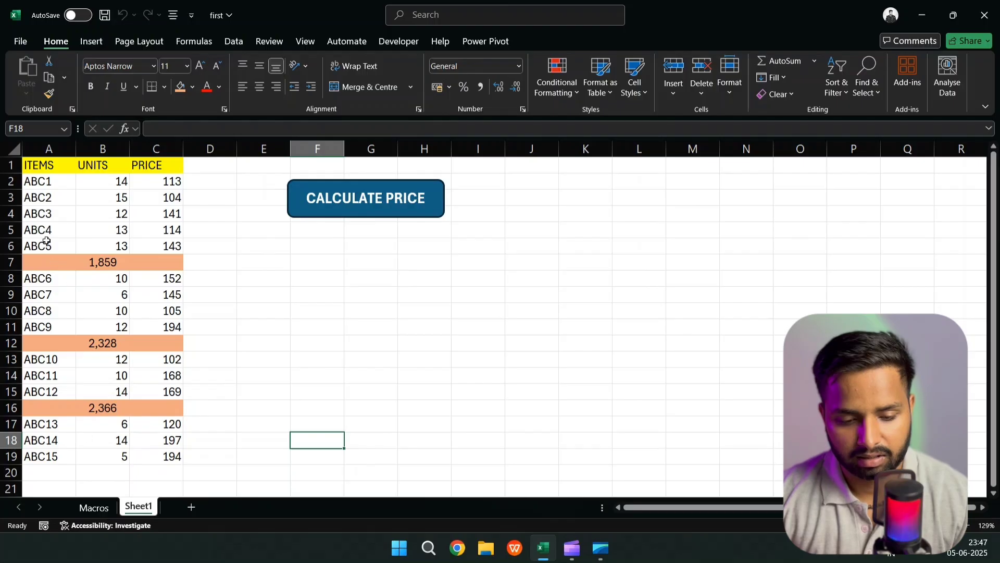
{"action": "left_click", "coordinate": [38, 214]}
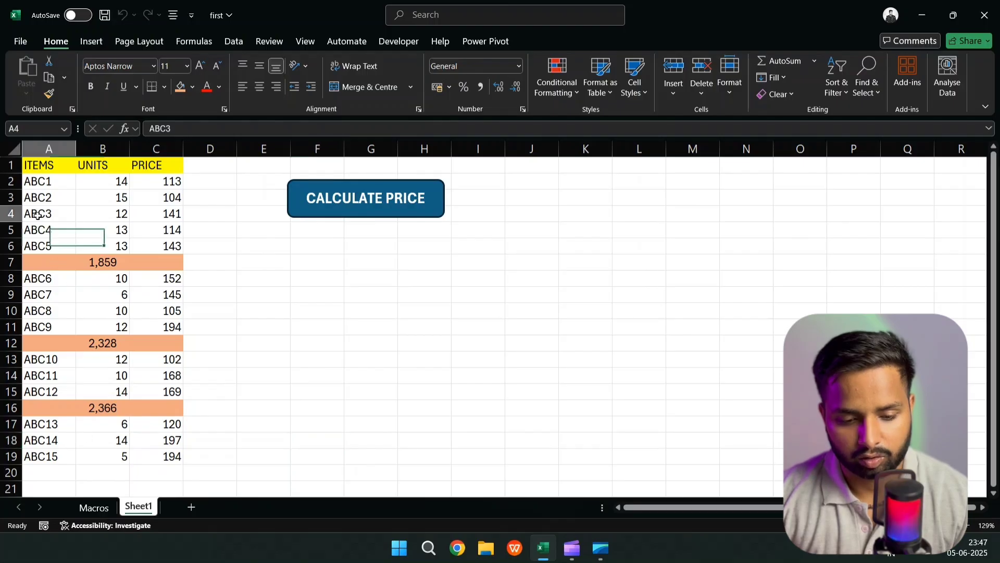
{"action": "left_click", "coordinate": [381, 197]}
{"action": "scroll", "coordinate": [156, 368], "scroll_direction": "down", "scroll_amount": 4}
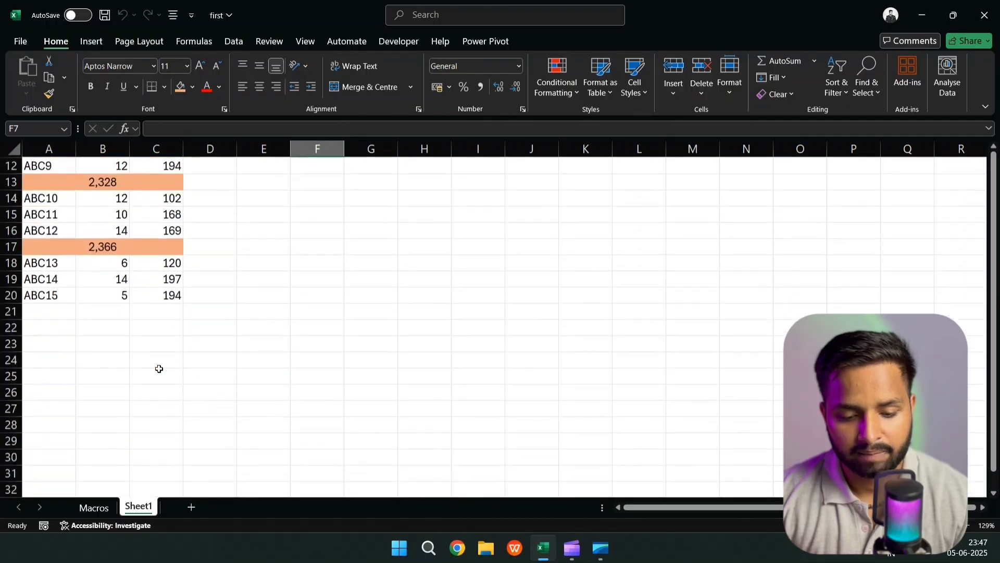
{"action": "scroll", "coordinate": [158, 368], "scroll_direction": "up", "scroll_amount": 4}
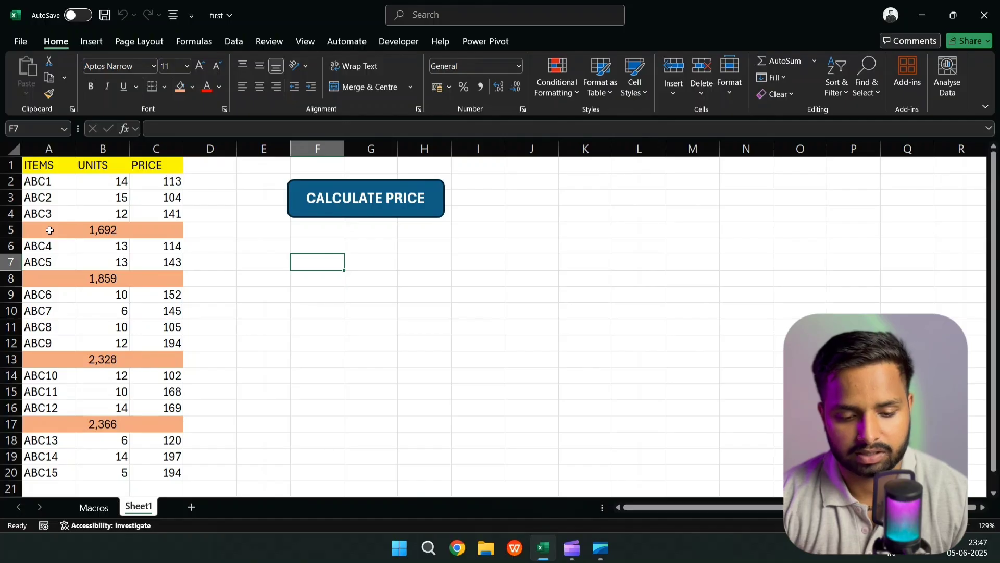
Step: Switch to the Macros worksheet
{"action": "left_click", "coordinate": [94, 507]}
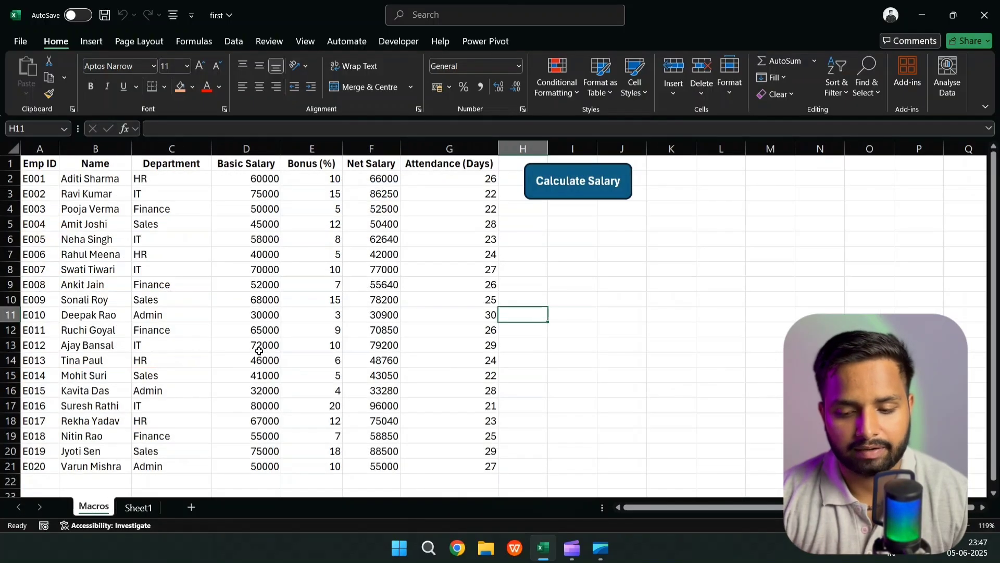